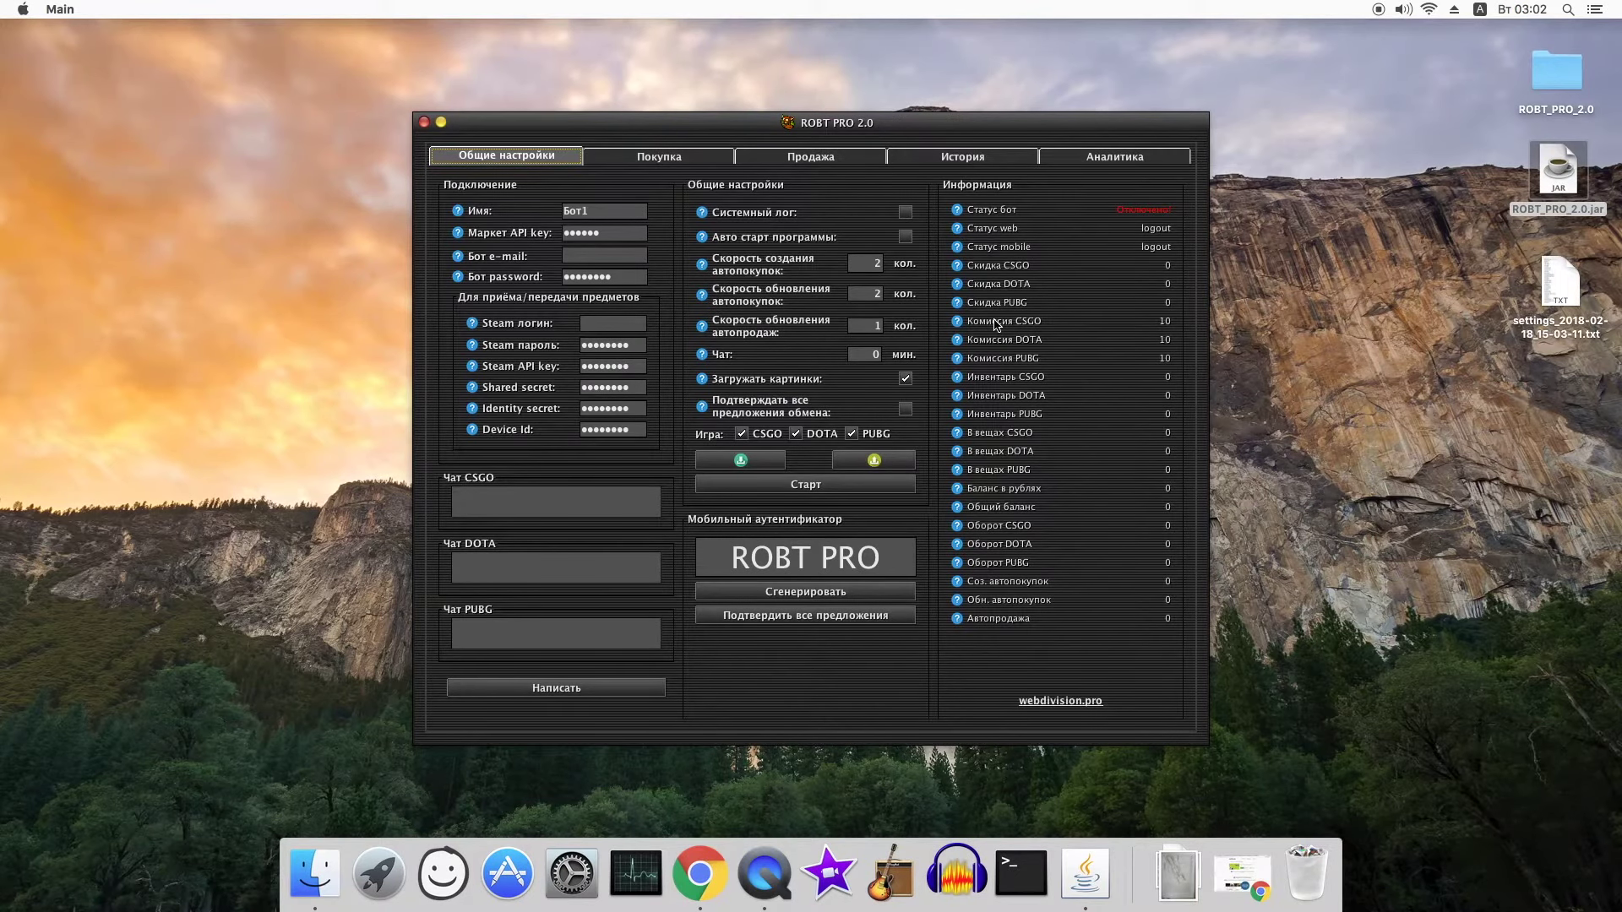
- Load the saved bot settings from their file and start the bot
left_click_drag(870, 130, 932, 127)
left_click(834, 460)
double_click(626, 427)
double_click(664, 386)
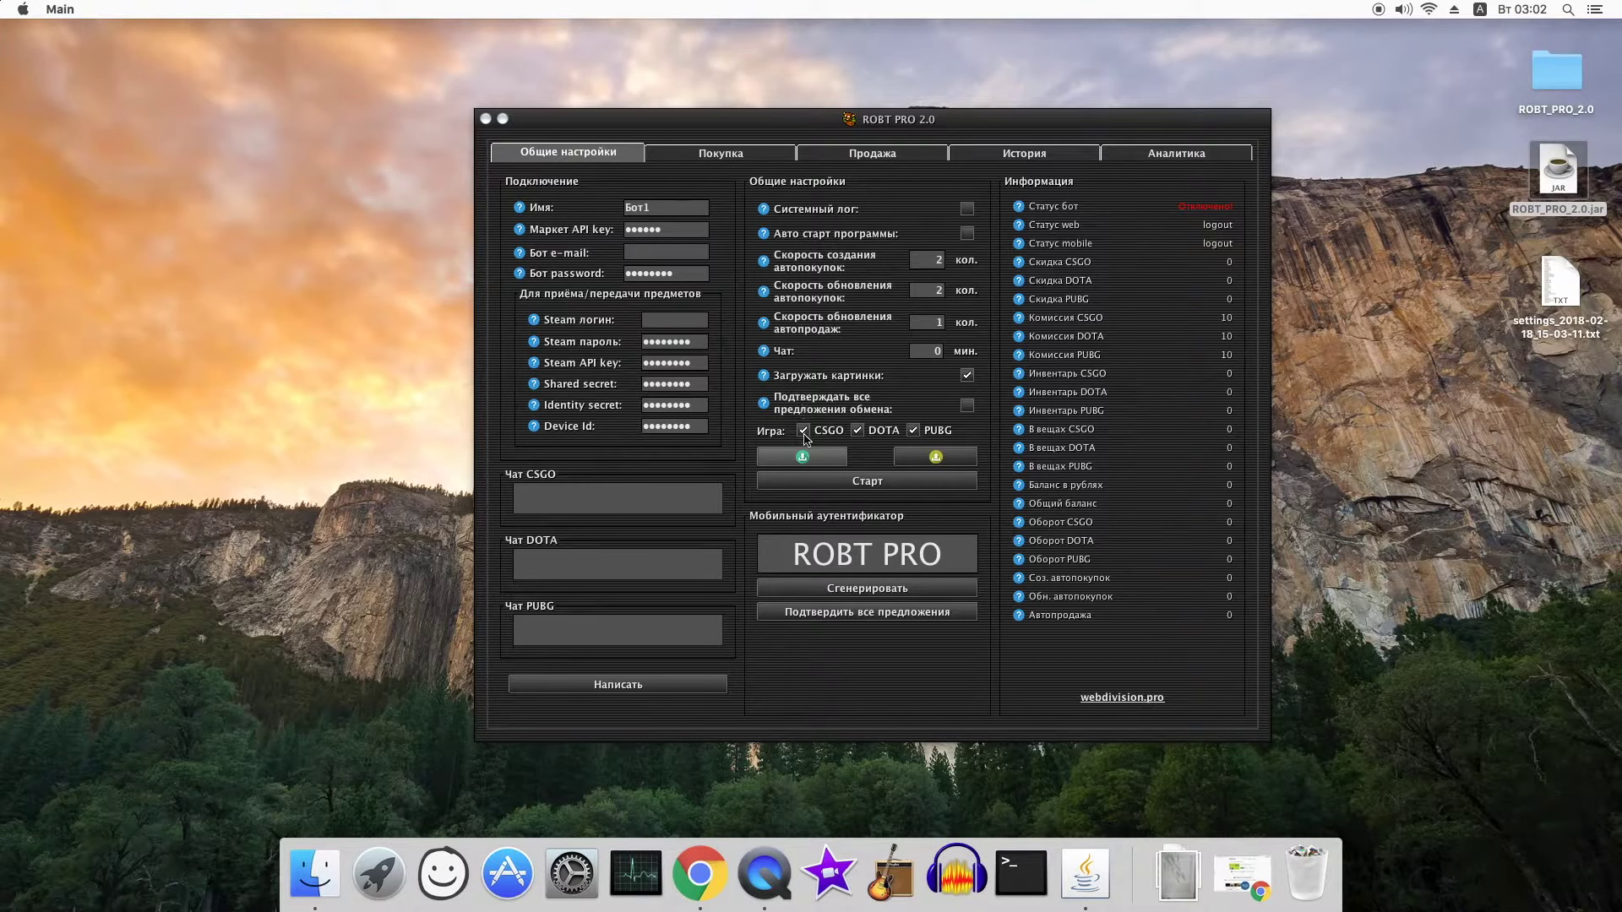
left_click(874, 485)
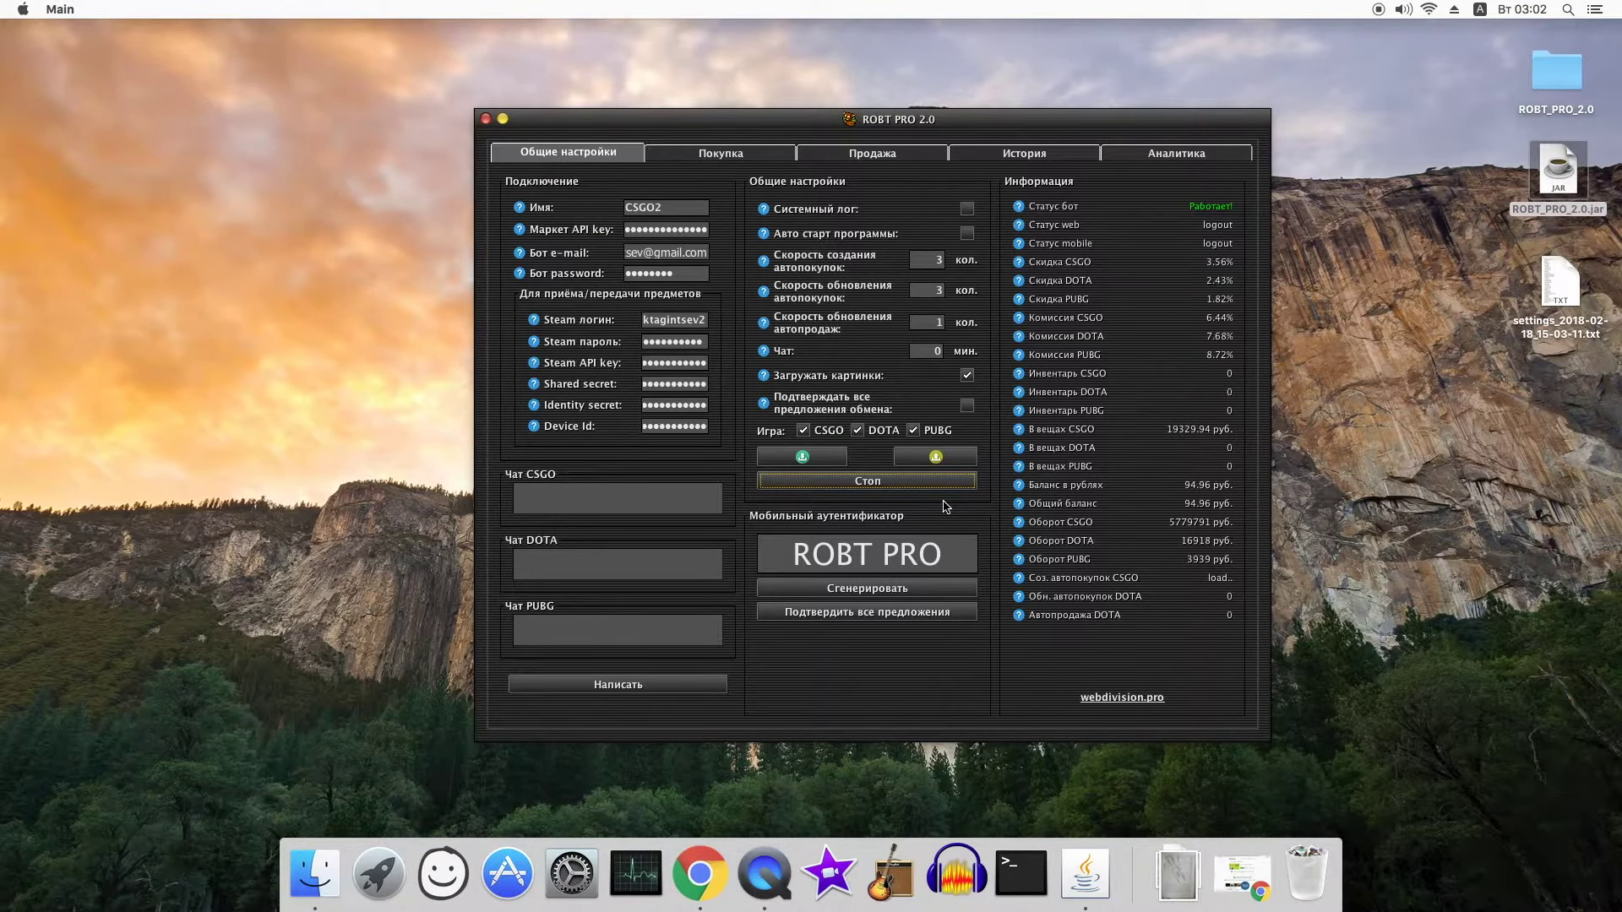
mouse_move(895, 127)
left_mouse_down()
mouse_move(916, 113)
mouse_move(898, 115)
left_mouse_up()
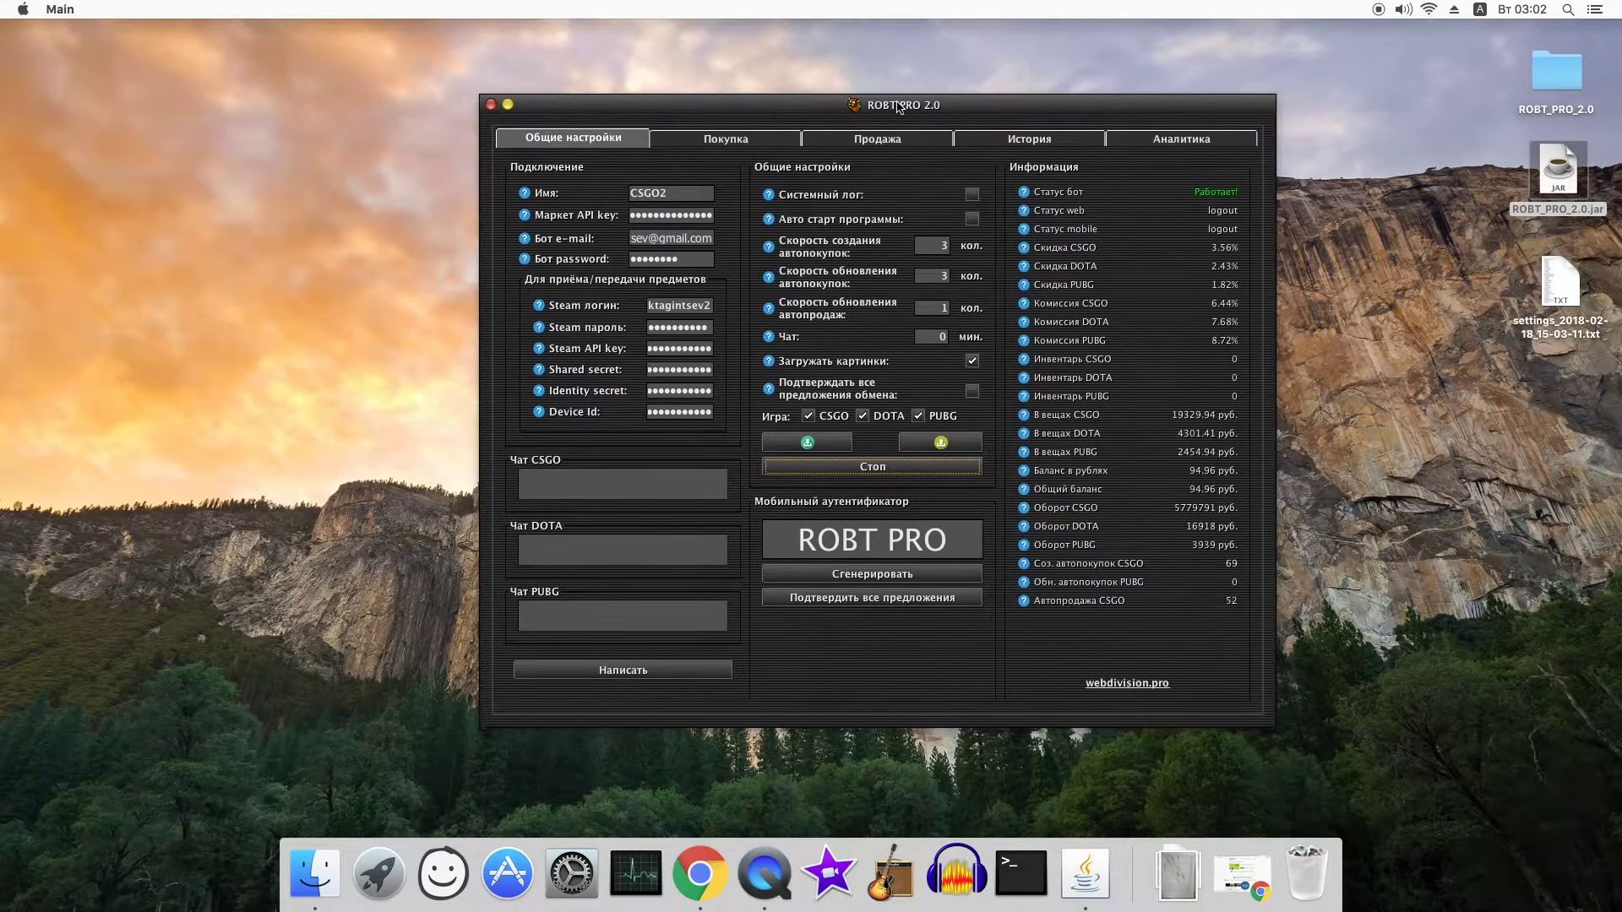
left_click_drag(899, 110, 909, 112)
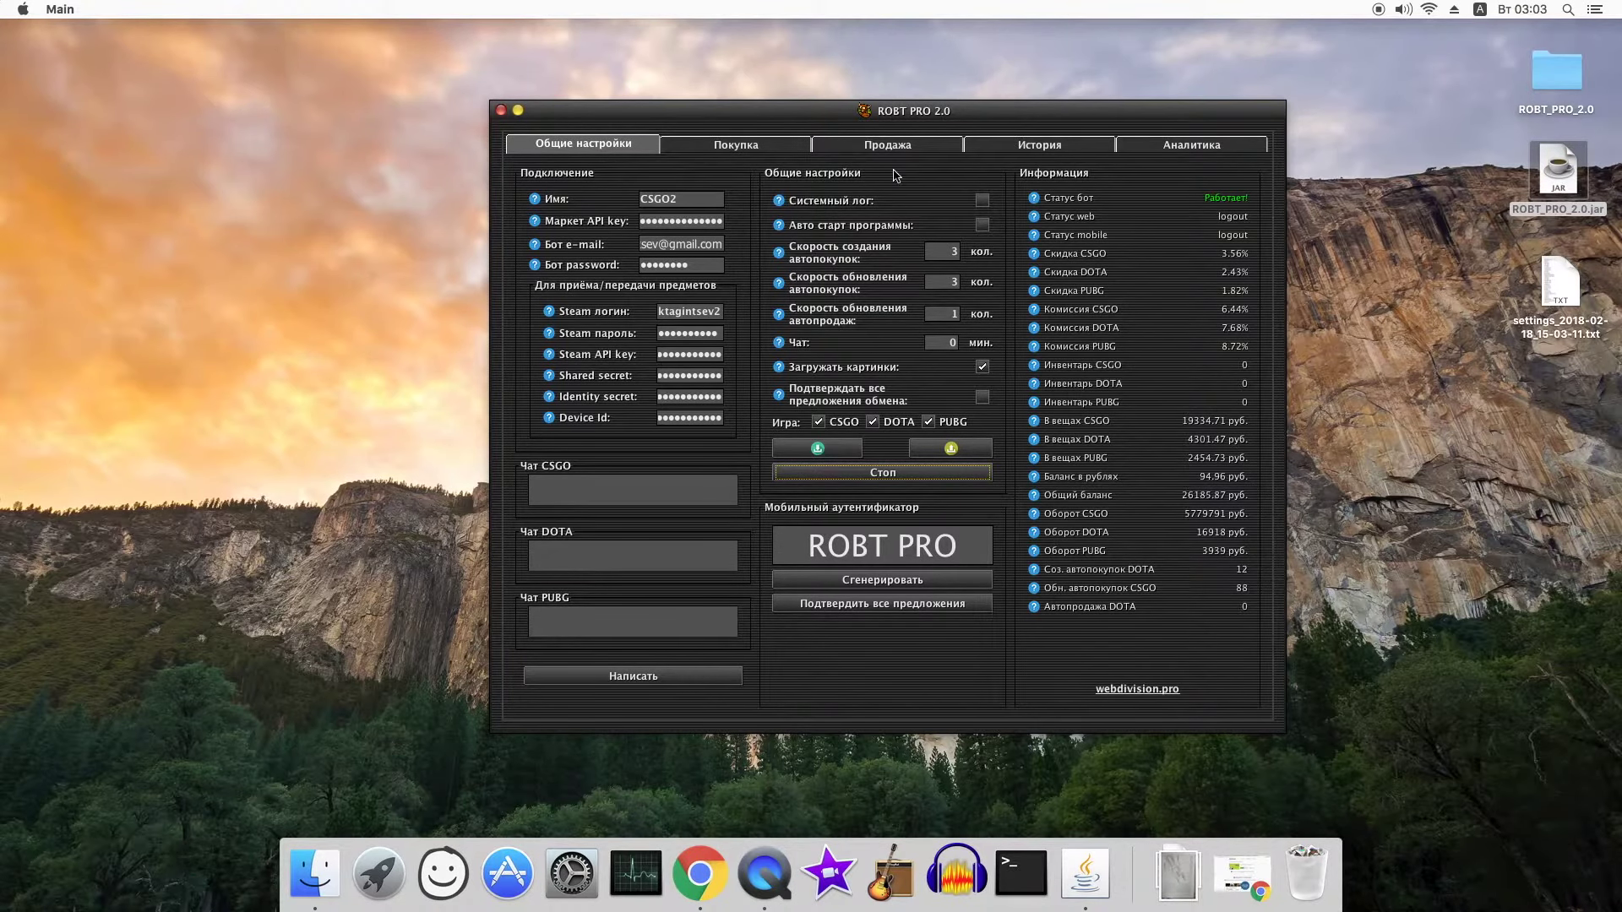
- Look through the purchase settings for CSGO, DOTA and PUBG and open the purchase order list
left_click(786, 151)
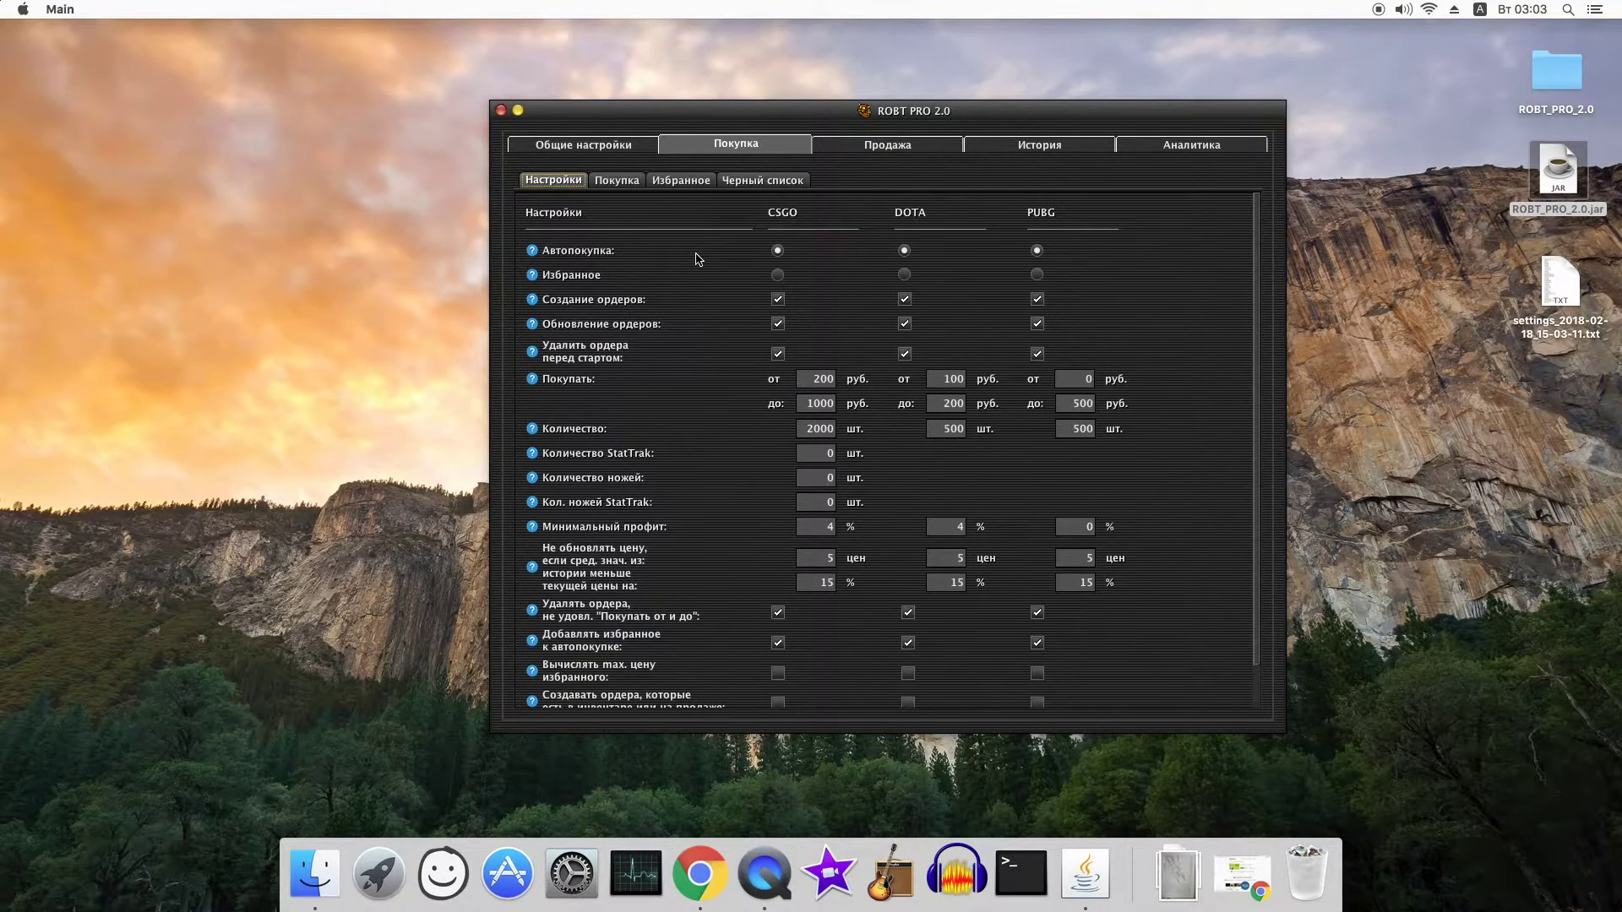
scroll(725, 273, "down", 2)
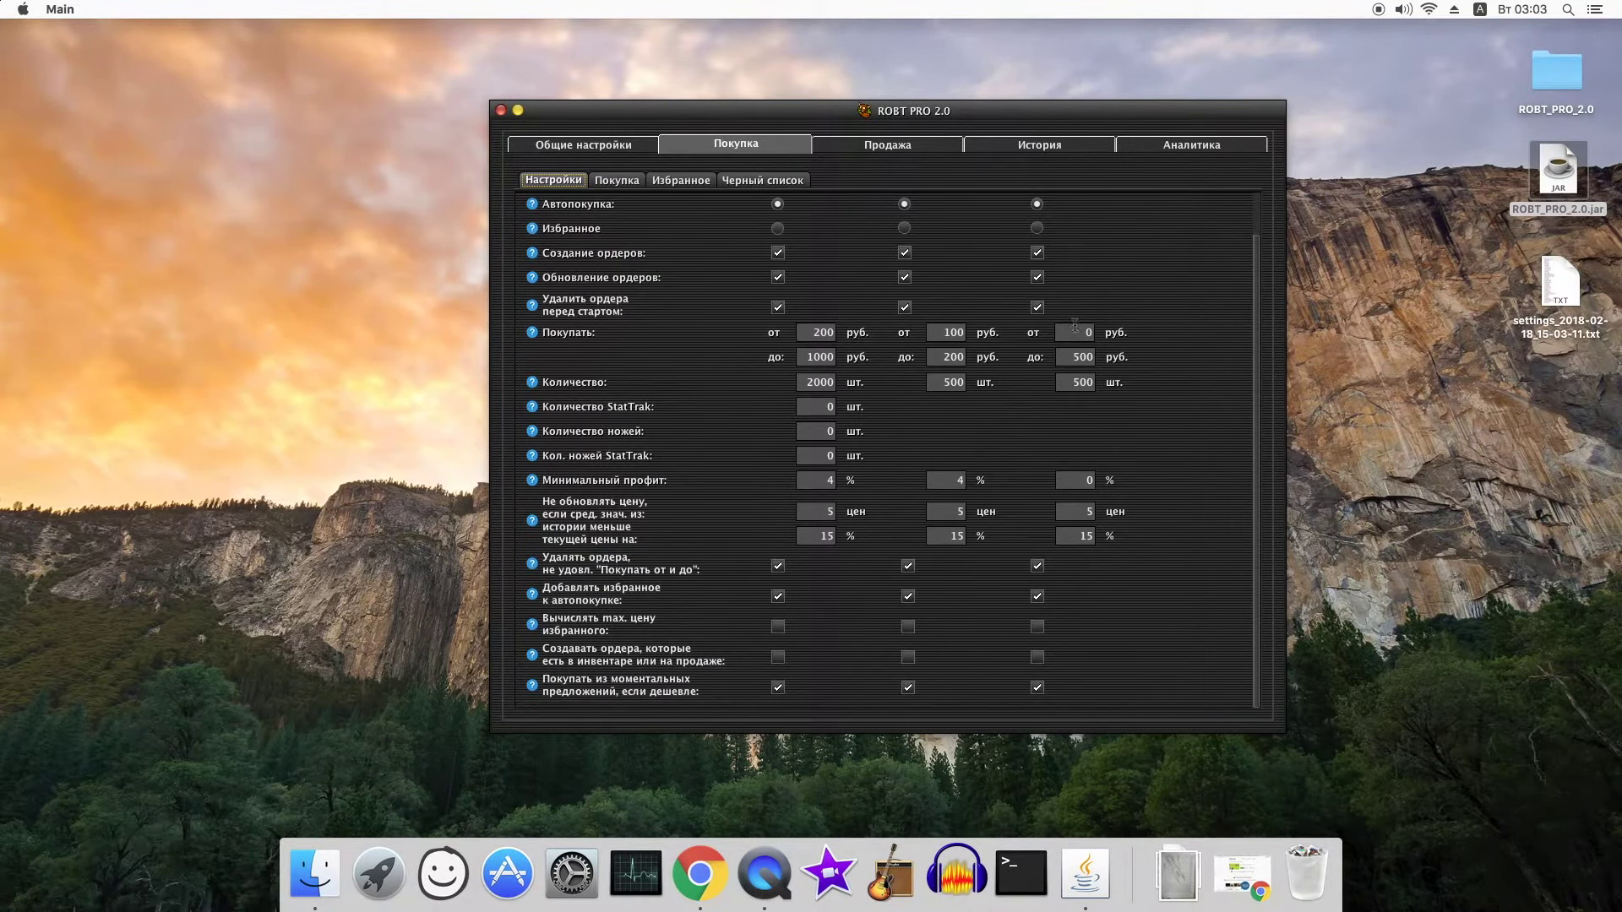
left_click(632, 182)
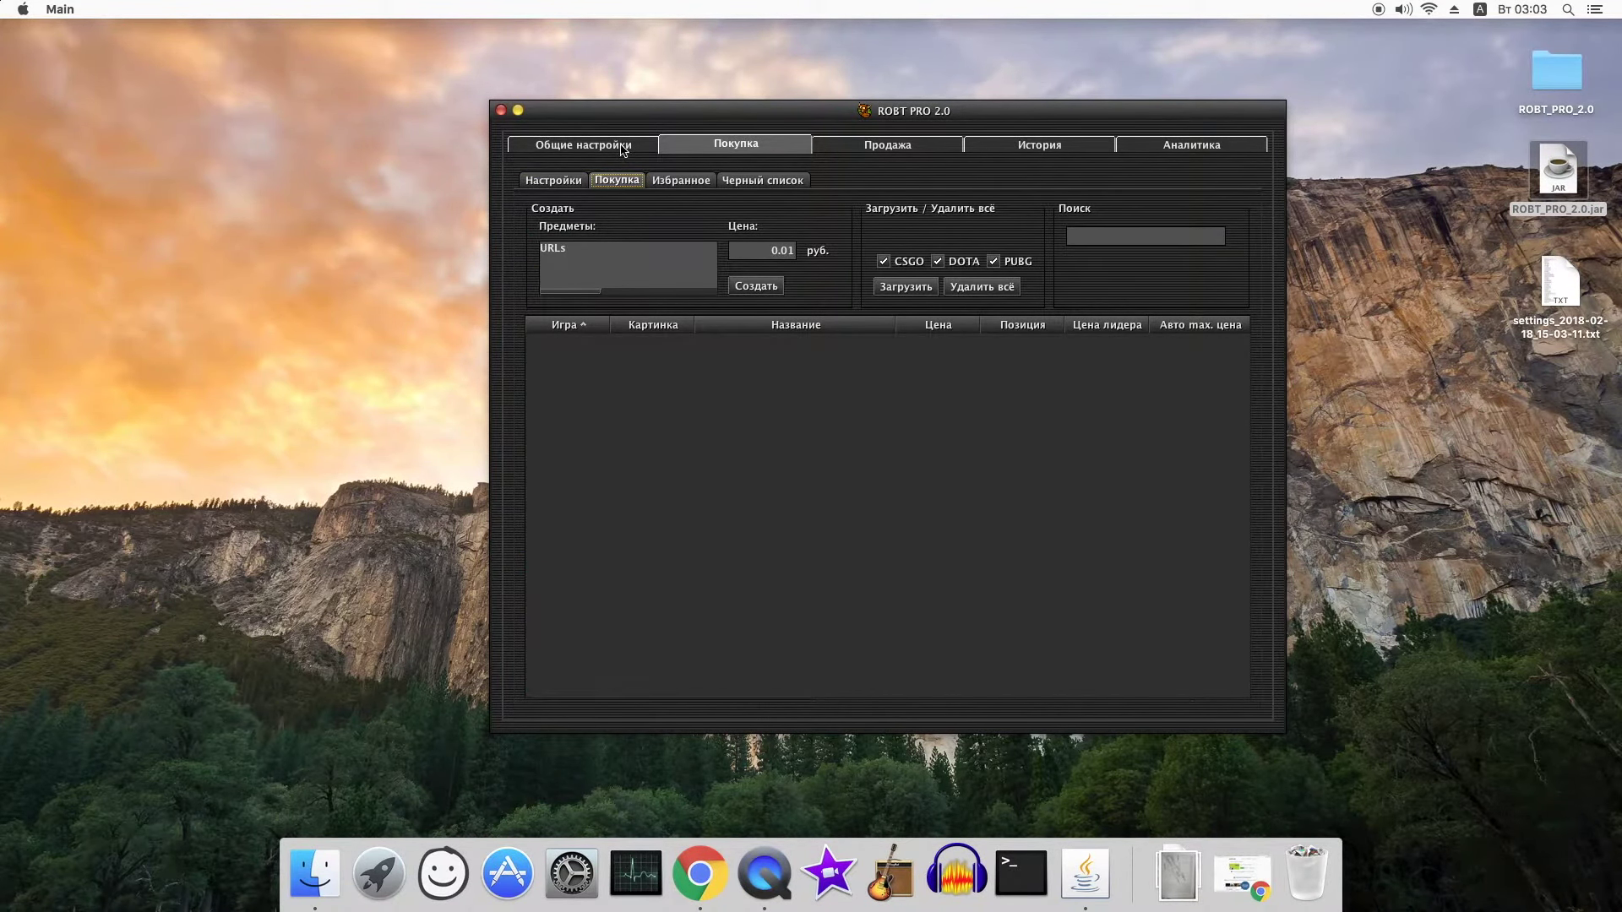
- Toggle image loading in the general settings and load the purchase orders for CSGO, DOTA and PUBG
left_click(626, 149)
left_click(985, 370)
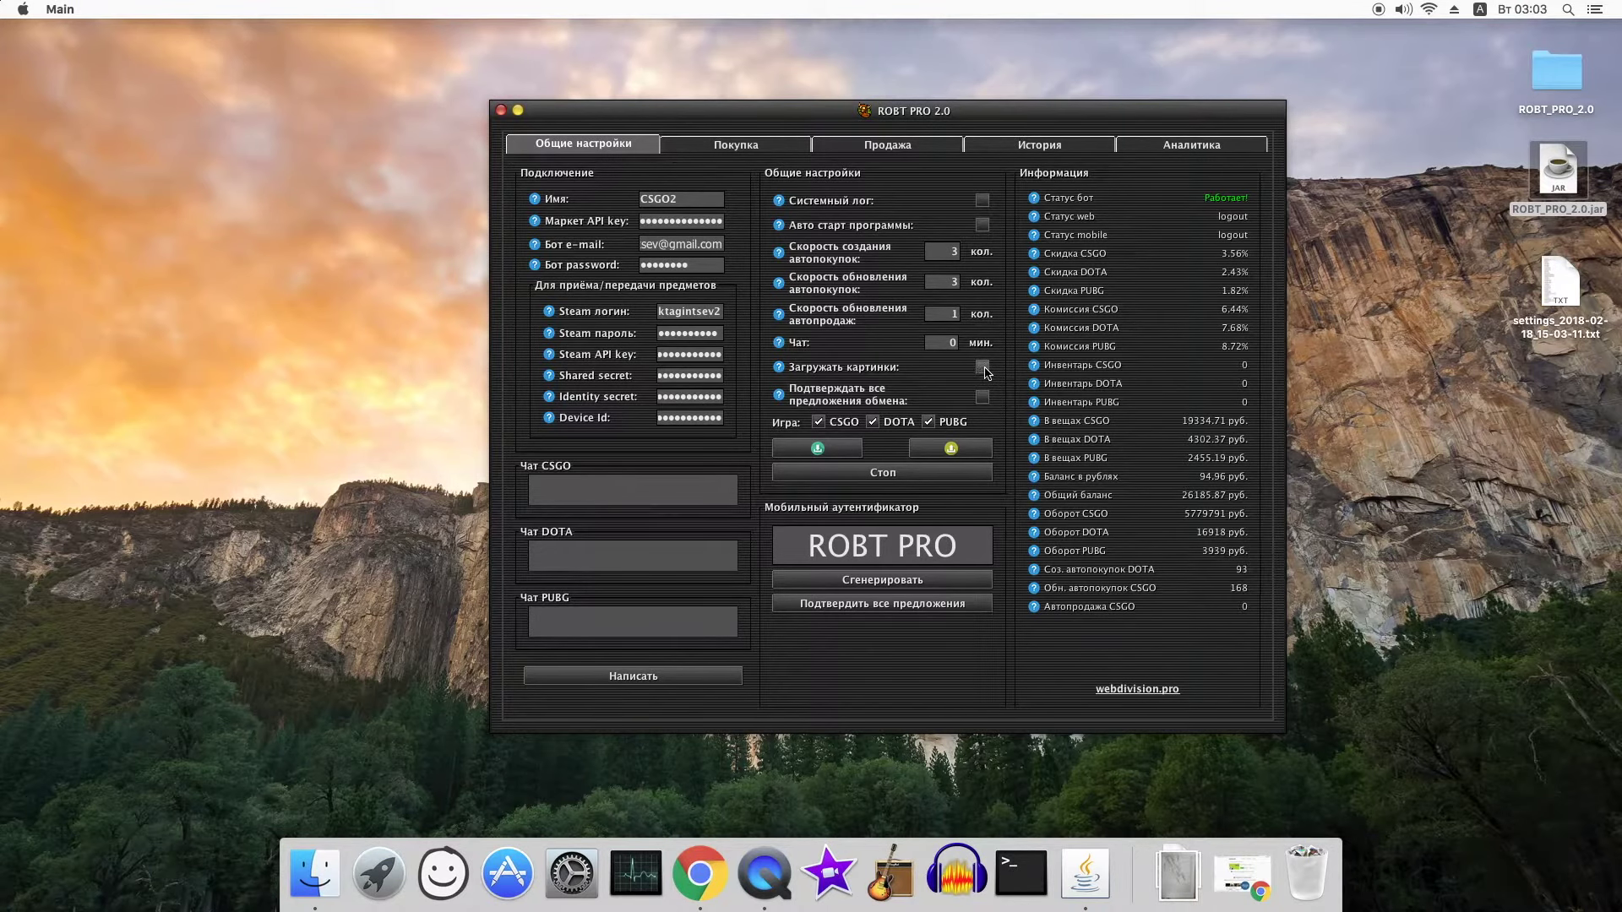
left_click(745, 150)
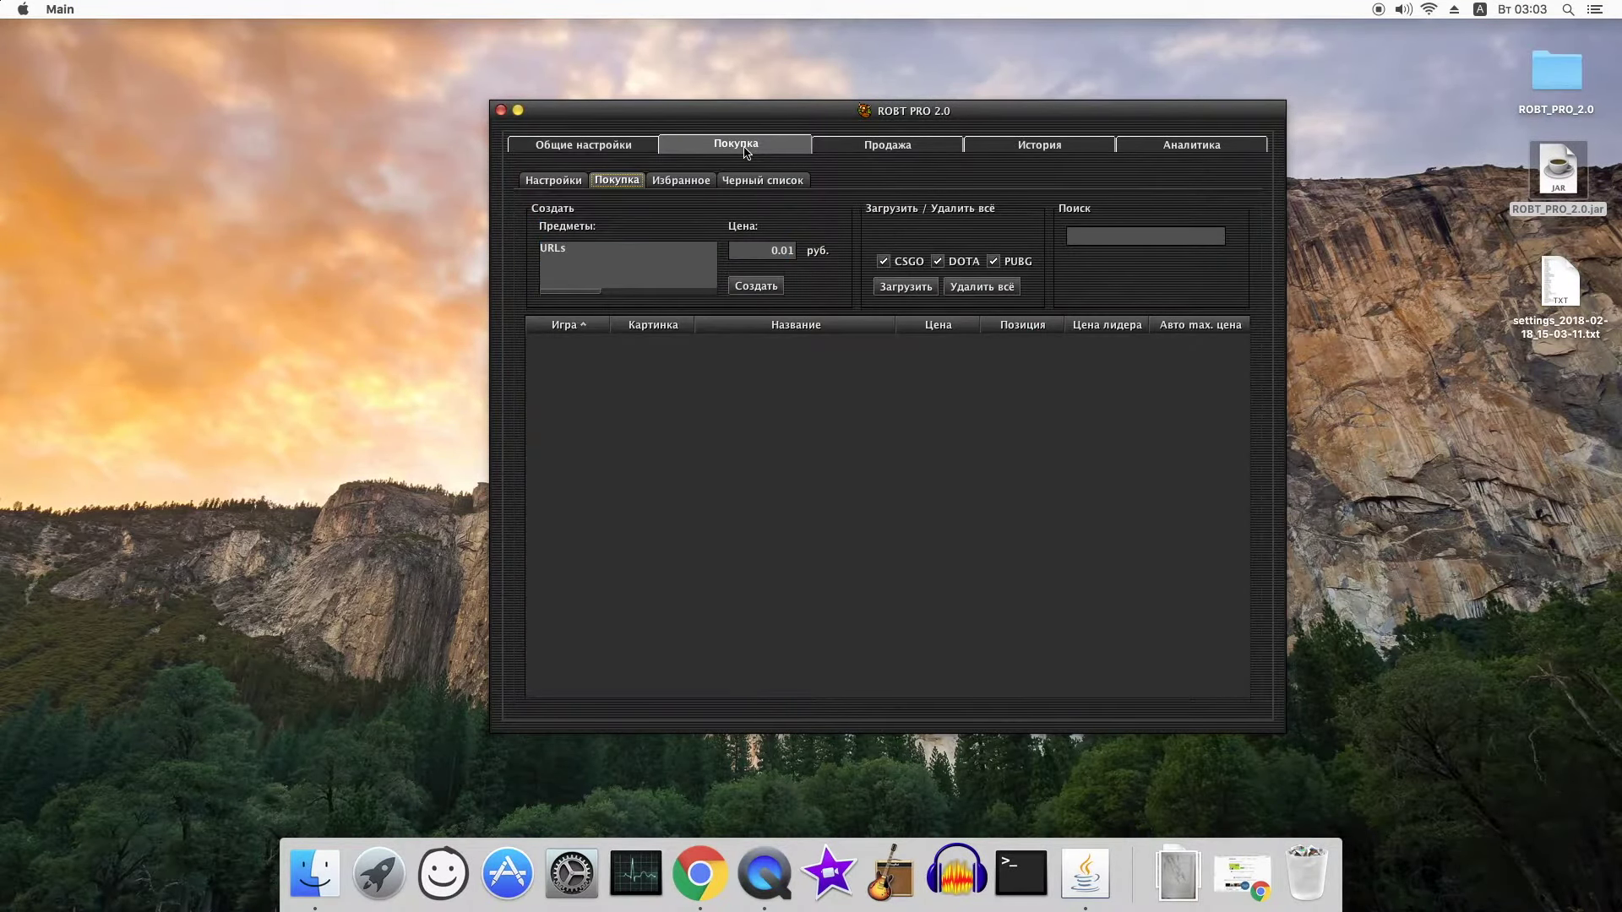
left_click(912, 290)
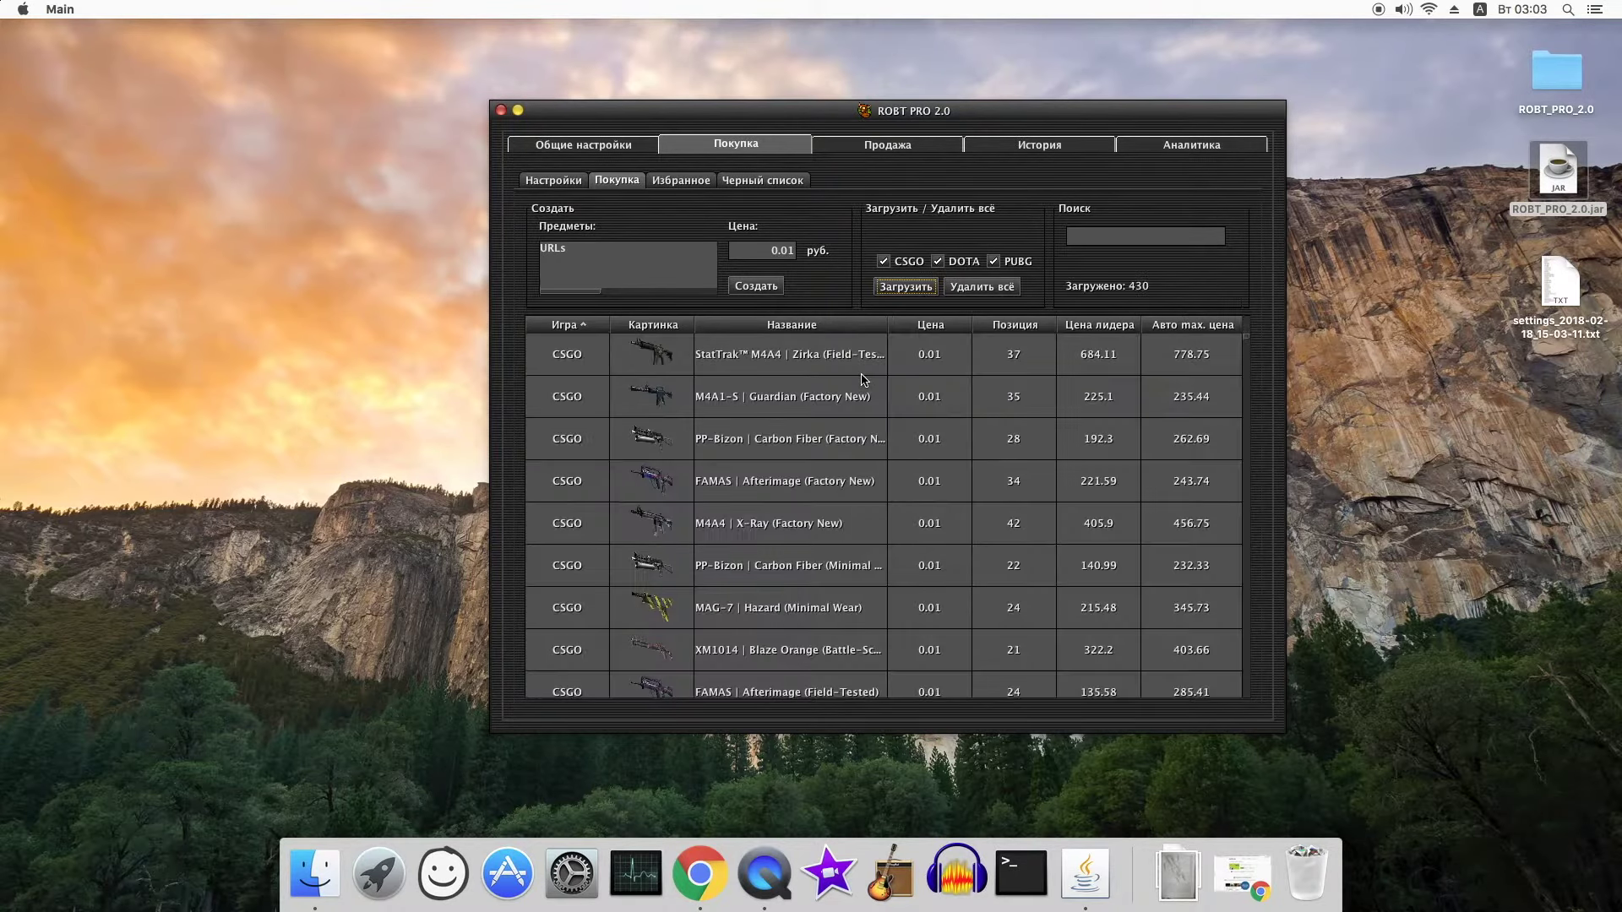
- Sort the purchase orders by game, price, position and leader price, ending with auto max price in descending order
left_click(564, 325)
left_click(565, 324)
left_click(929, 325)
left_click(1026, 326)
left_click(1048, 326)
left_click(1099, 324)
left_click(1103, 325)
left_click(1195, 326)
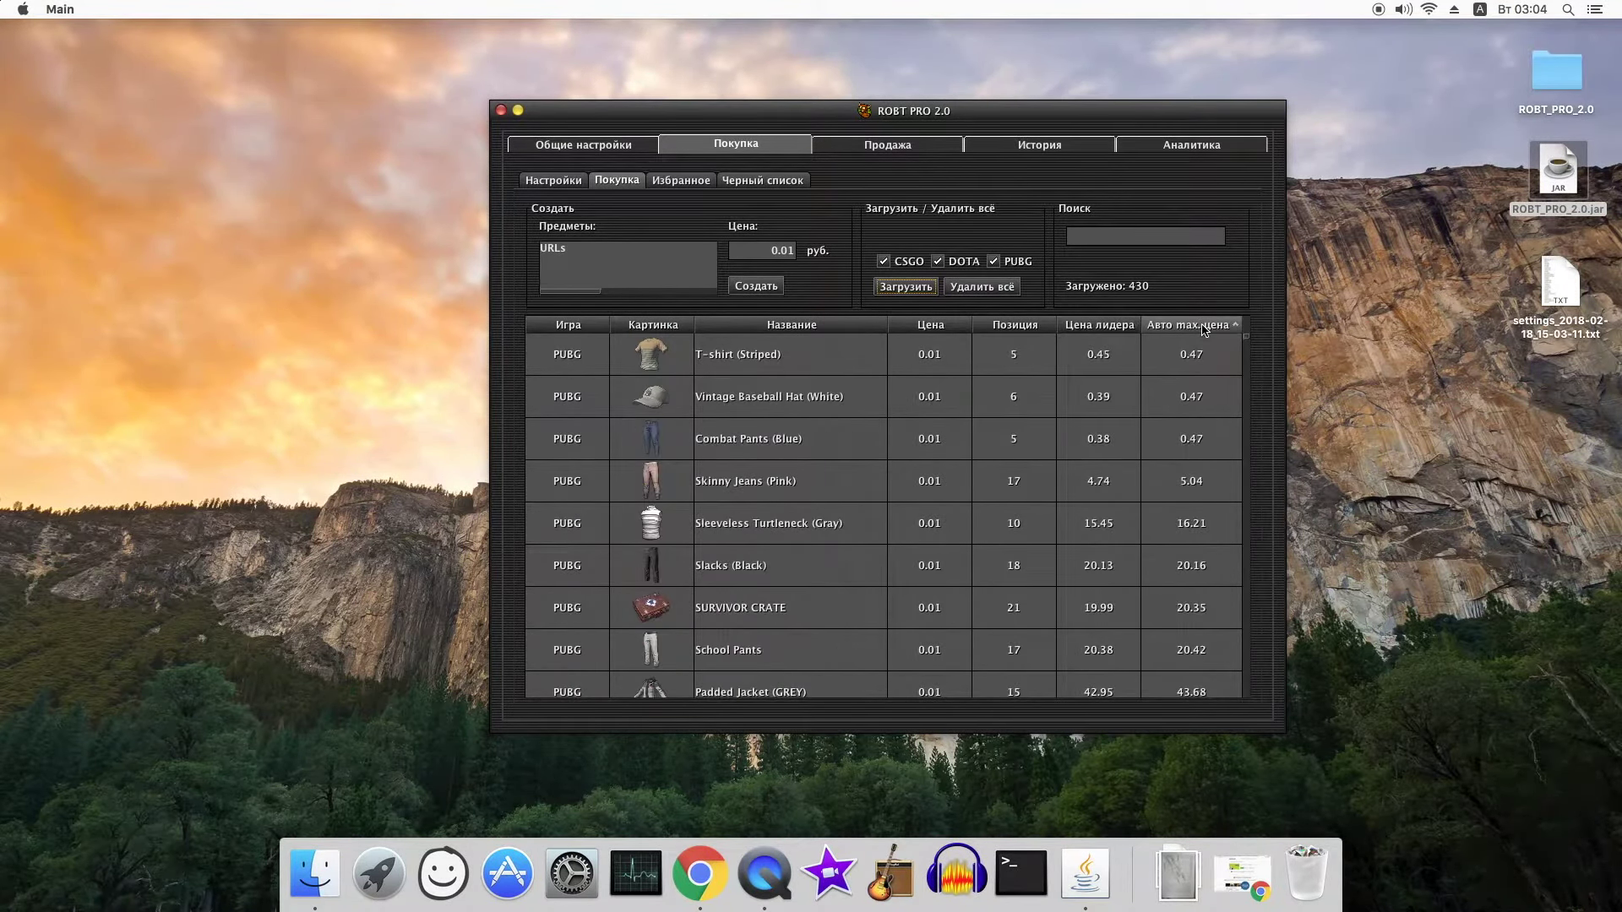
left_click(1204, 326)
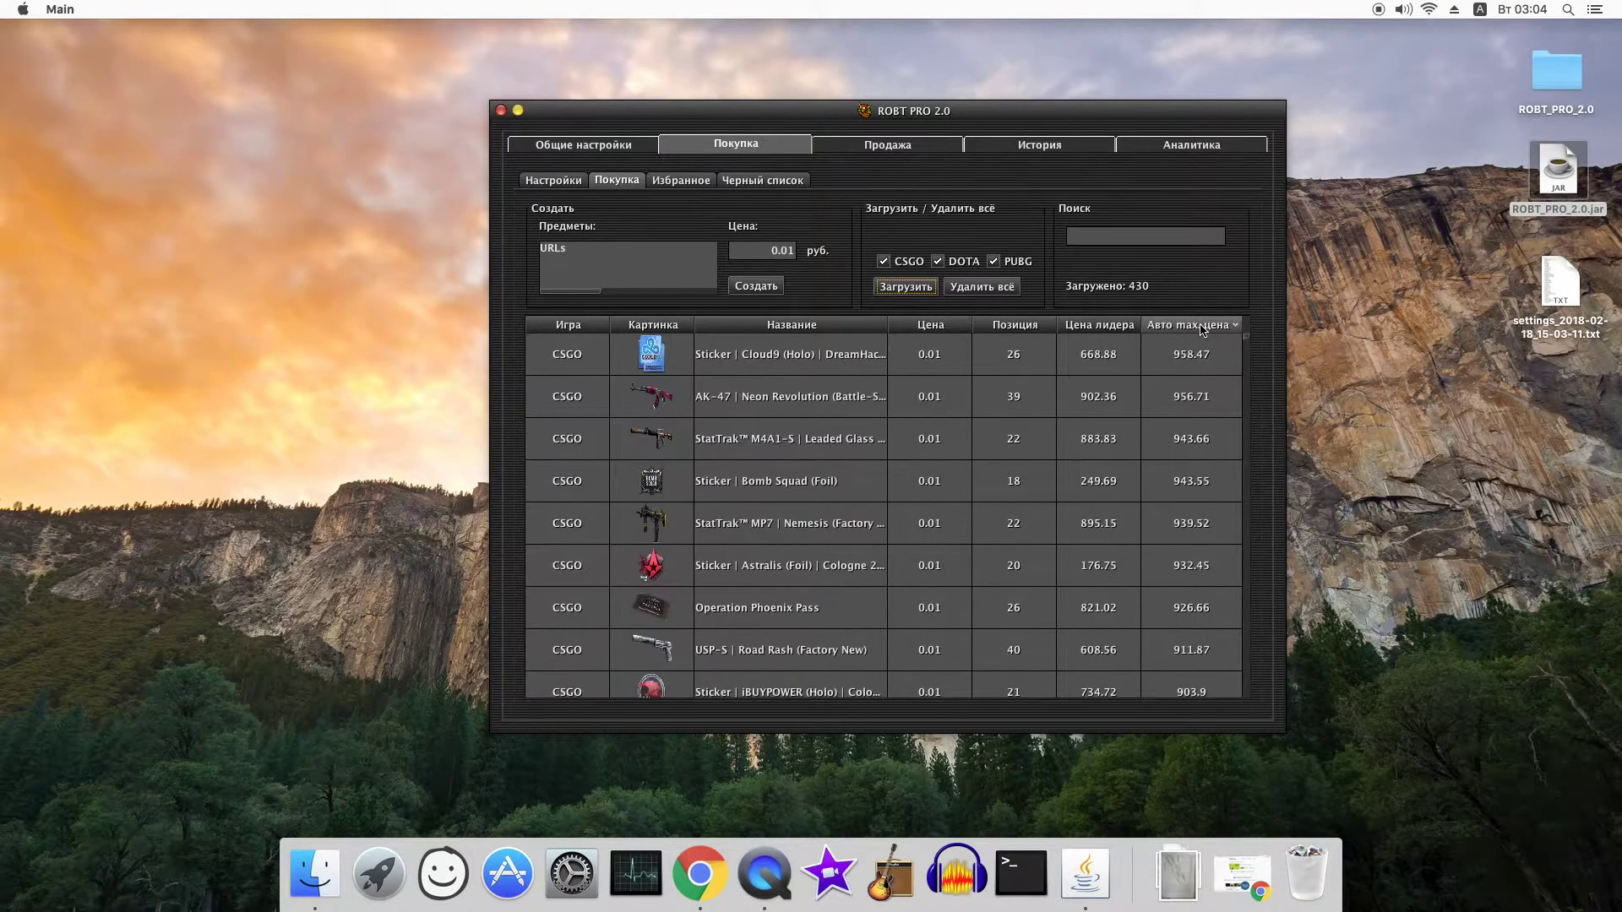
- Enter 1 as the price of the Cloud9 (Holo) sticker order and decline the order update
double_click(939, 359)
type("1")
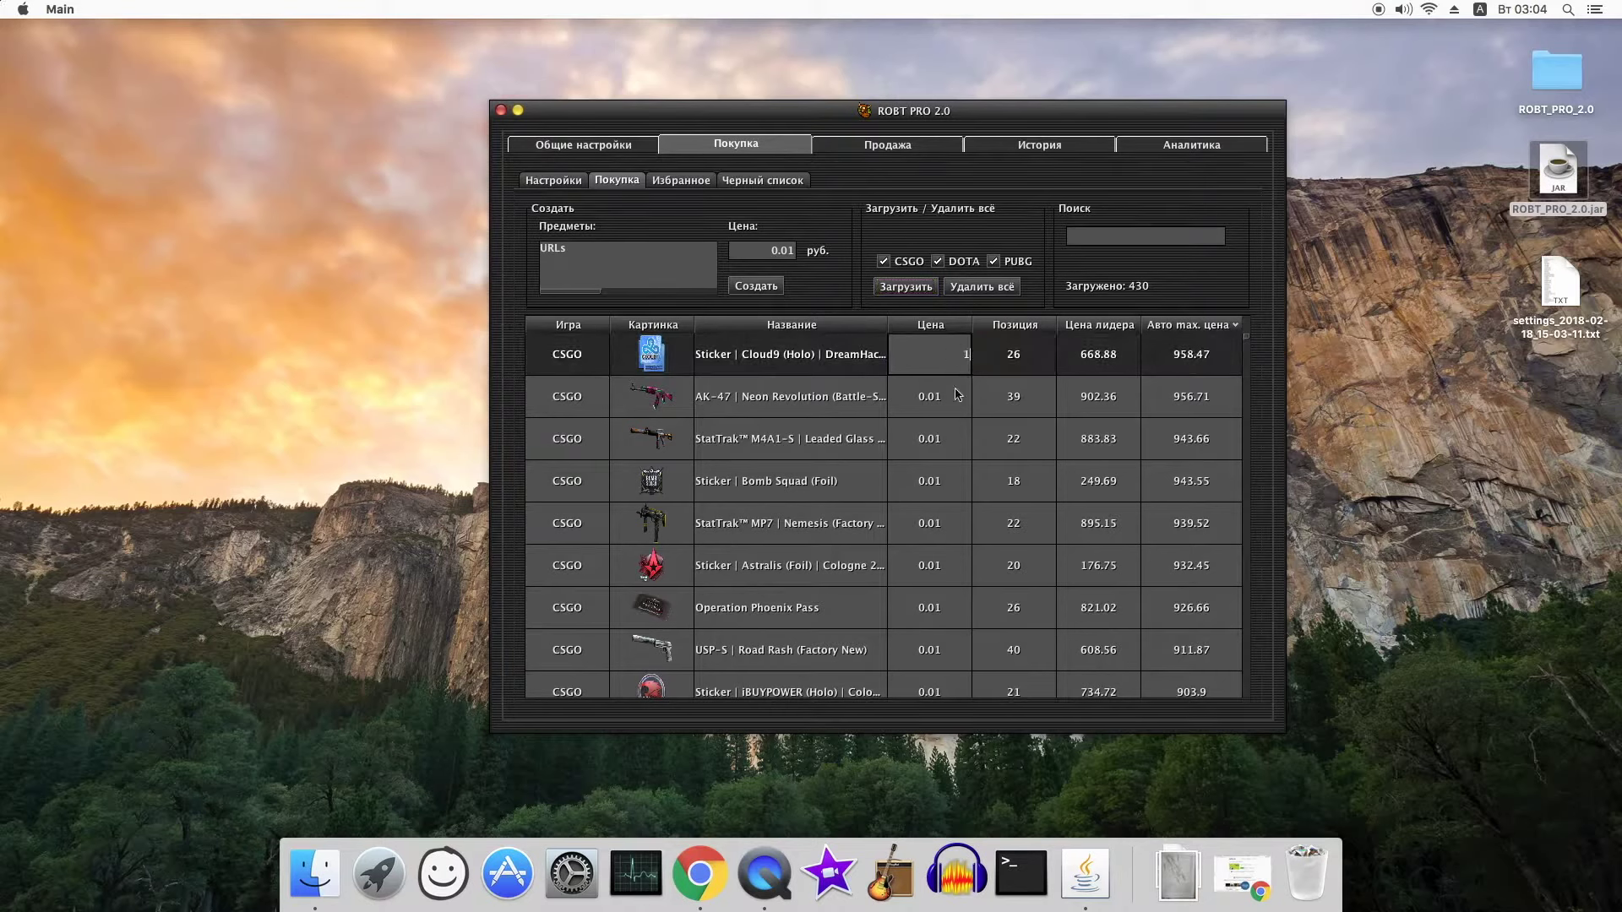
left_click(912, 429)
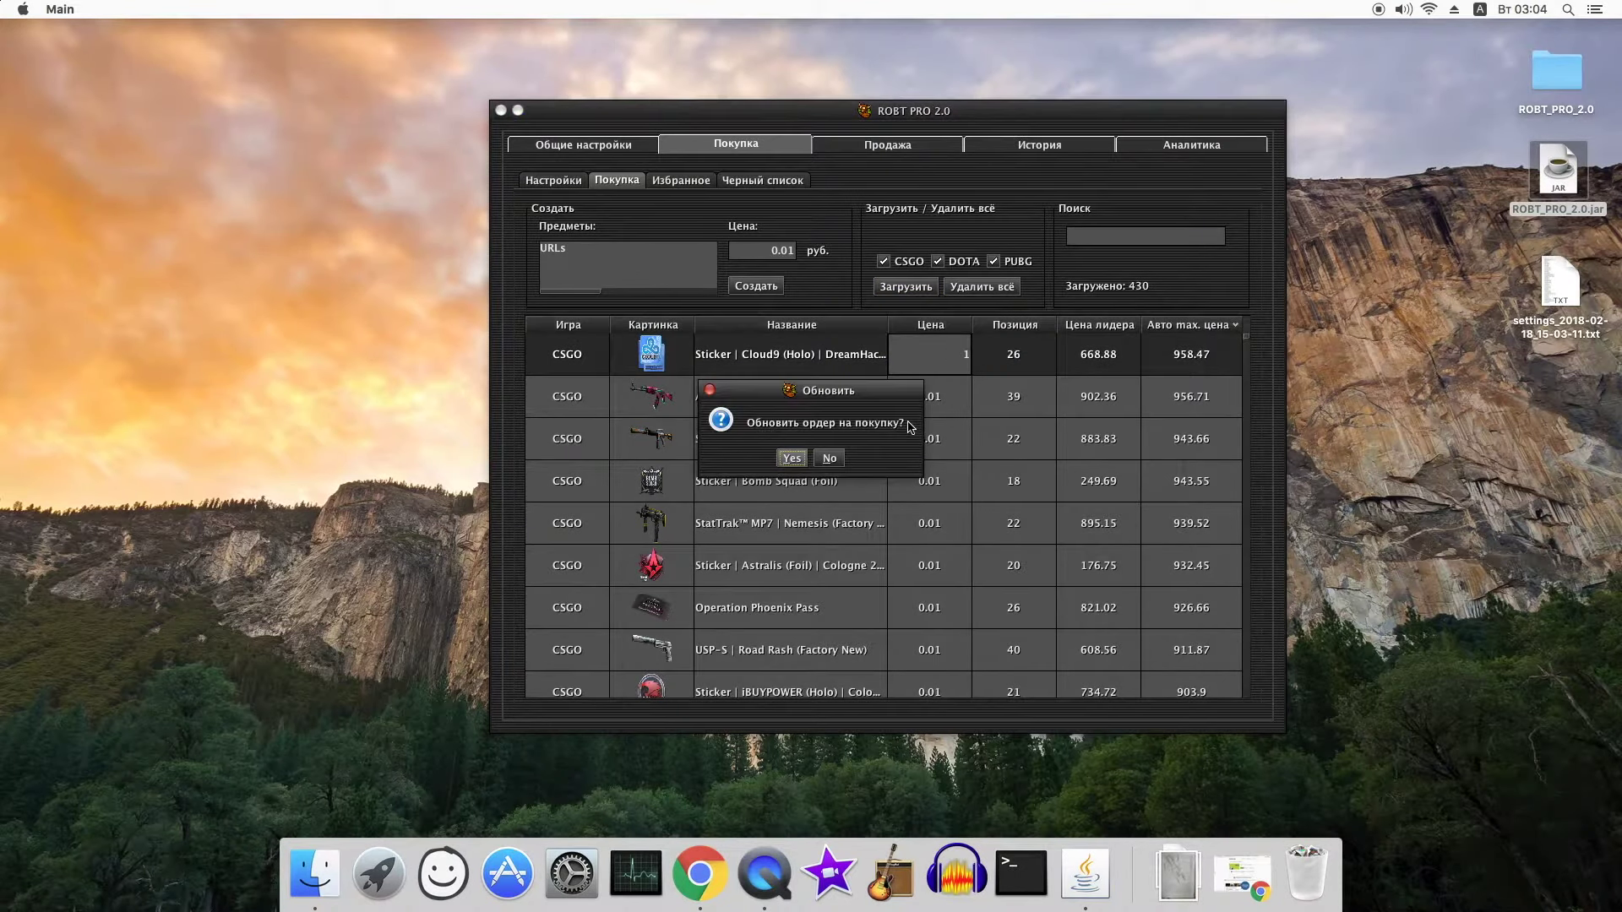
left_click(837, 459)
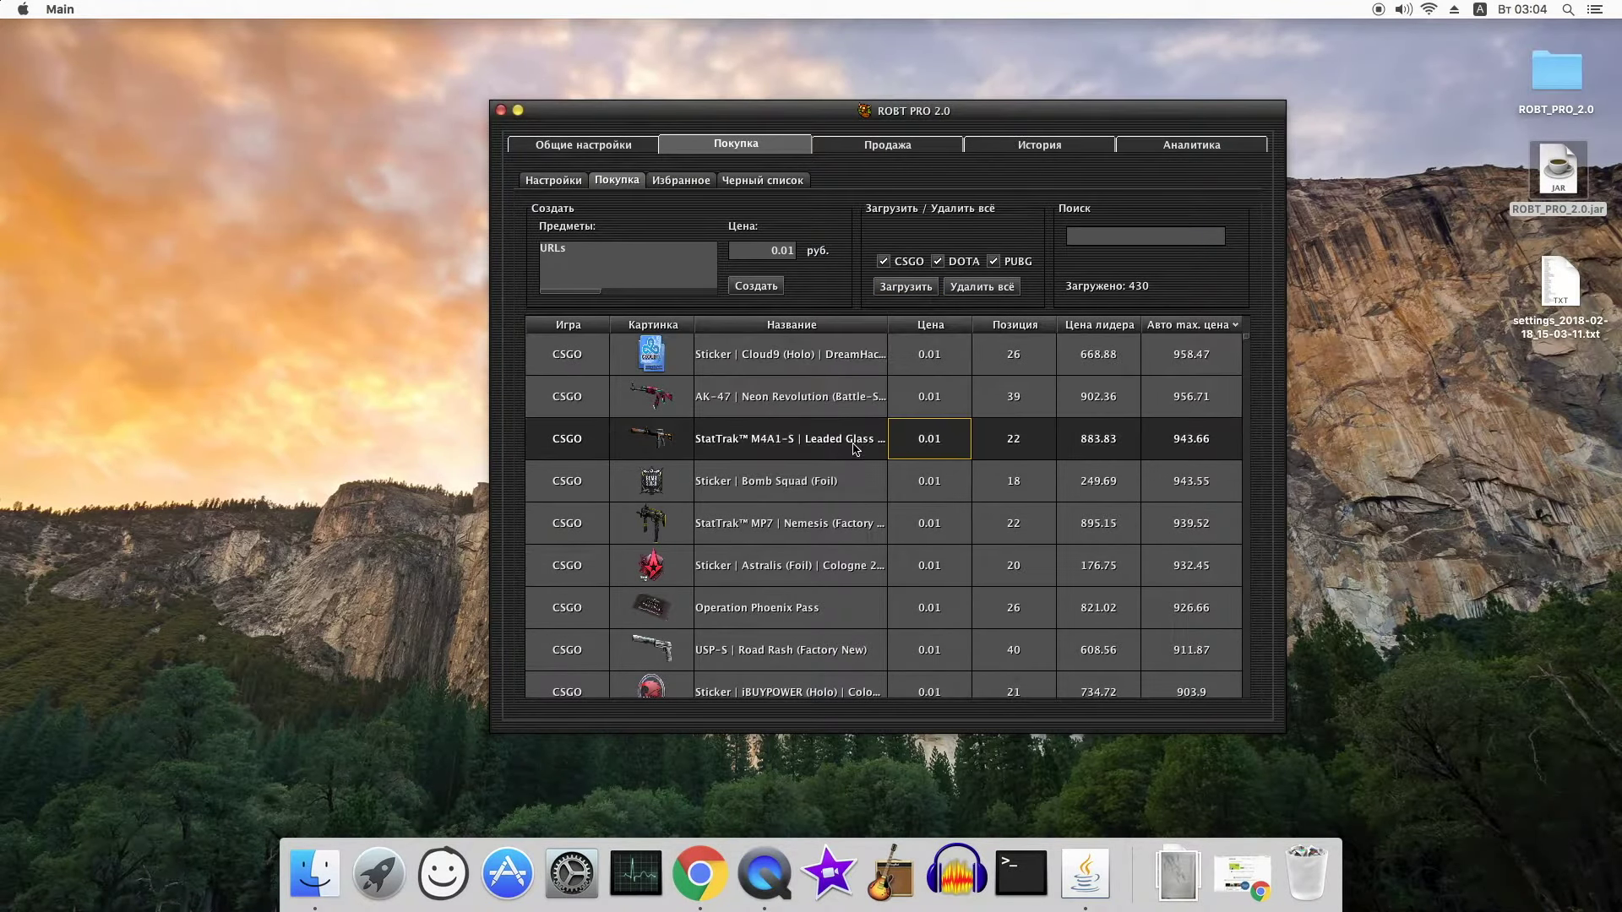
- Add the StatTrak M4A1-S | Leaded Glass order to favourites and show the favourites list
right_click(855, 448)
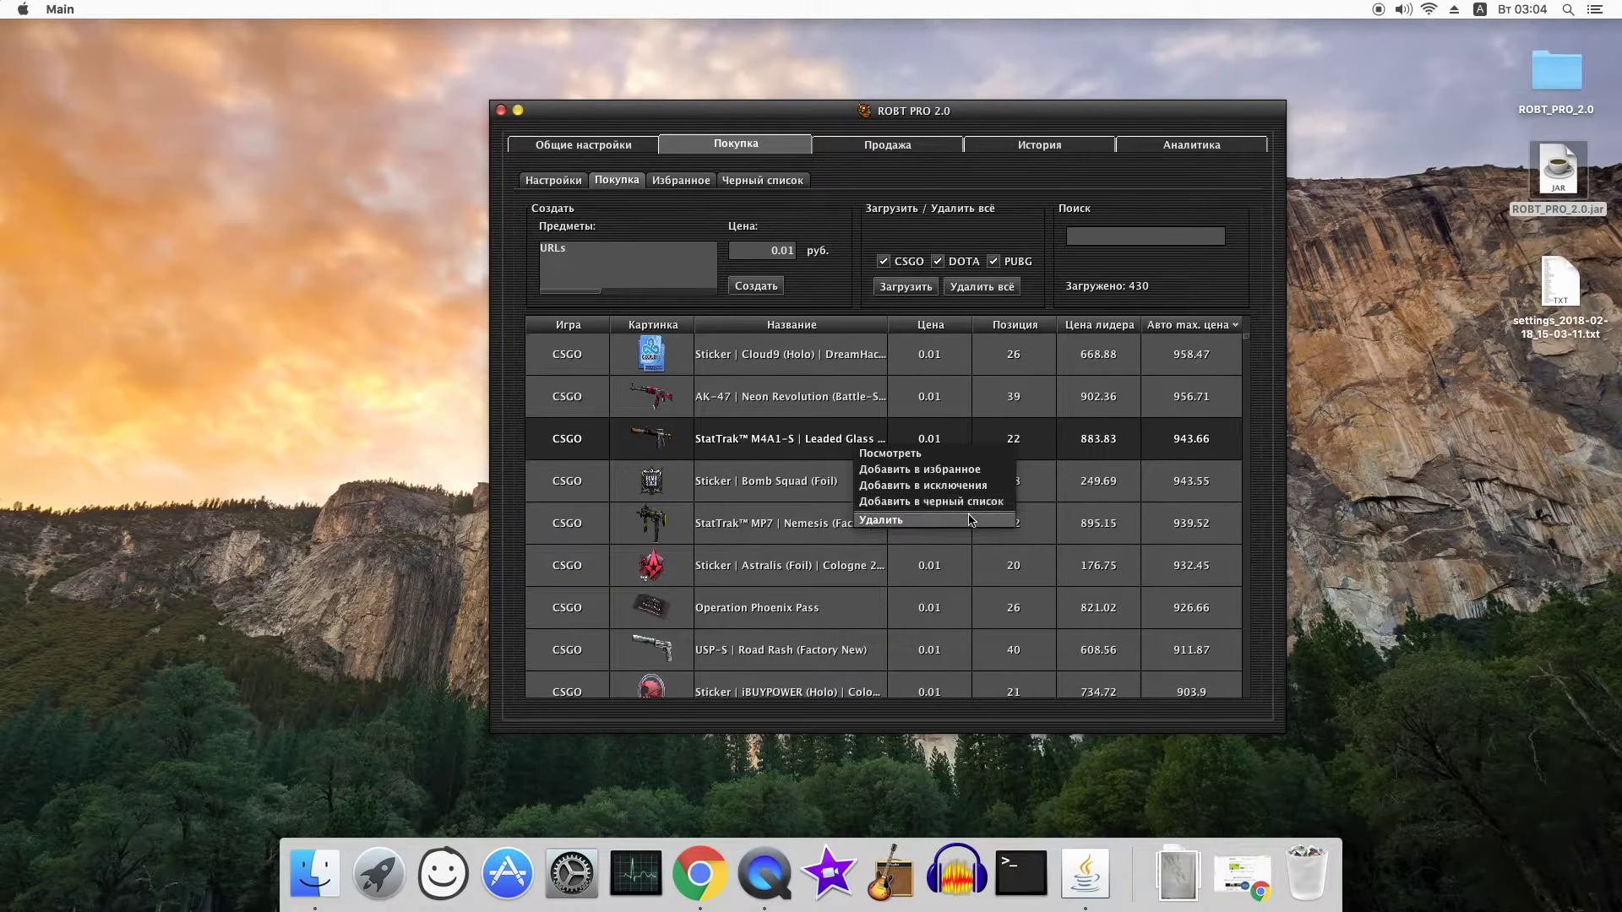
left_click(948, 471)
left_click(792, 458)
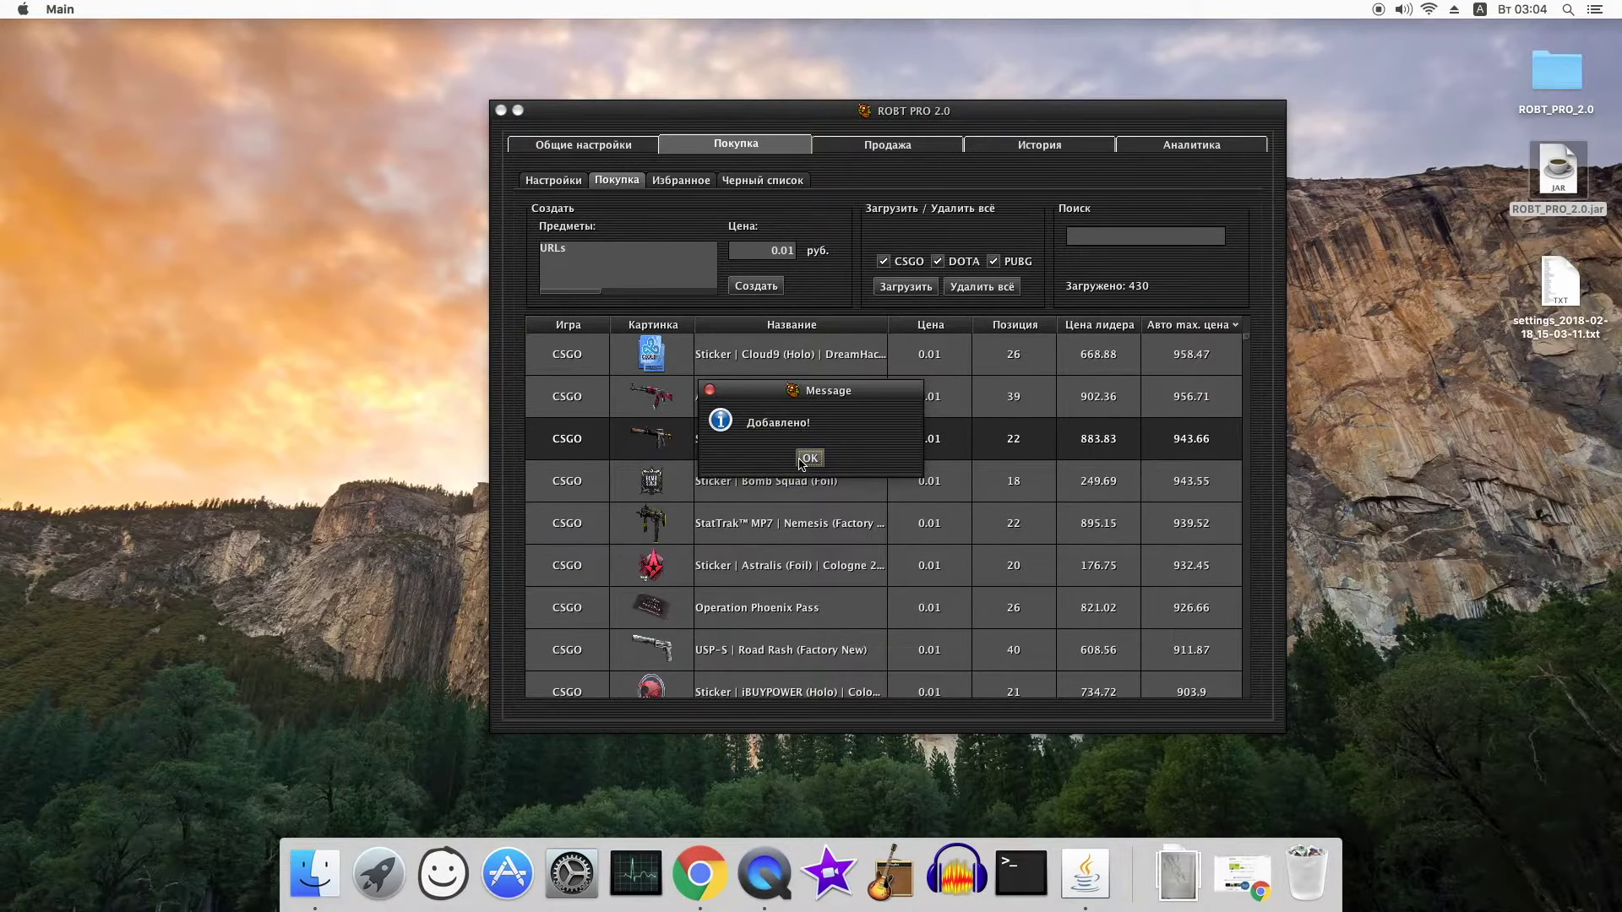
left_click(808, 459)
right_click(855, 445)
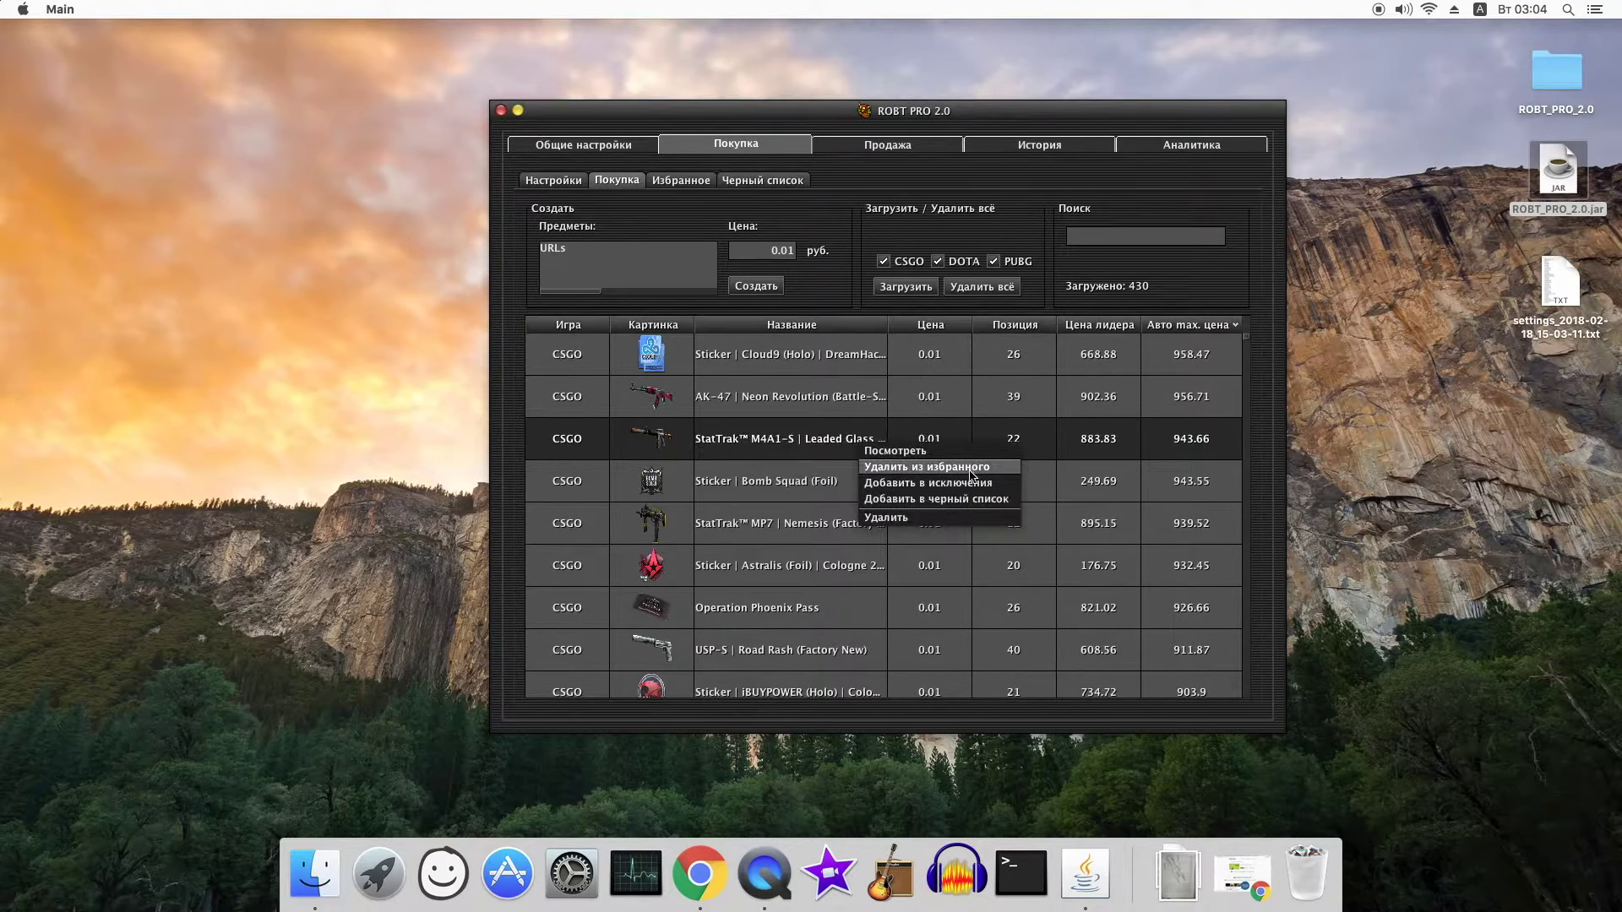
left_click(684, 186)
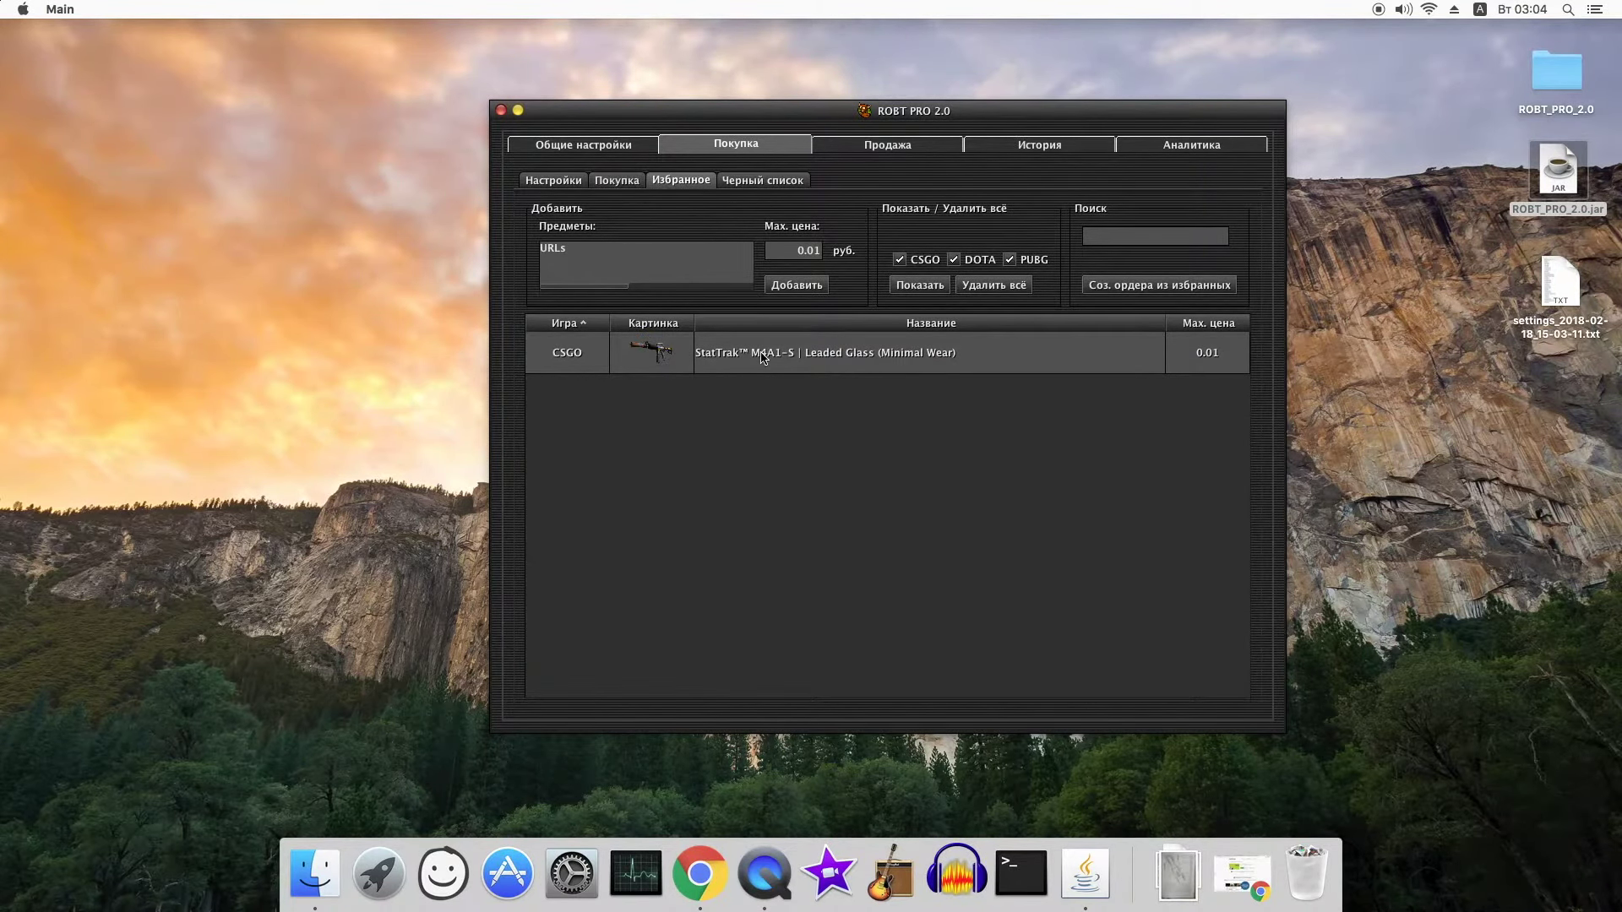
- Add the four purchase orders from AK-47 | Neon Revolution through StatTrak MP7 | Nemesis to favourites together
left_click(632, 183)
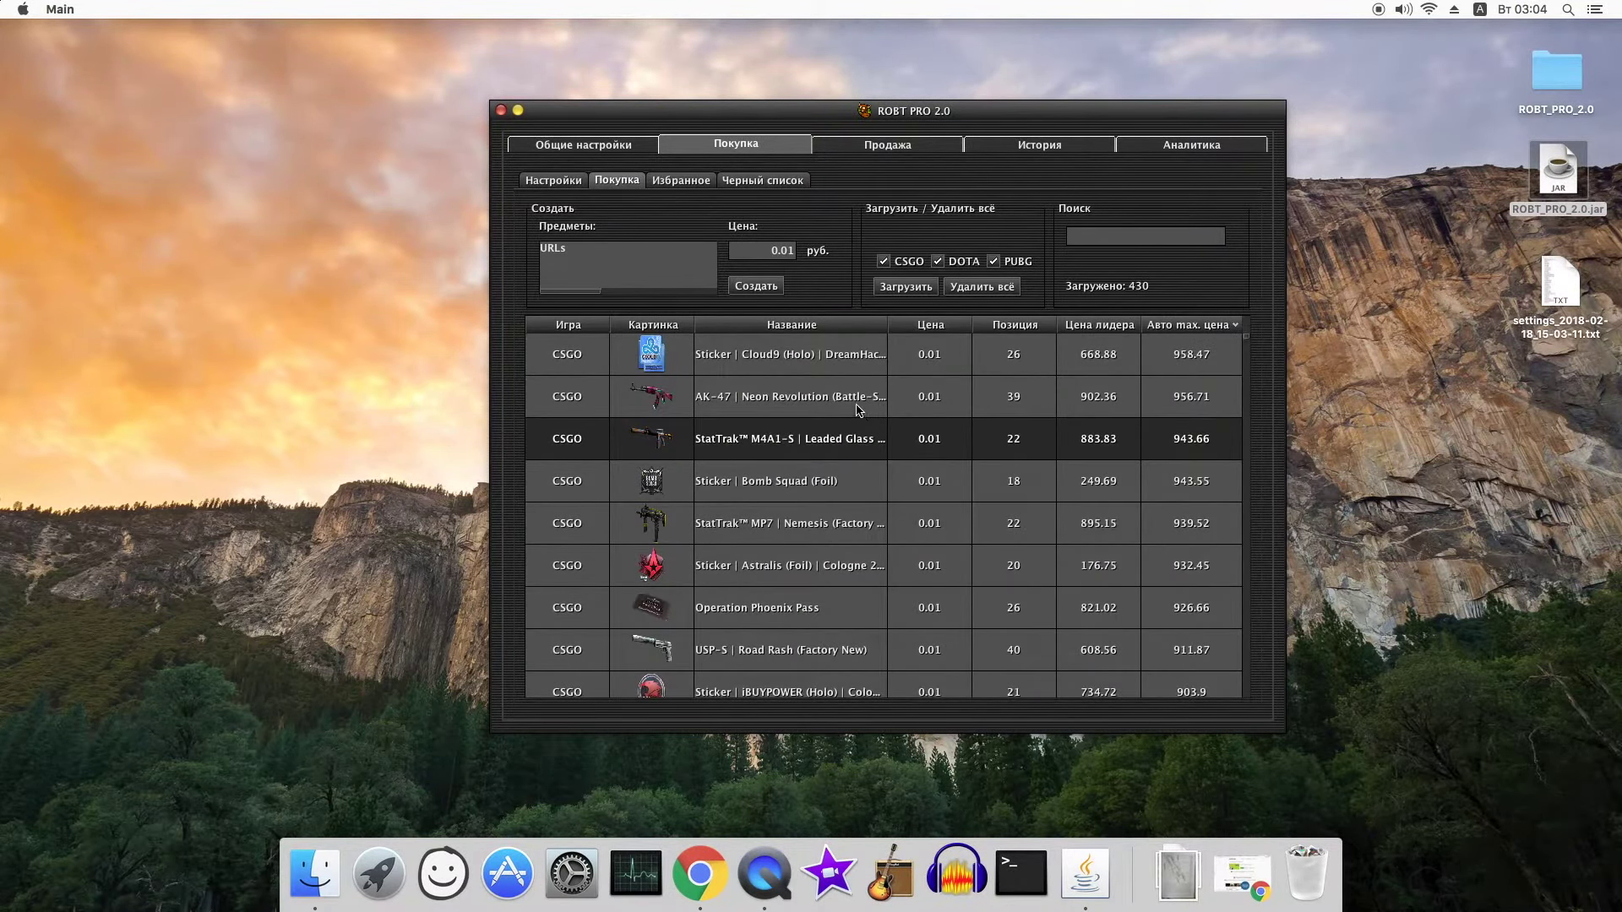
left_click(855, 409)
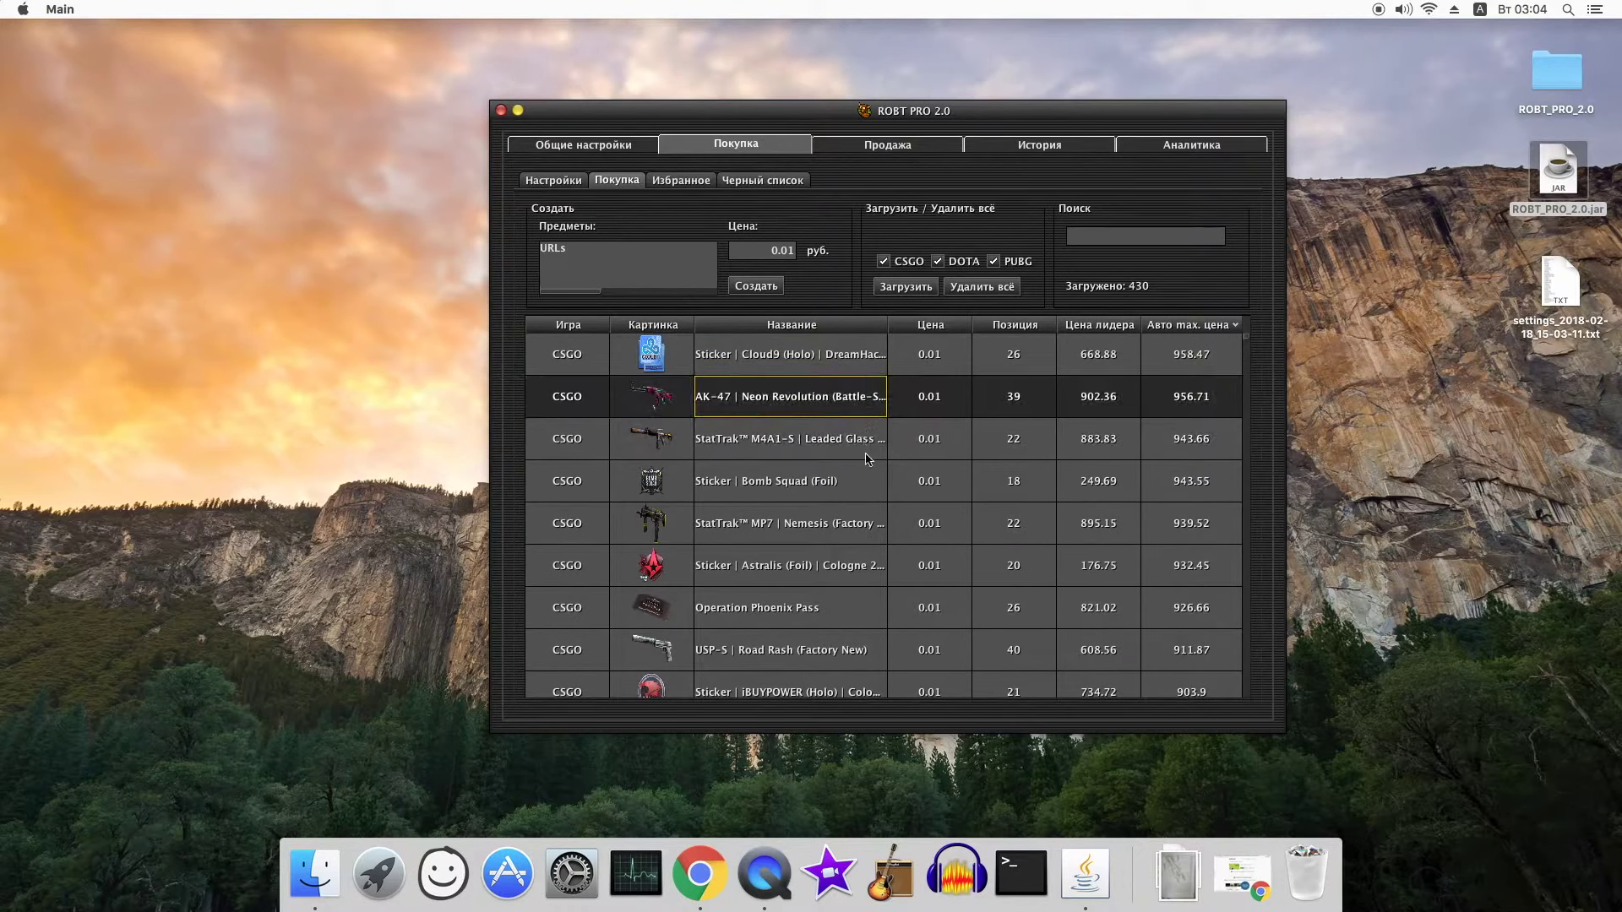
left_click(870, 531, "shift")
right_click(854, 472)
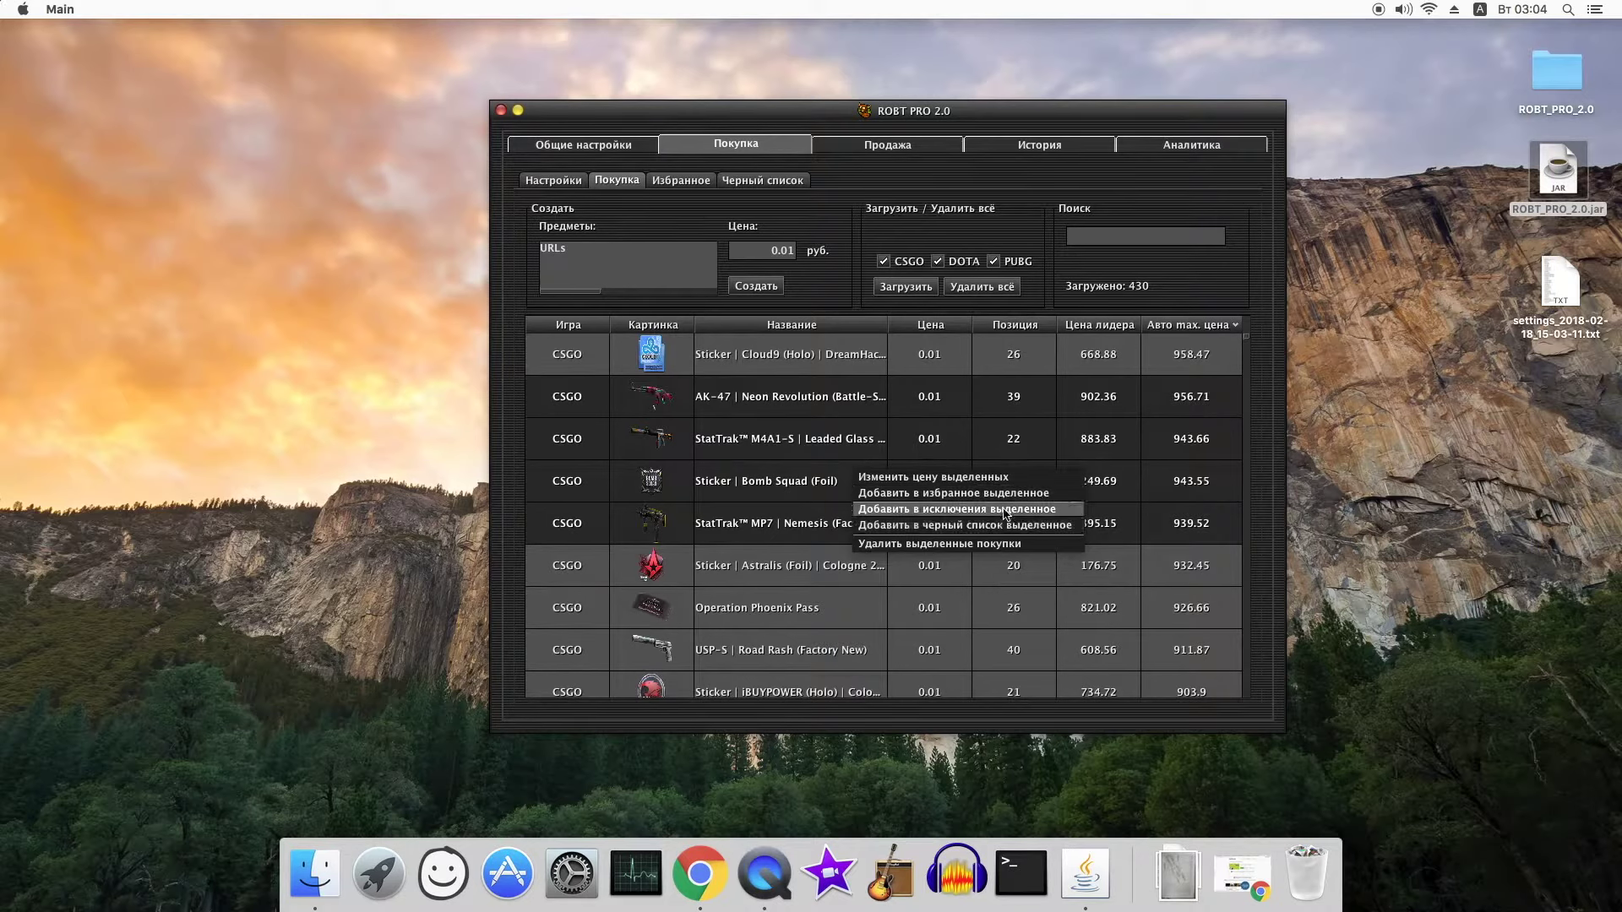
left_click(961, 498)
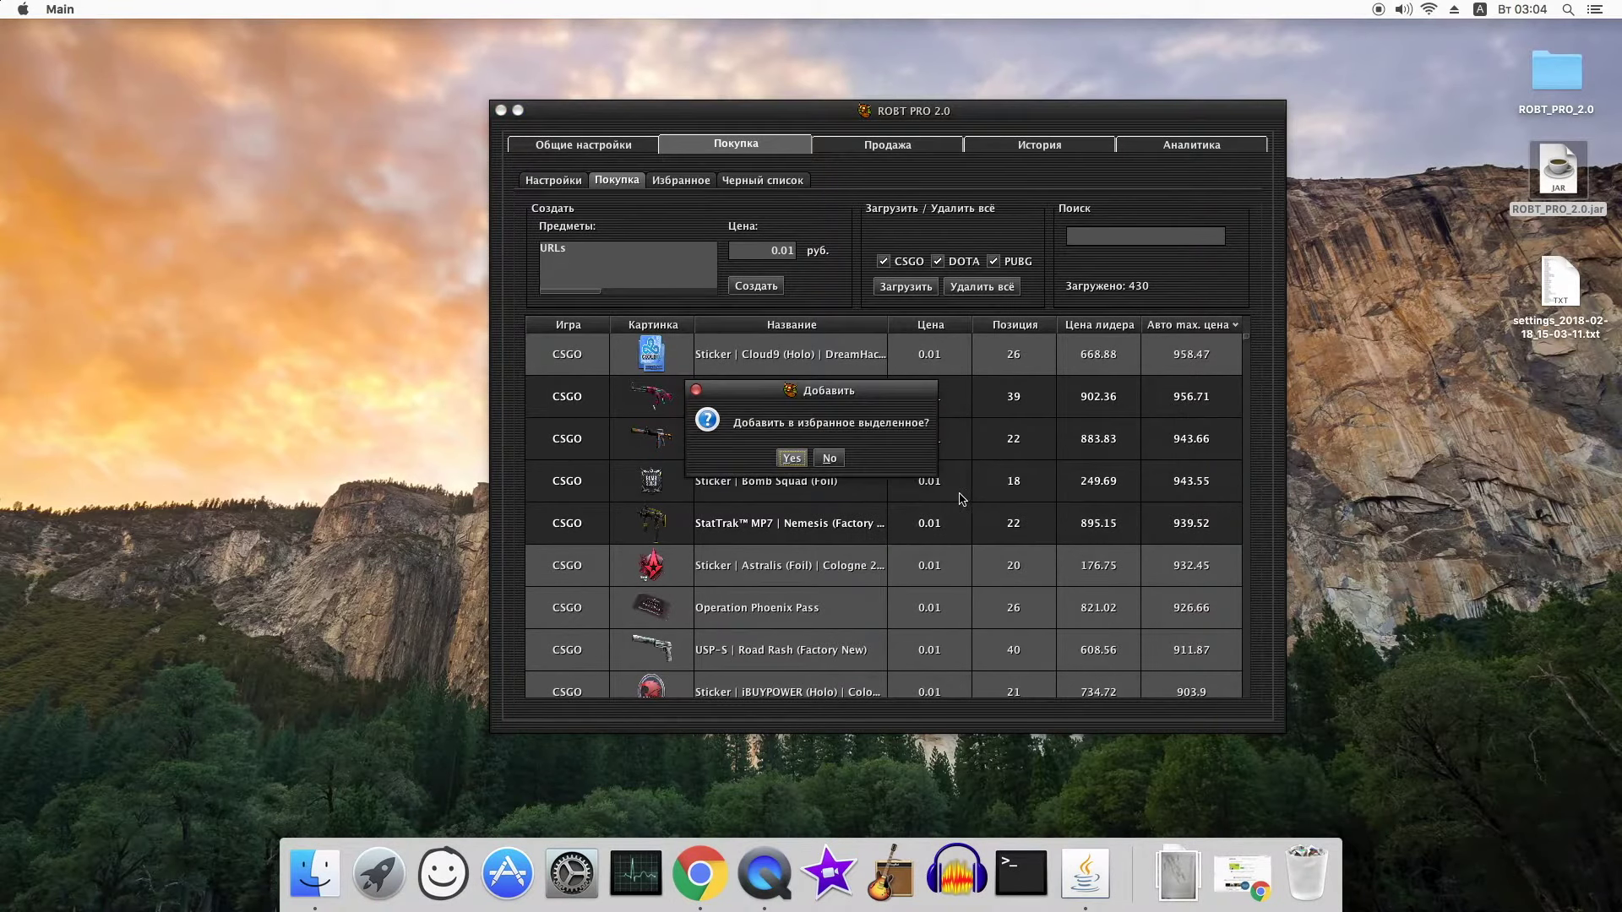
left_click(790, 459)
left_click(808, 459)
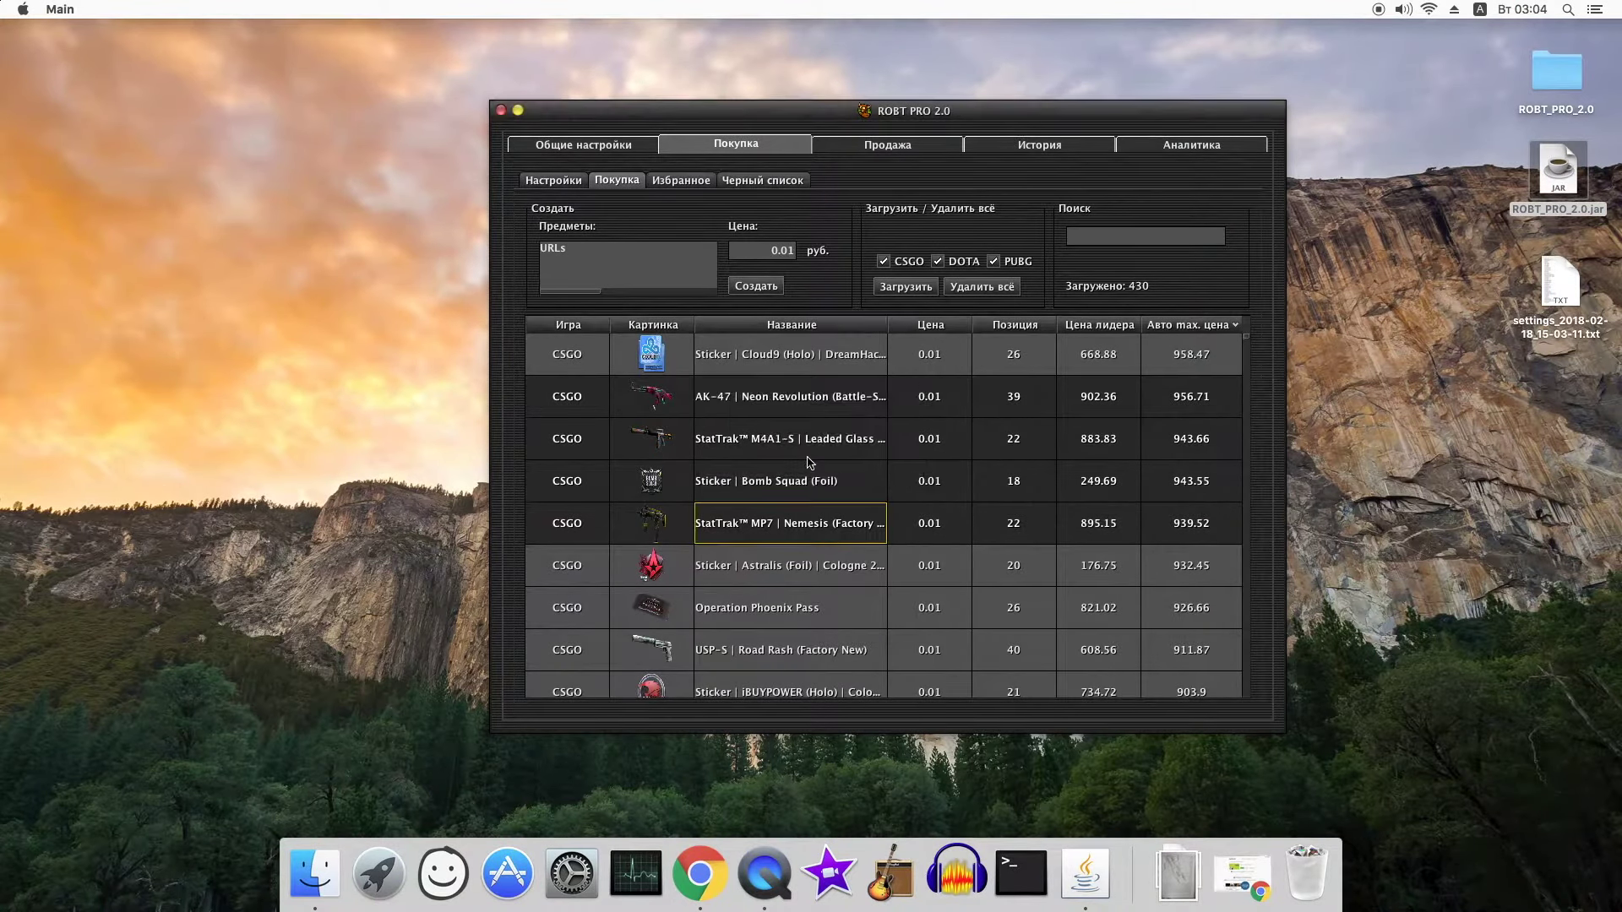
- Search the purchase orders for "ak-" and clear the search
left_click(1087, 240)
type("ak")
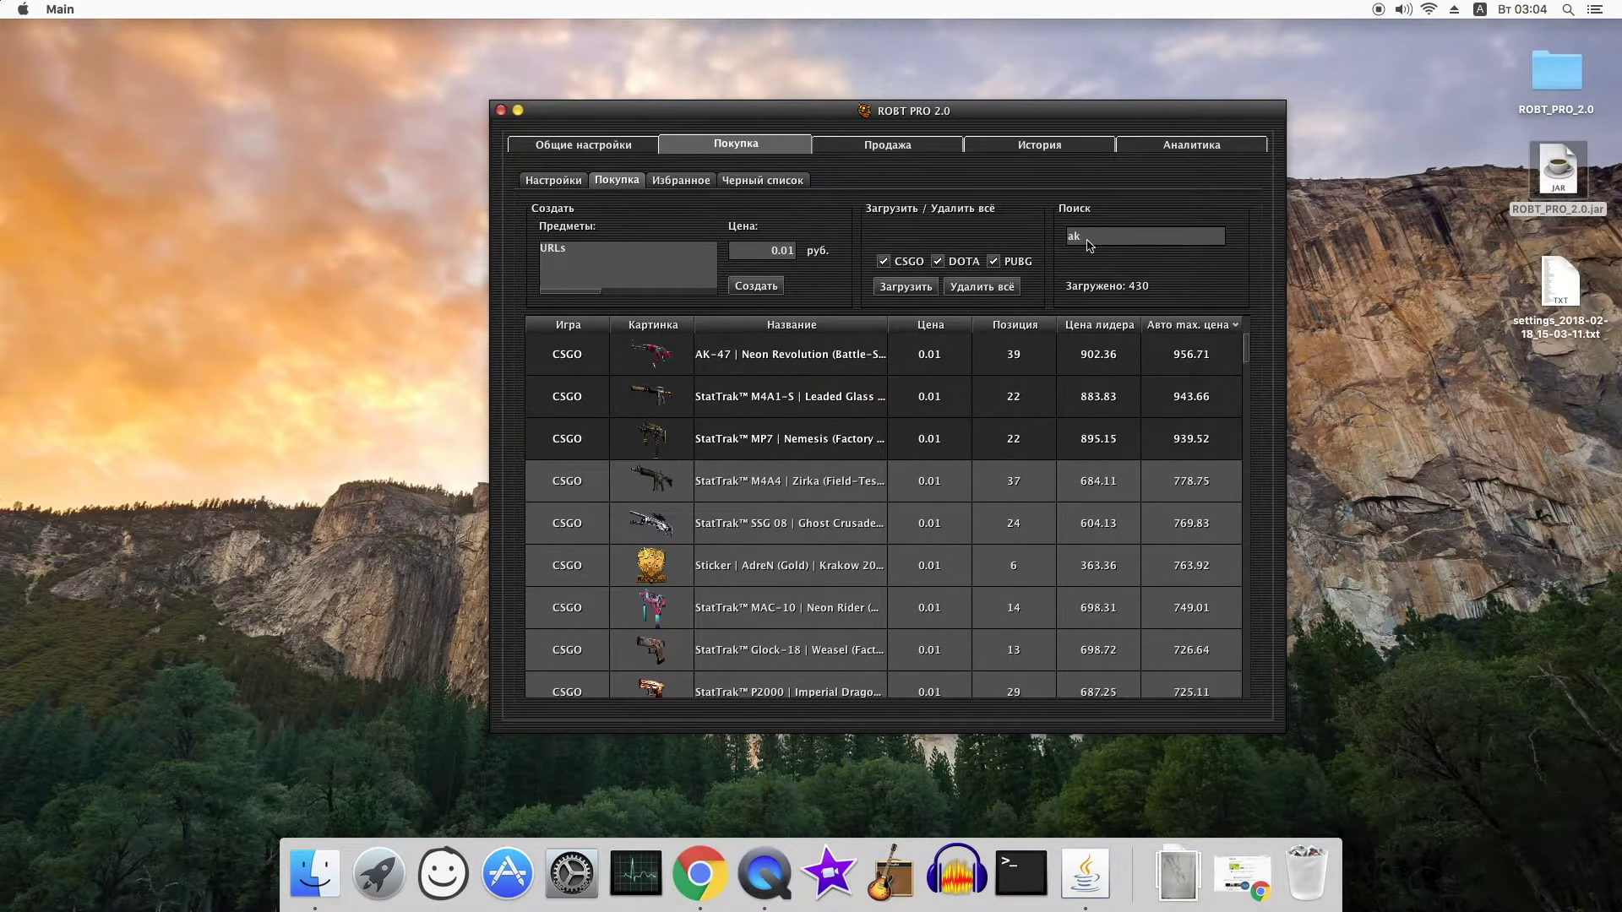
type("-")
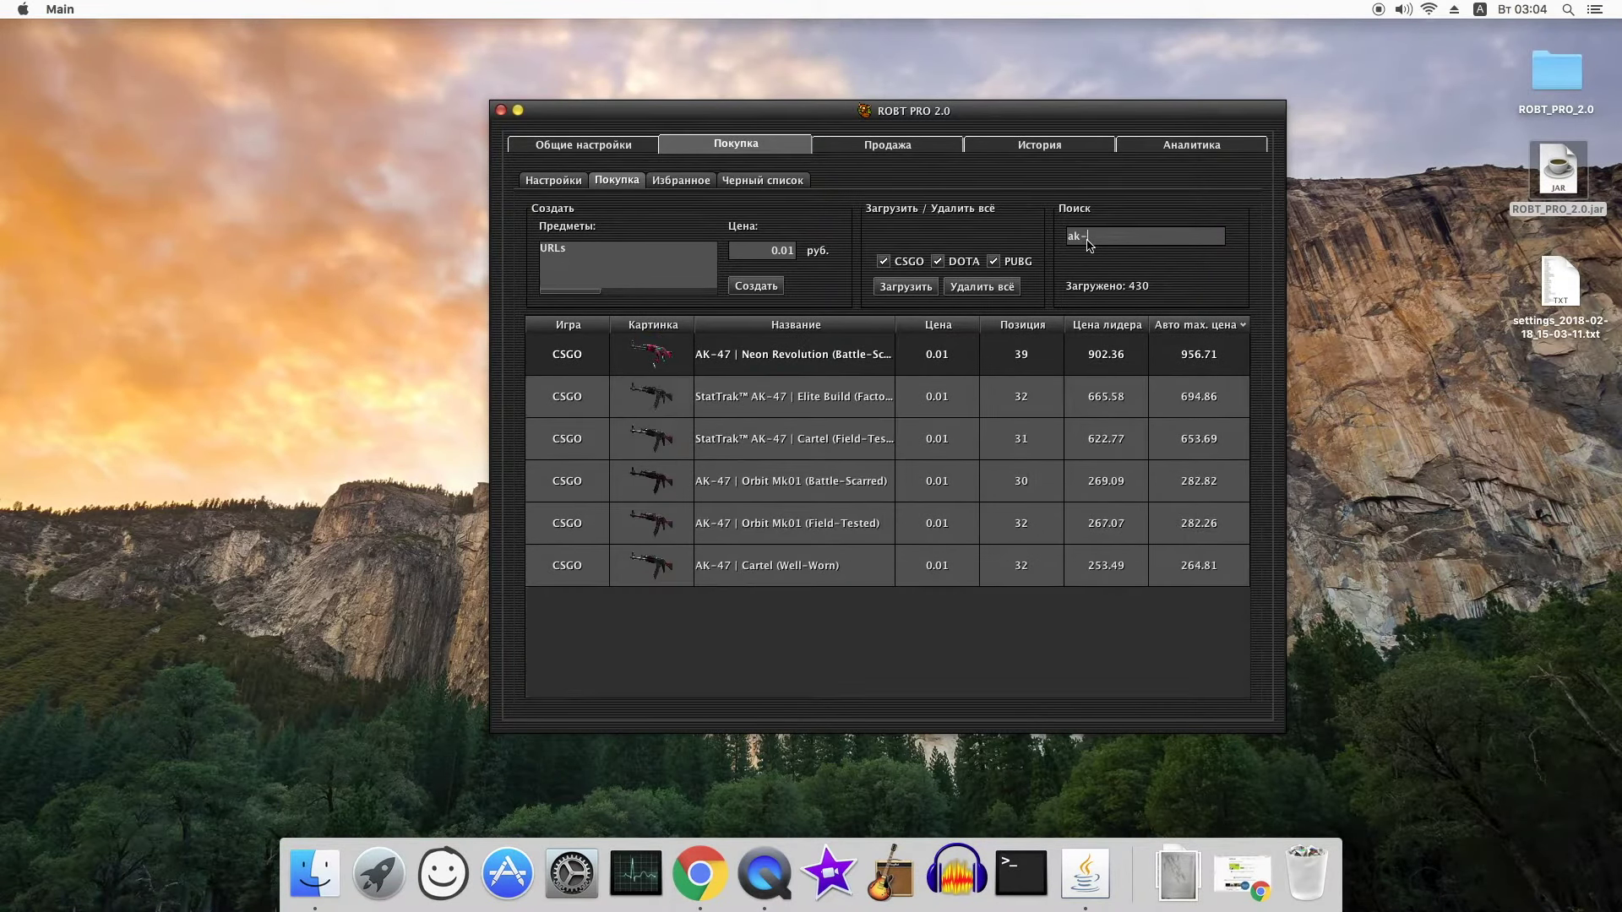
key("BackSpace")
key("BackSpace")
key("BackSpace")
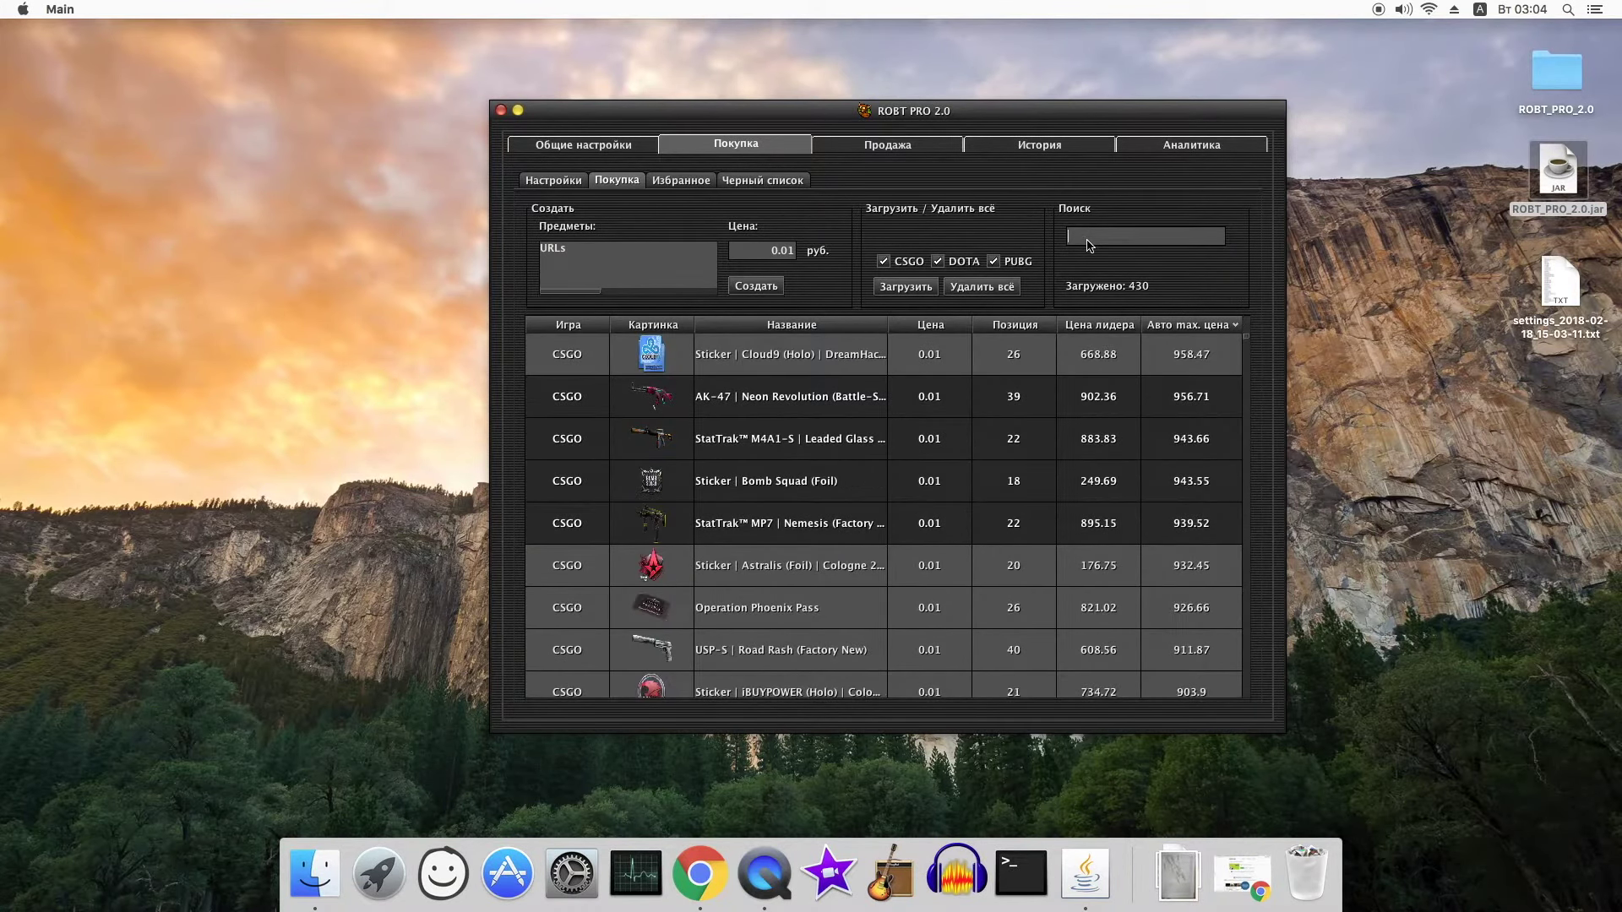
- Show the favourites list and sort it by maximum price in descending order
left_click(675, 183)
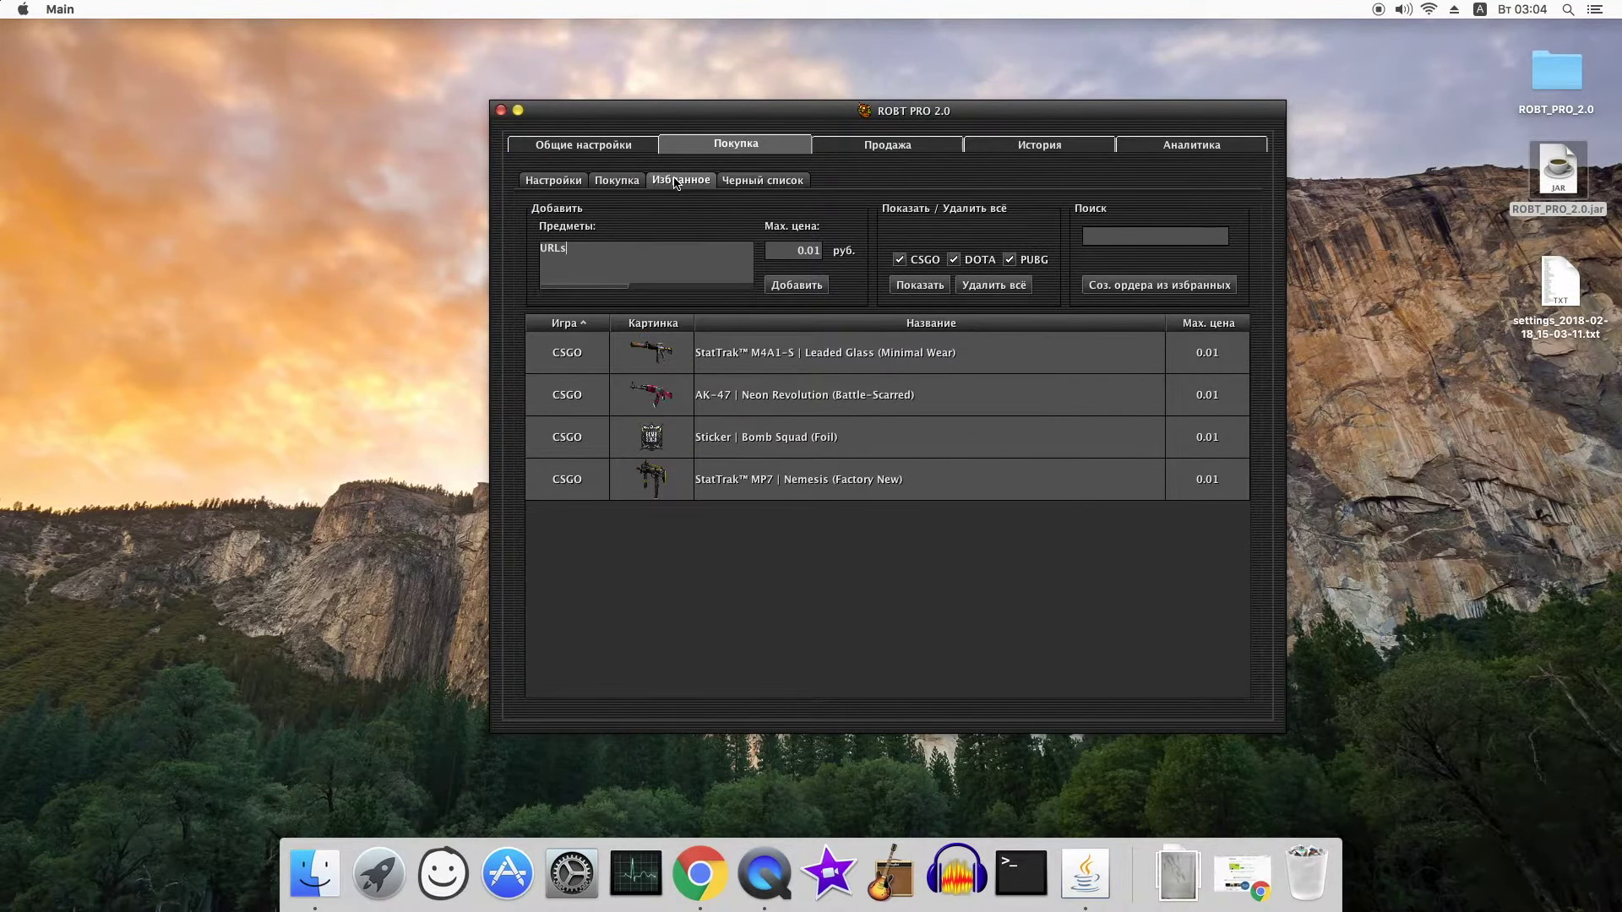
left_click(985, 365)
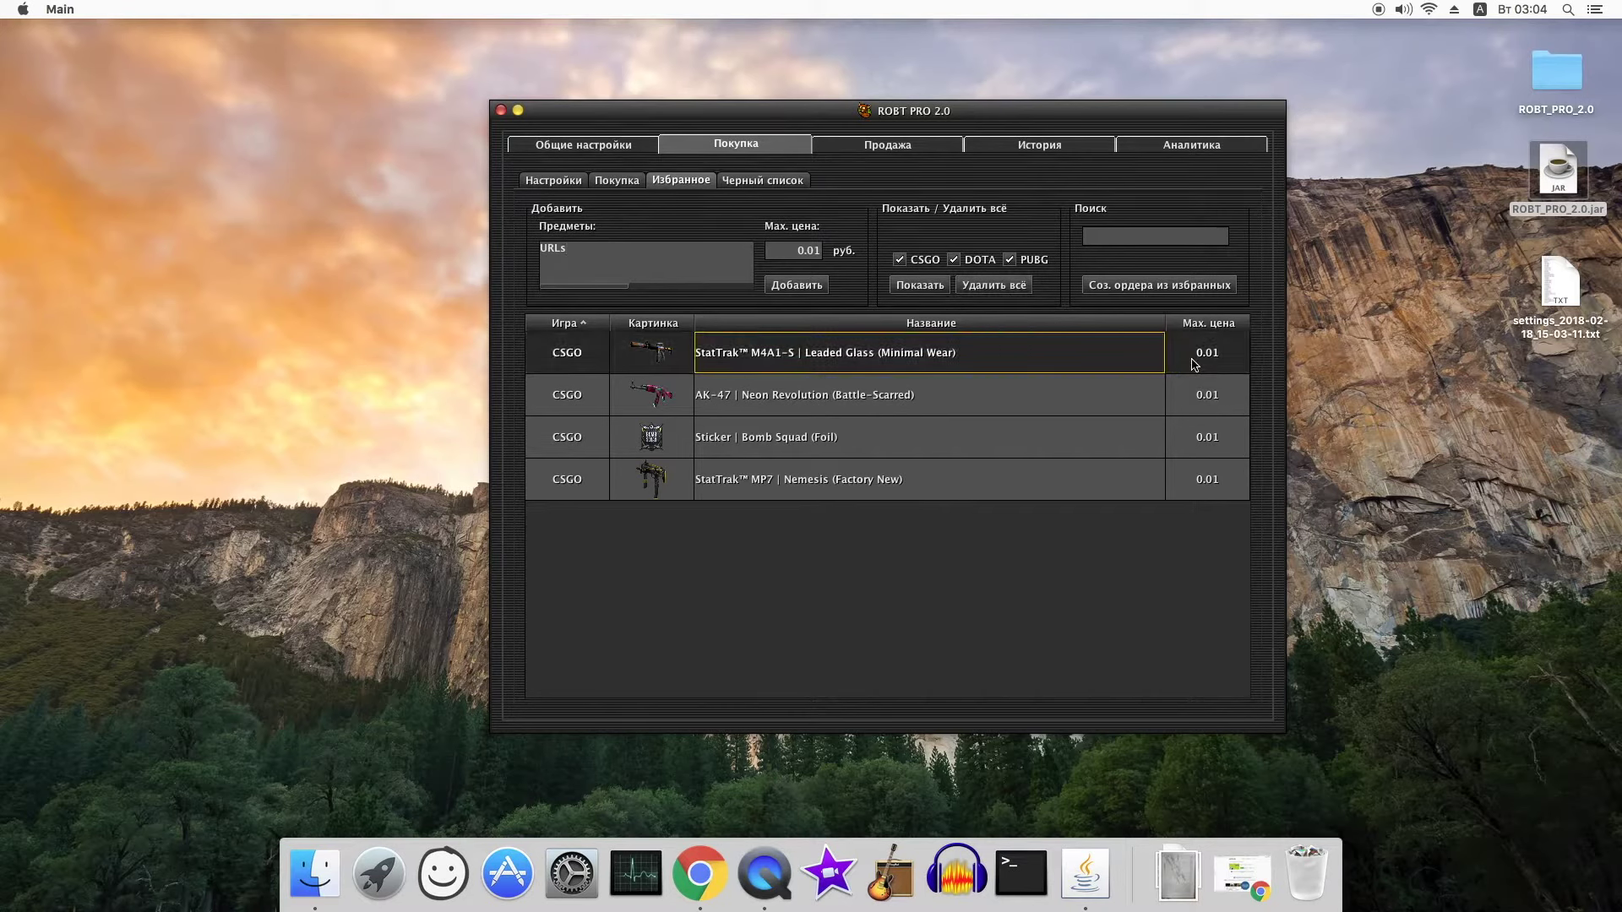
left_click(1209, 321)
- Enter 1 as the maximum price of the StatTrak M4A1-S | Leaded Glass favourite and decline the change
double_click(1217, 354)
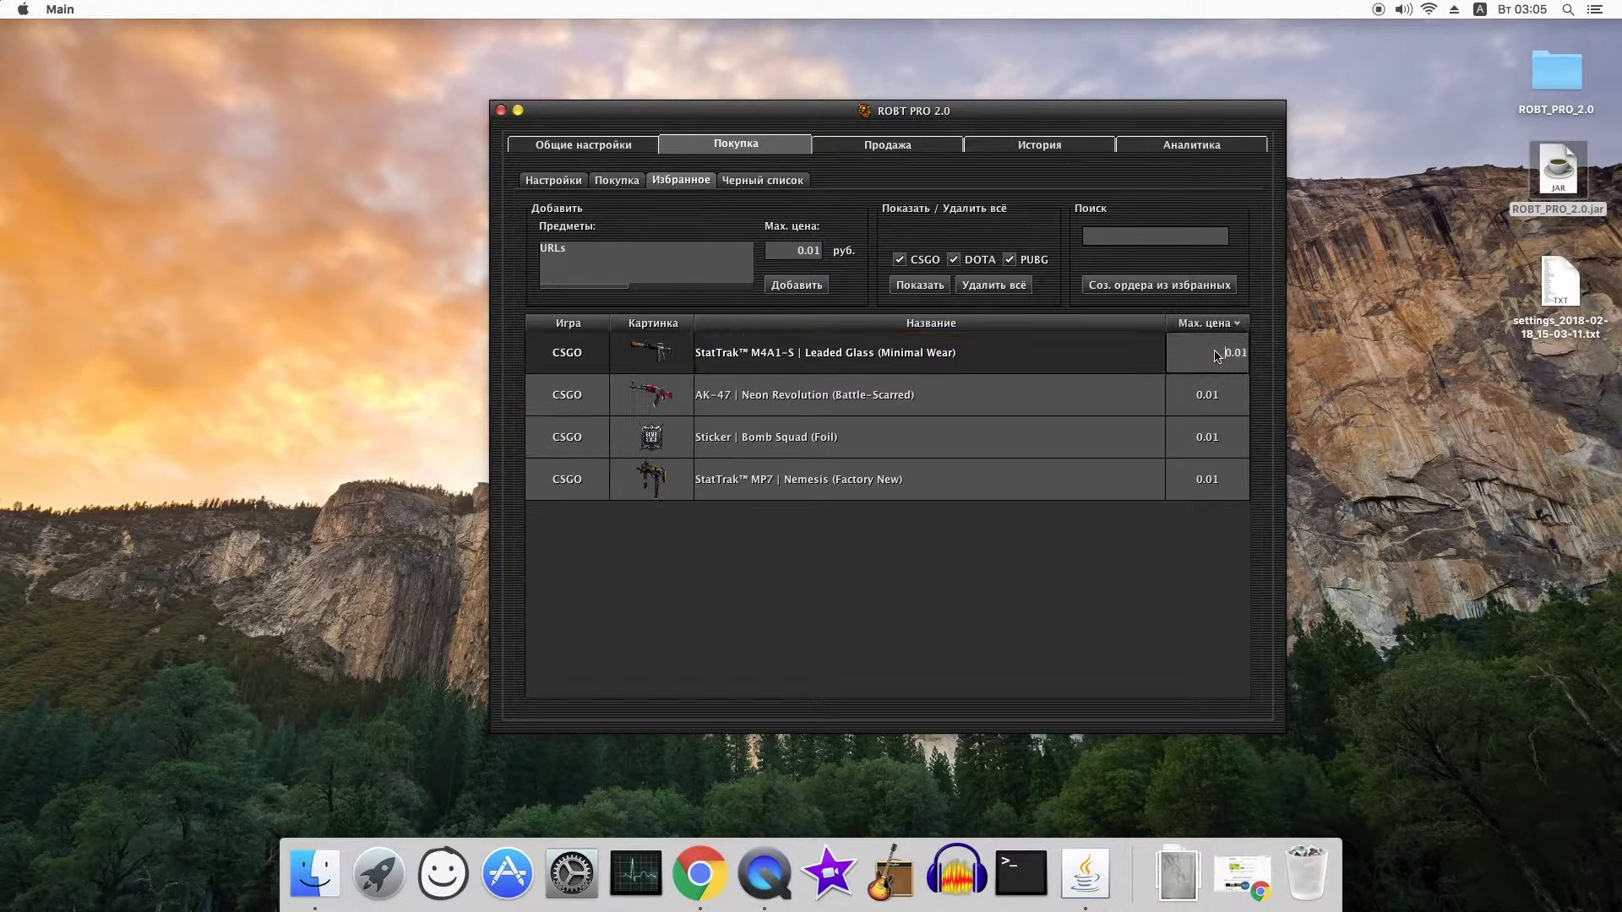
key("BackSpace")
key("BackSpace")
key("BackSpace")
key("BackSpace")
type("1")
key("Return")
left_click(830, 457)
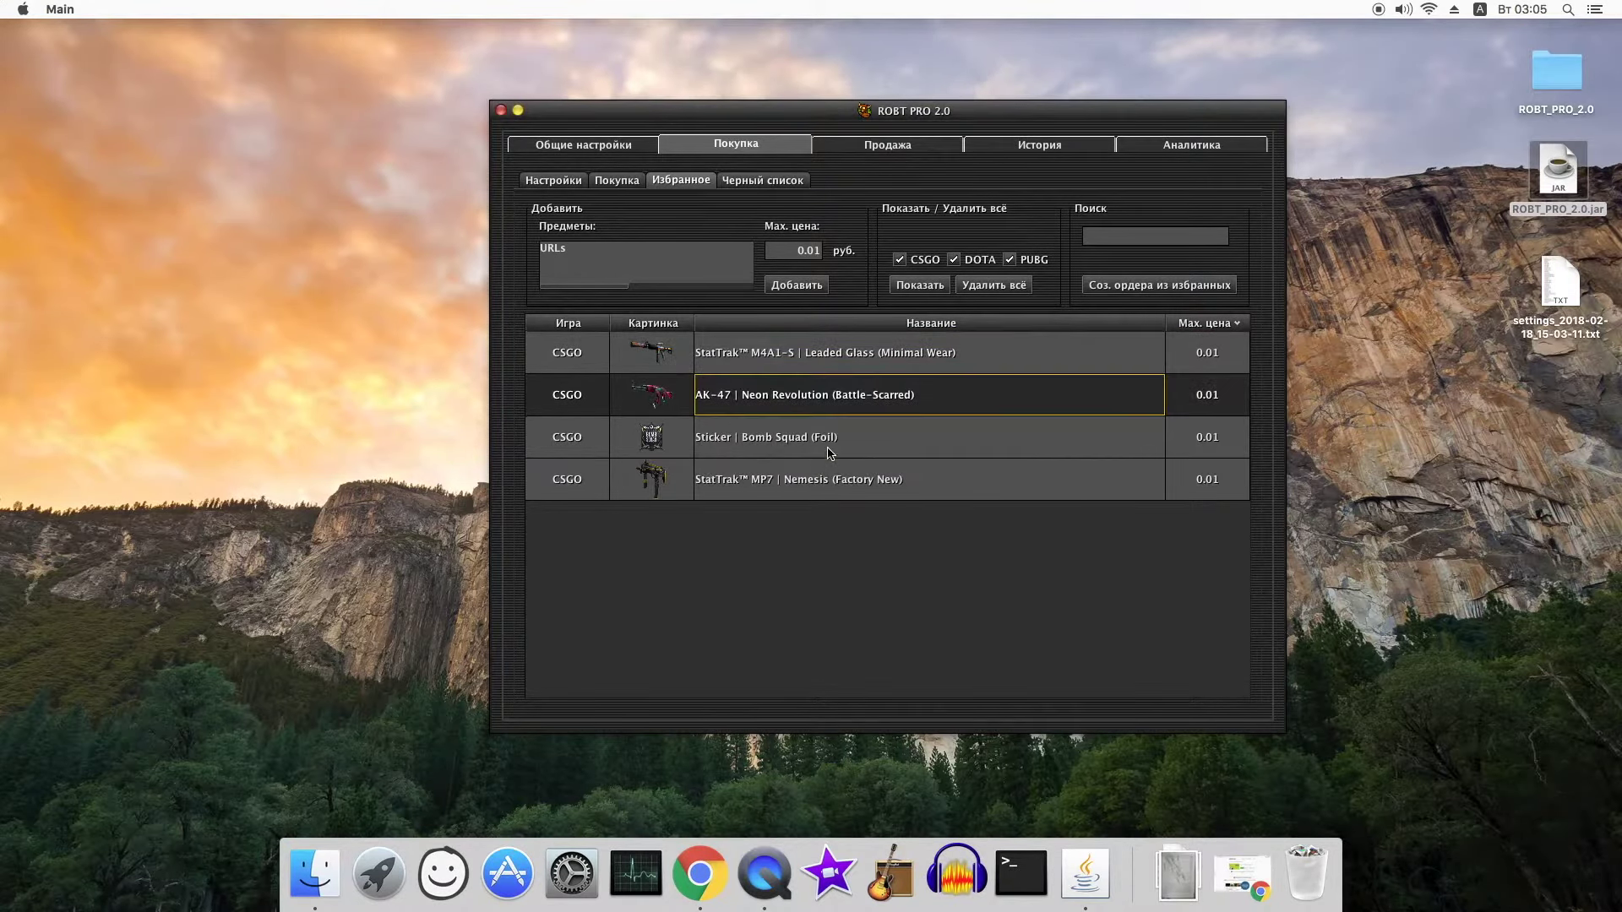
- Examine the actions for the AK-47 | Neon Revolution favourite and the three favourites down to StatTrak MP7 | Nemesis, cancelling the joint maximum price change
right_click(868, 410)
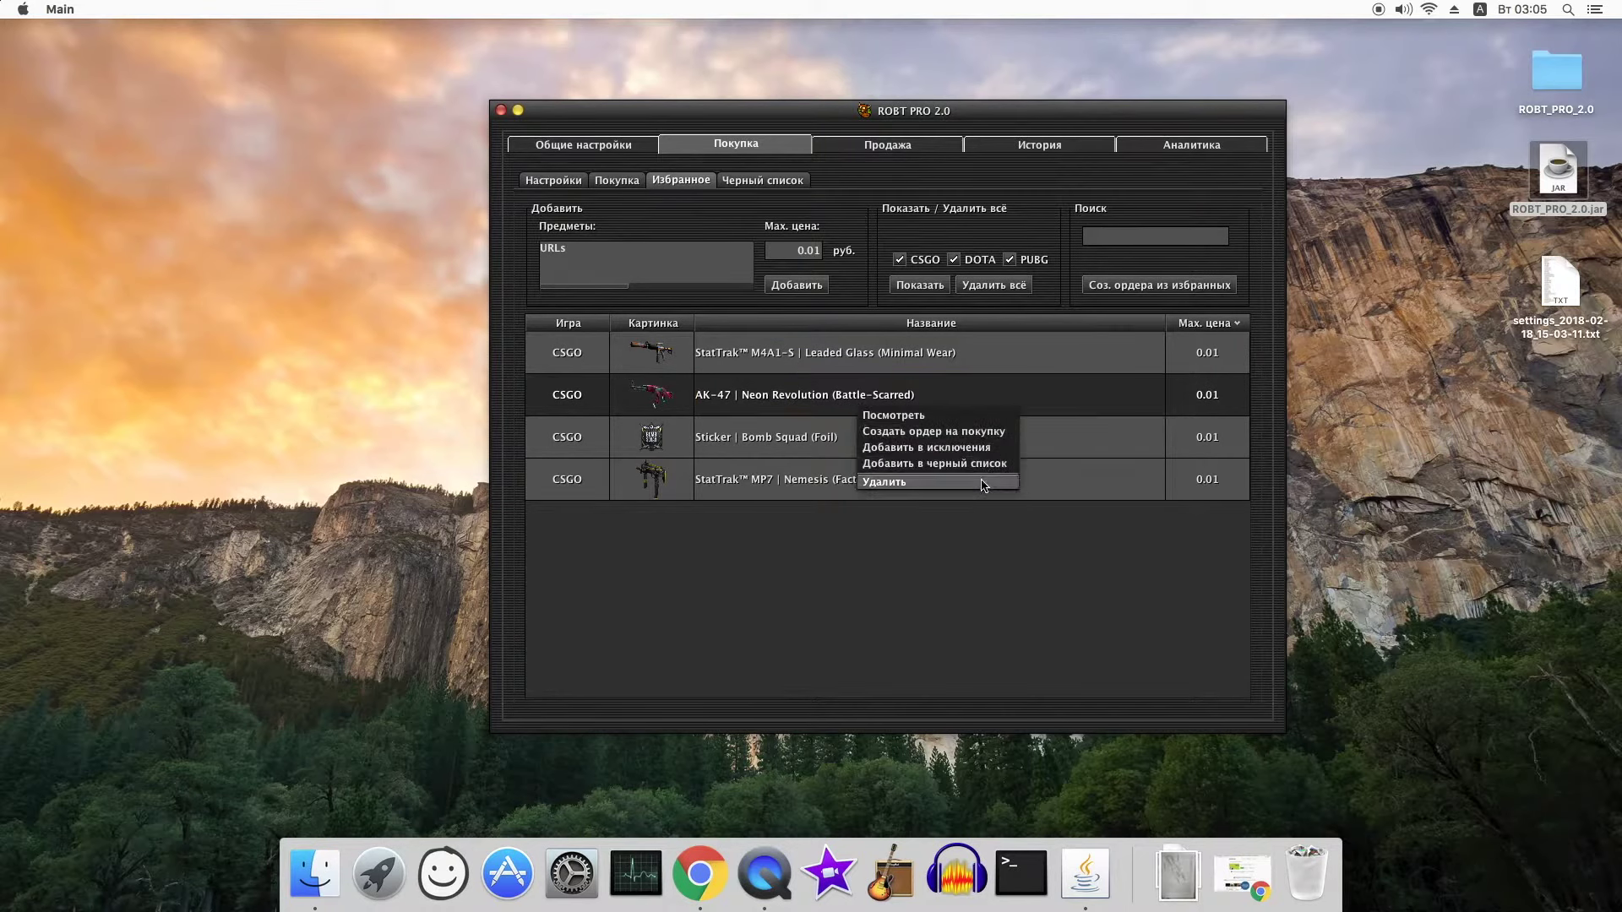
left_click(815, 393)
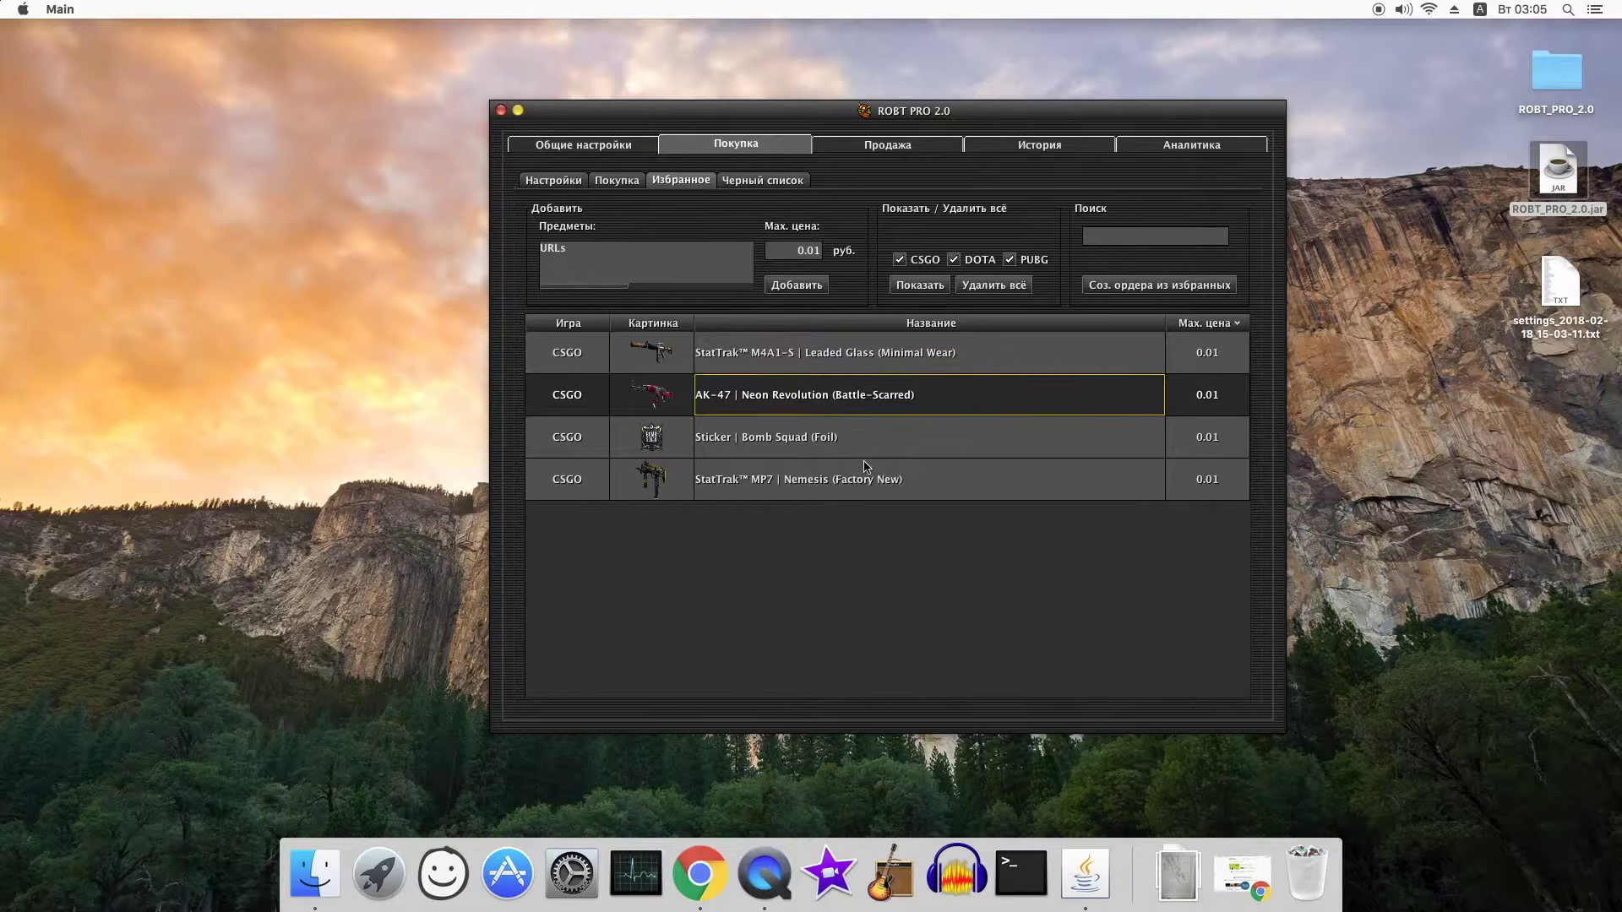
right_click(894, 437)
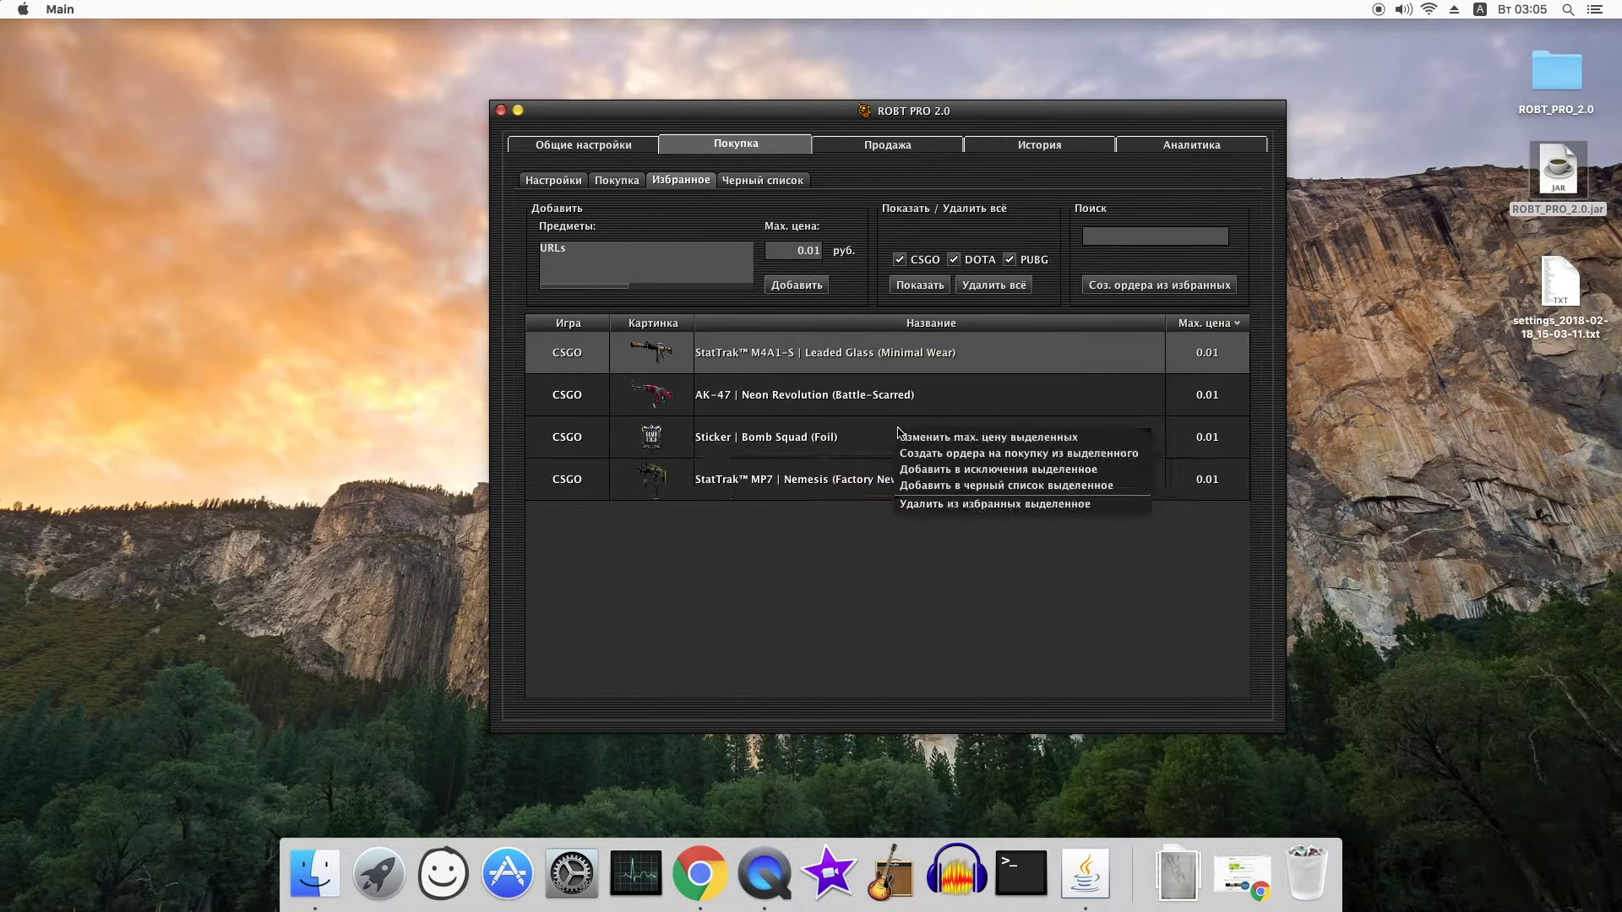
left_click(1070, 441)
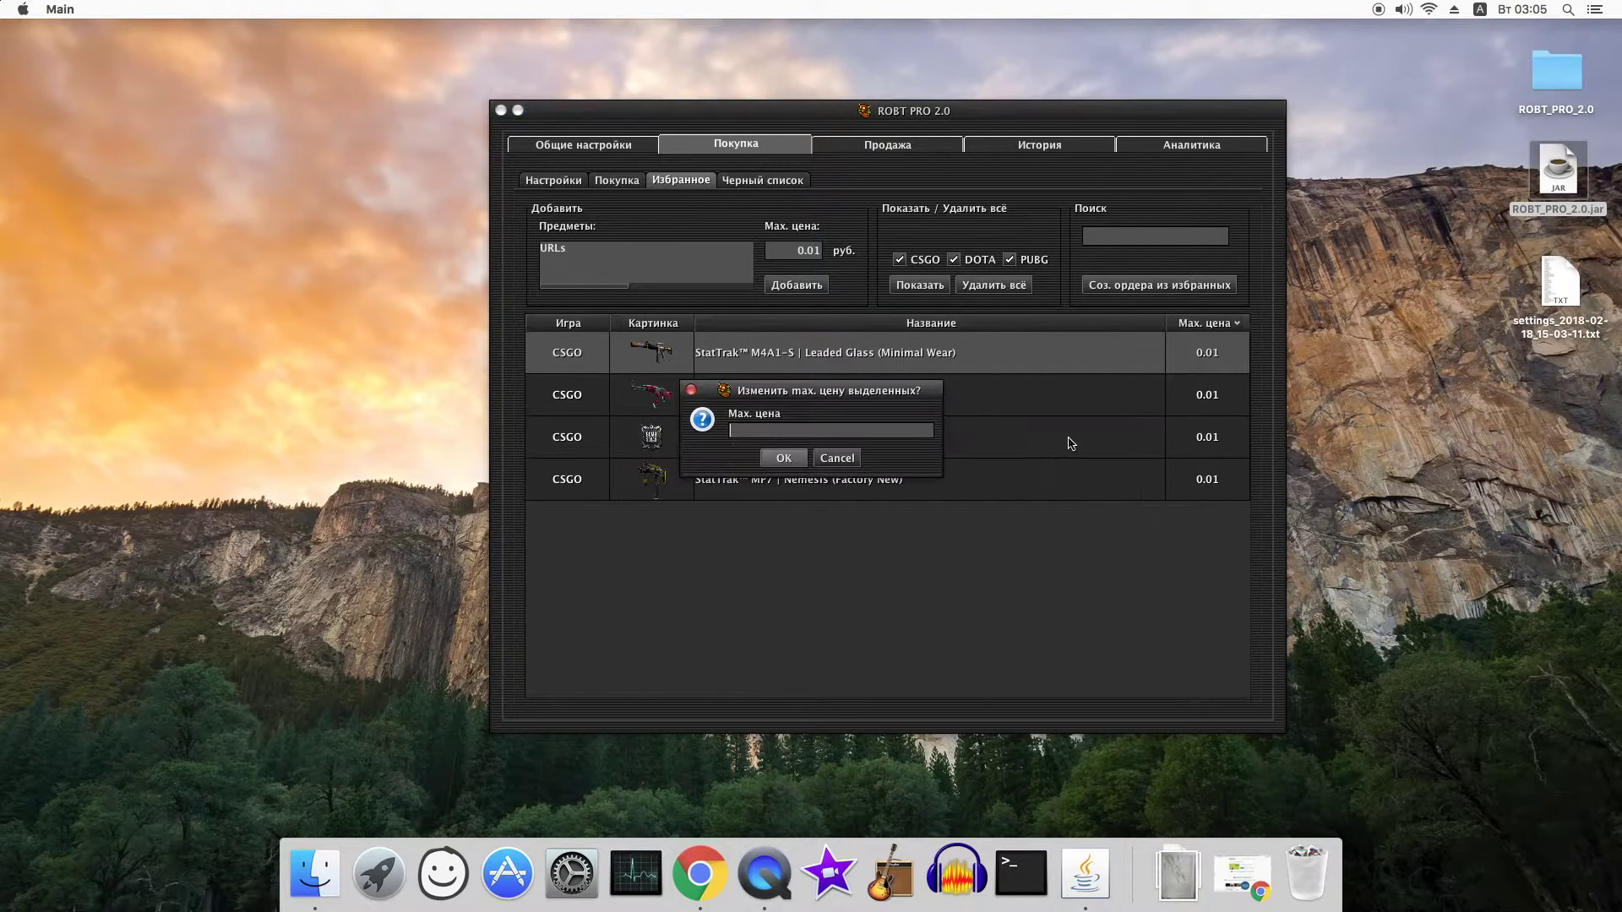
left_click(835, 459)
right_click(965, 405)
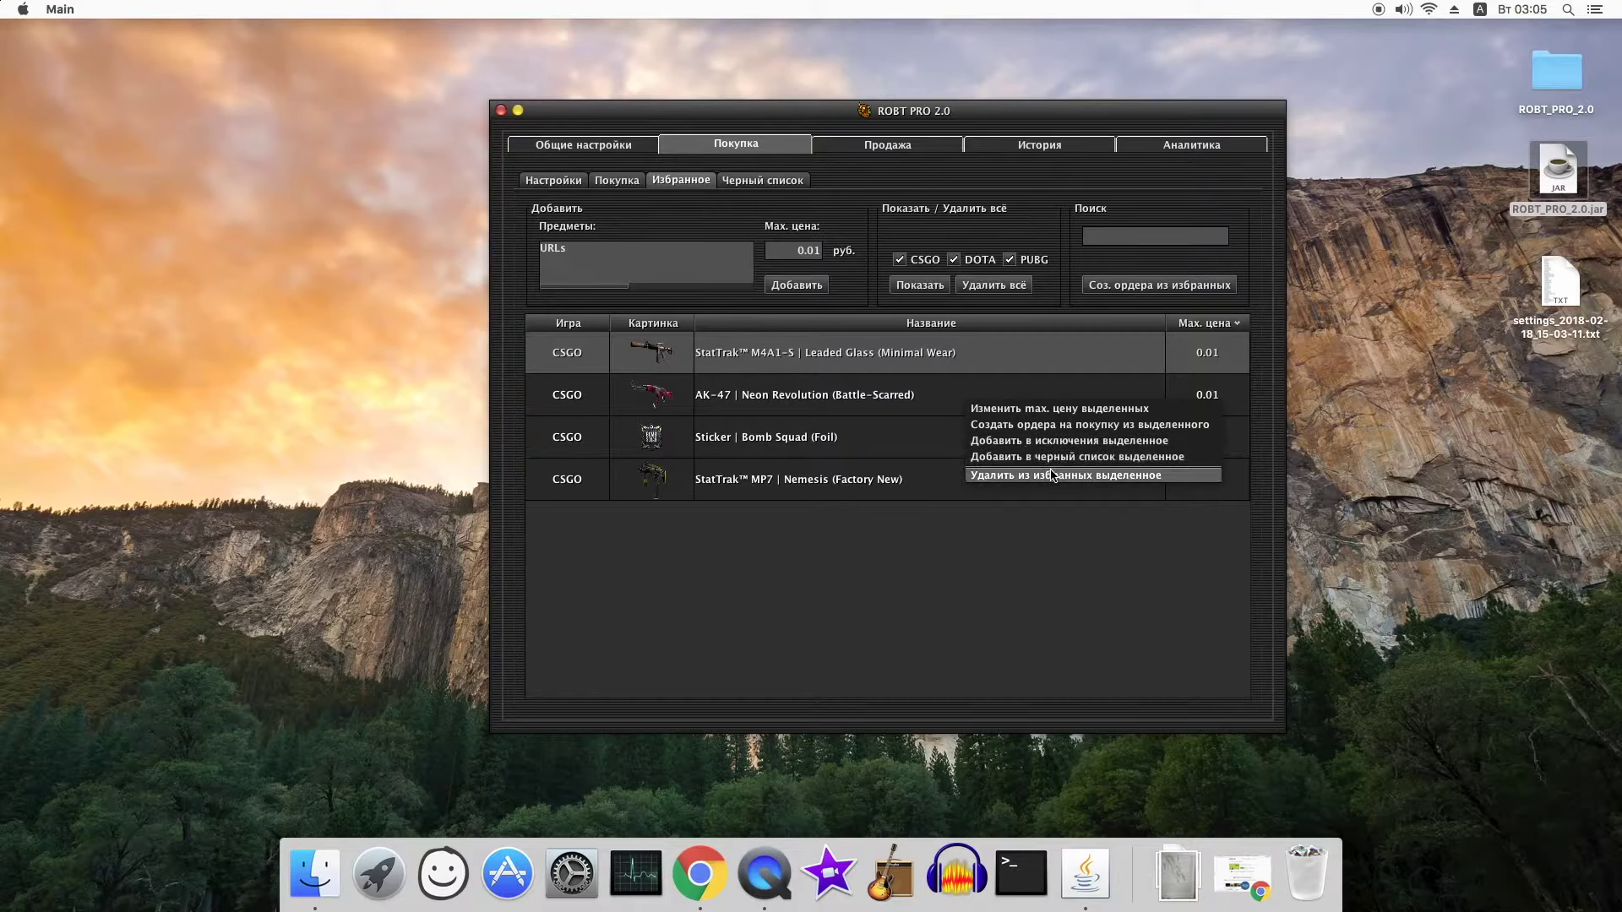
left_click(872, 414)
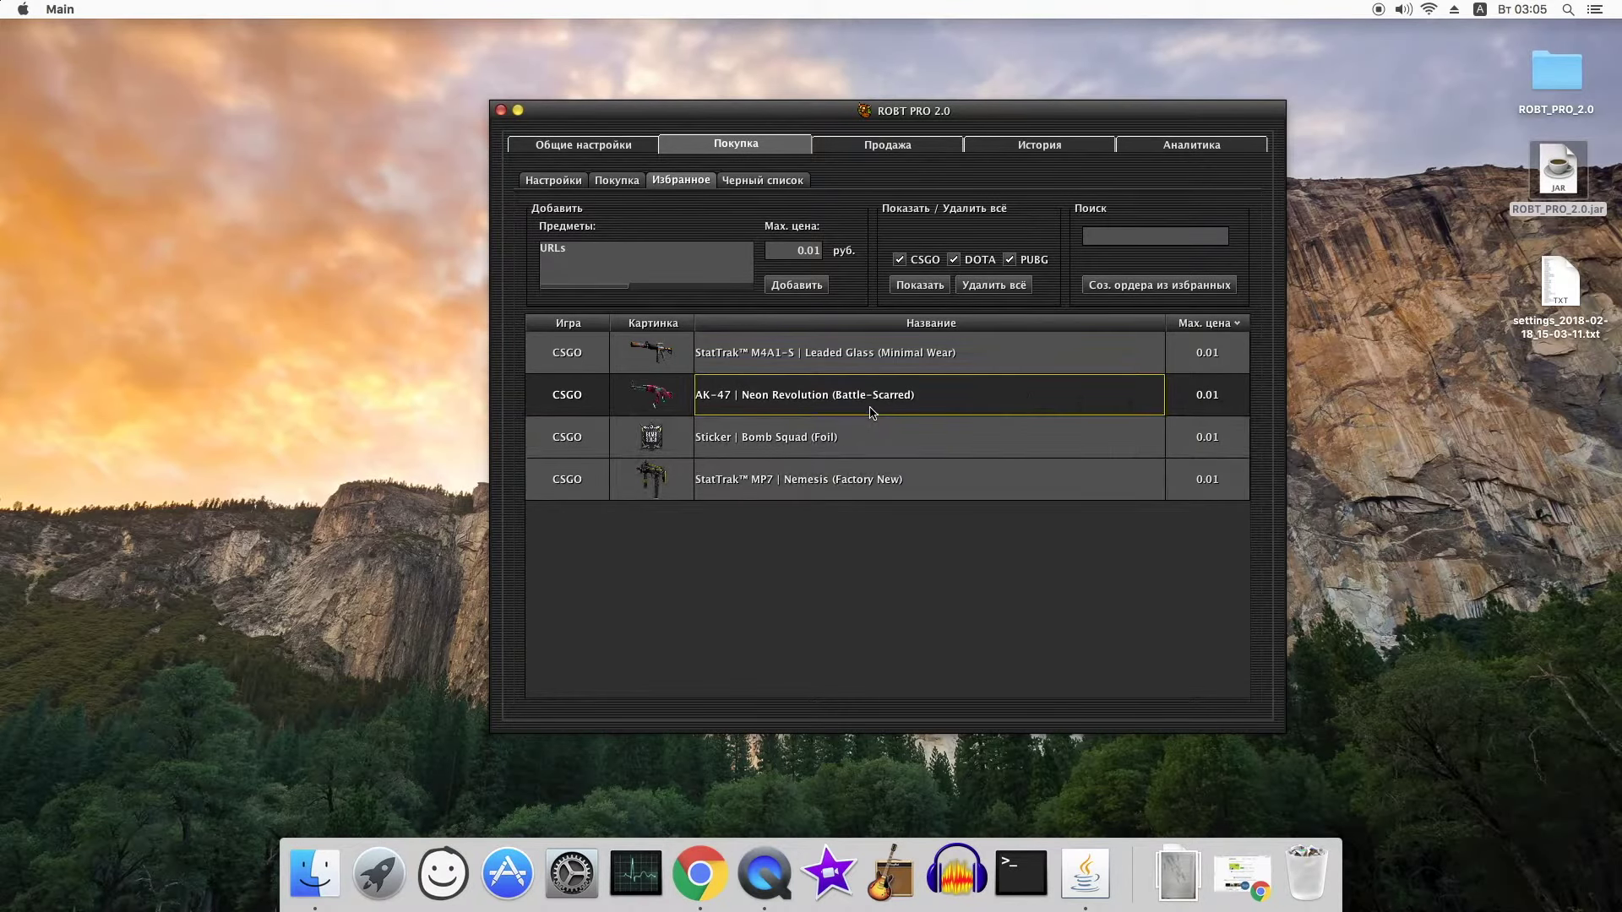
- Show the blacklist and examine the actions for Combat Pants (White) and for the selected range through Padded Jacket (Beige)
left_click(737, 188)
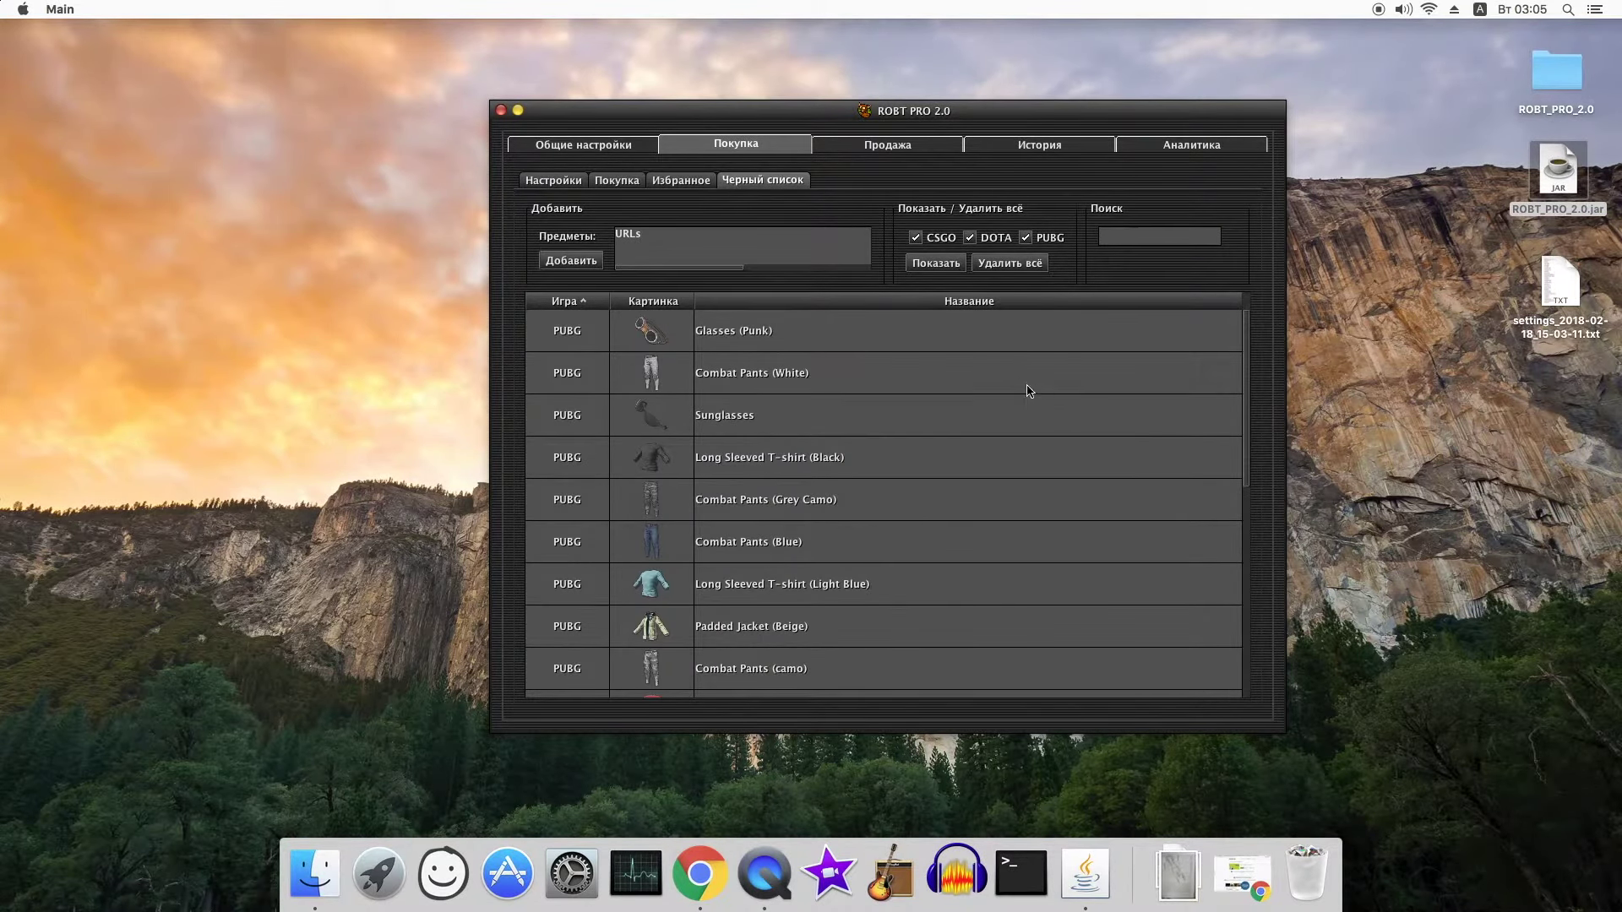
left_click(970, 375)
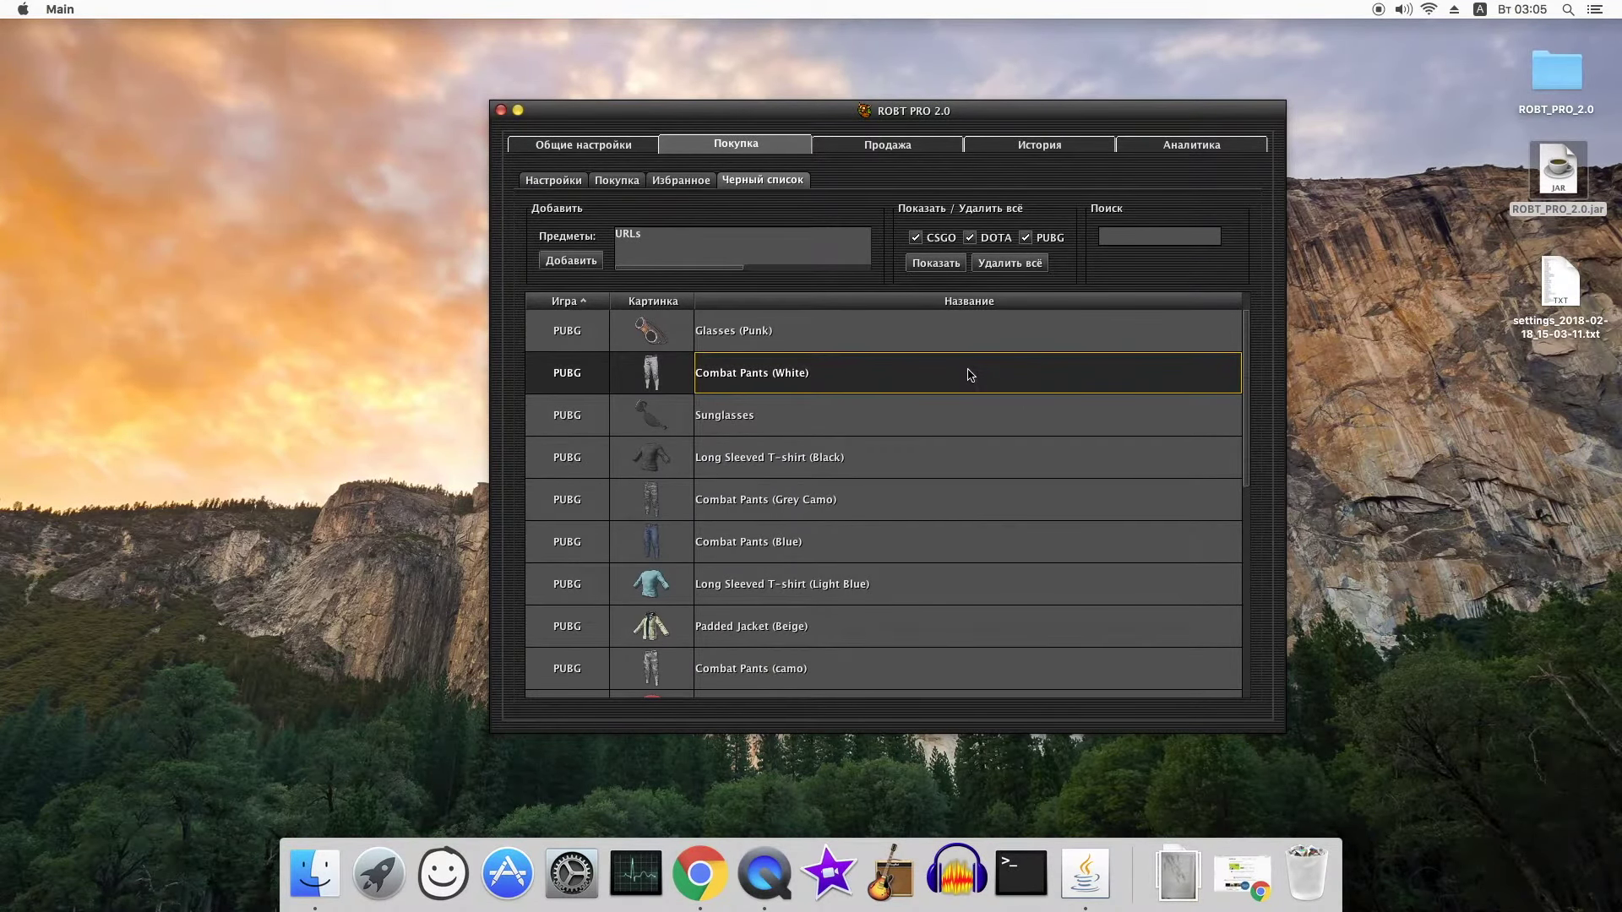
right_click(969, 376)
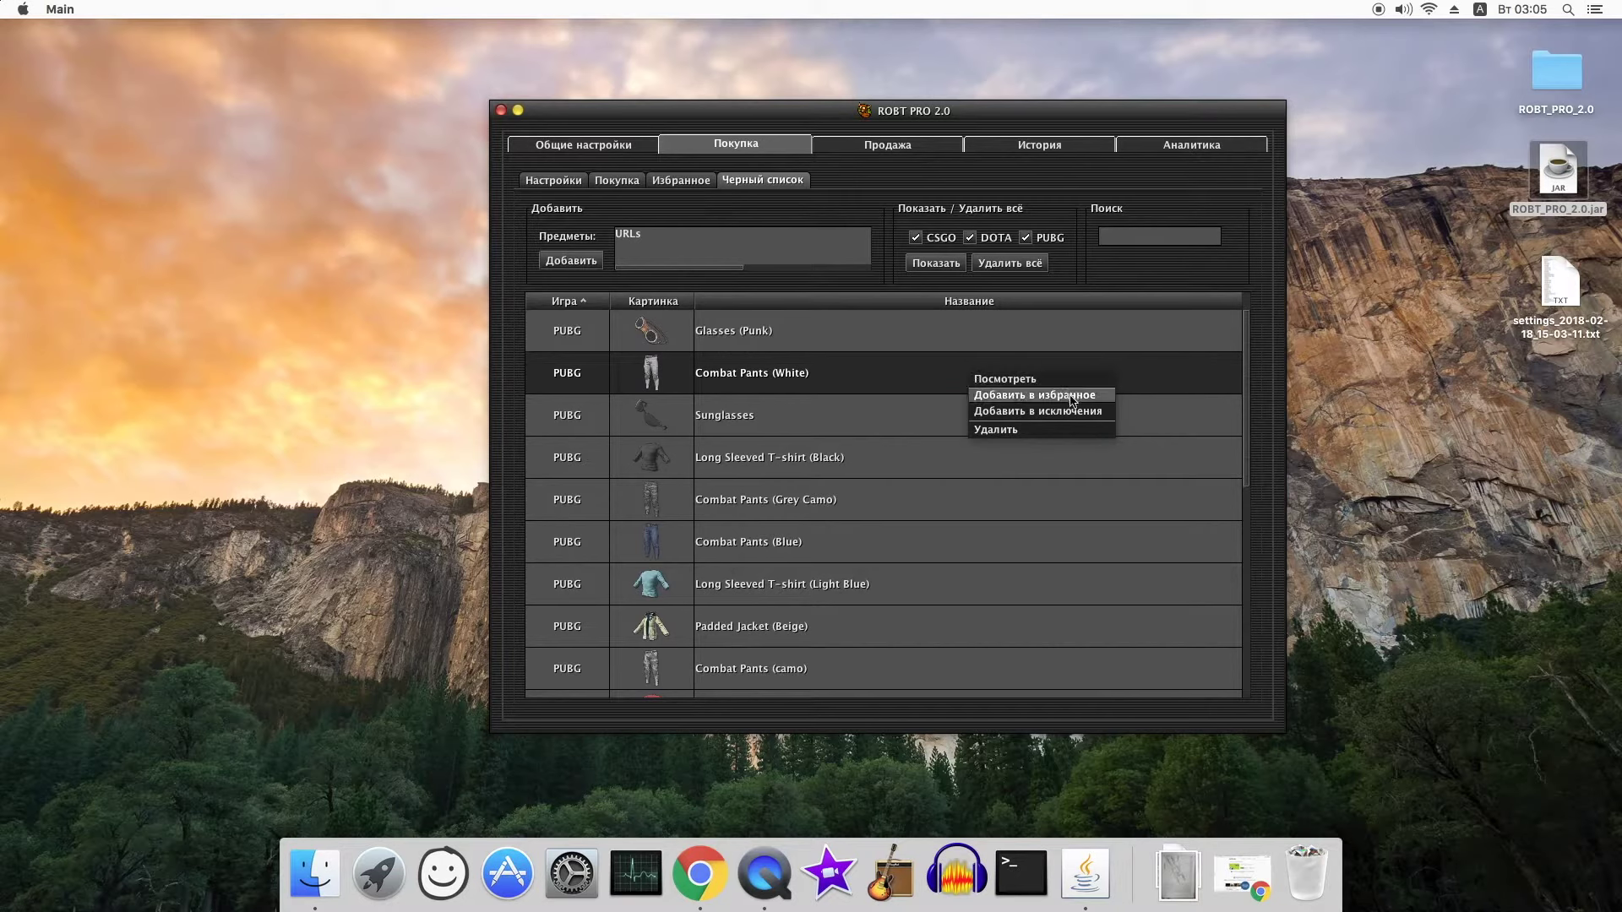
left_click(866, 382)
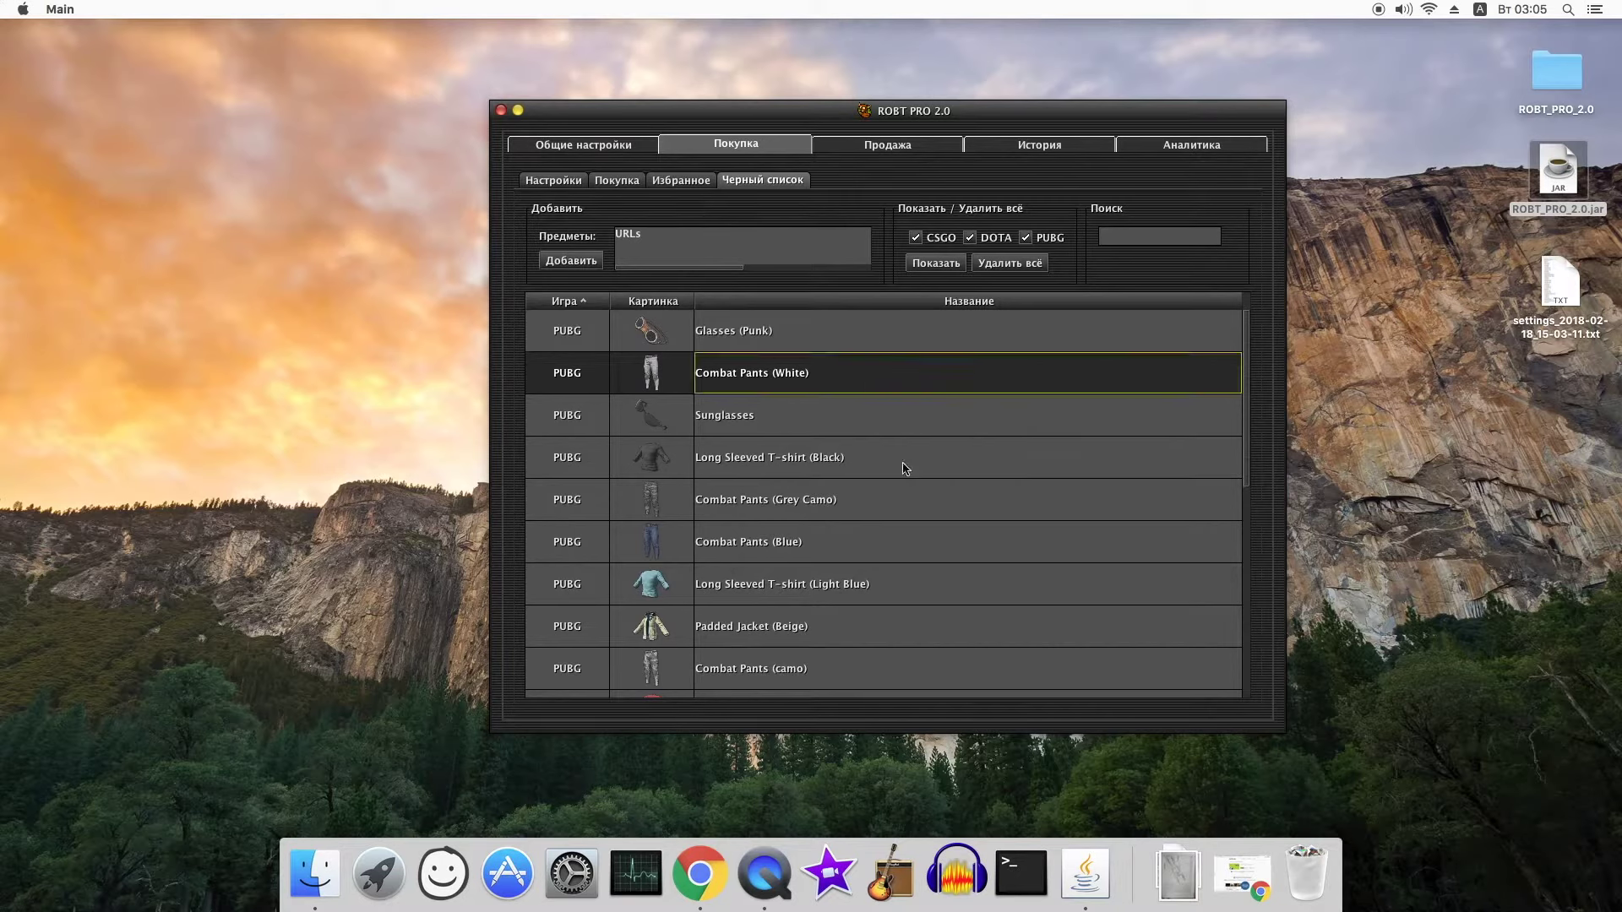
left_click(950, 621, "shift")
right_click(961, 478)
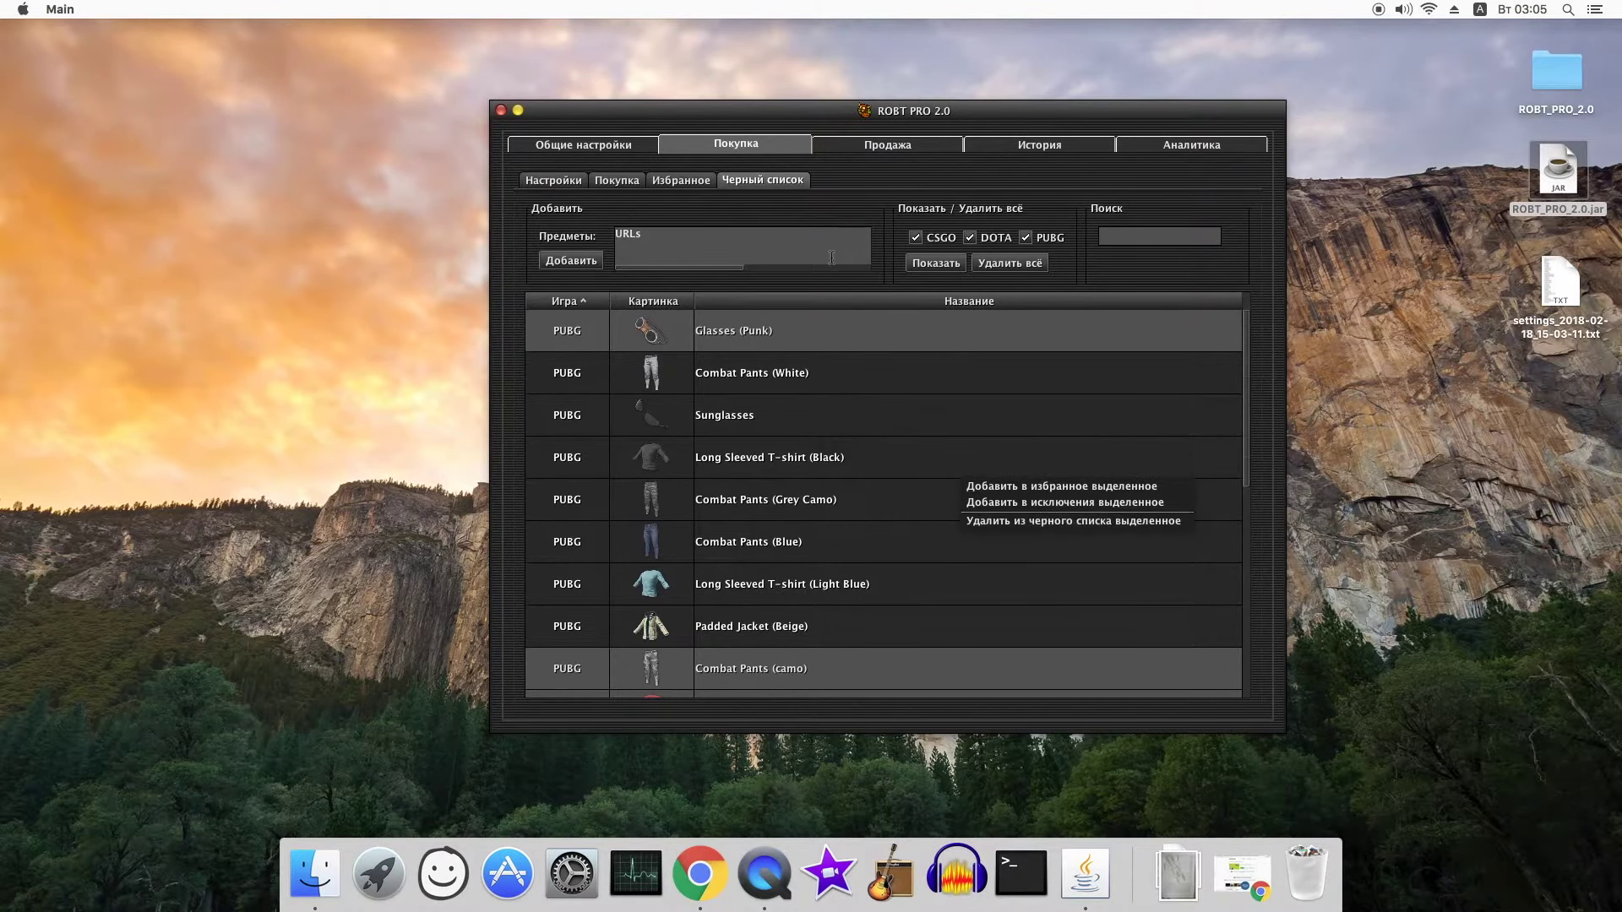
- Load the sale orders for CSGO, DOTA and PUBG in the sales section and sort them by game in ascending order
left_click(855, 149)
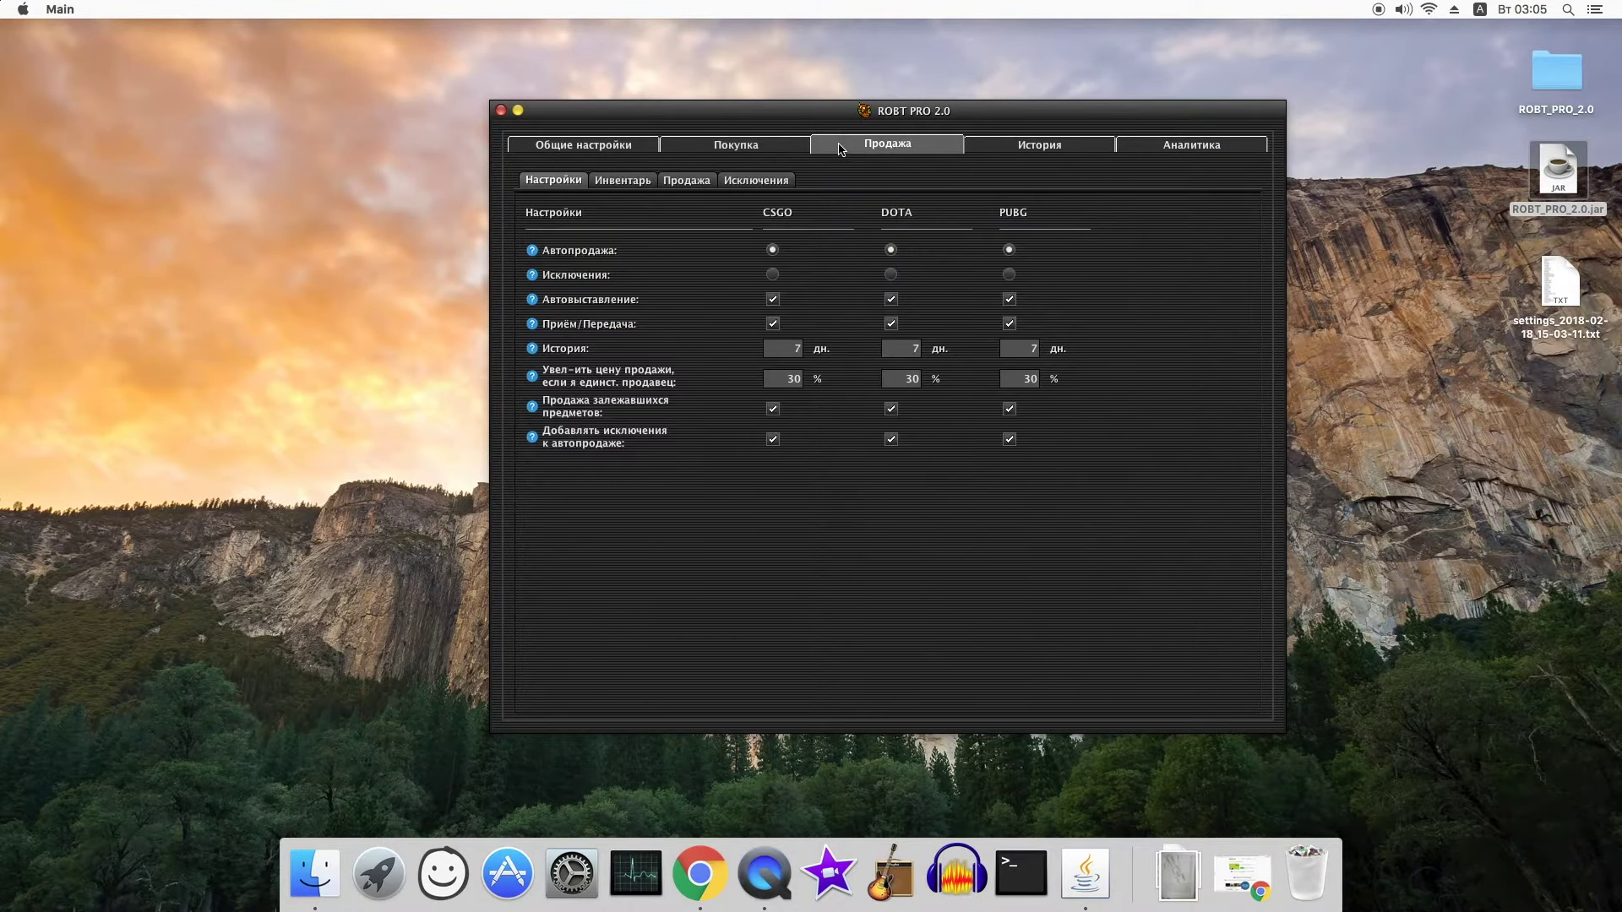
left_click(637, 186)
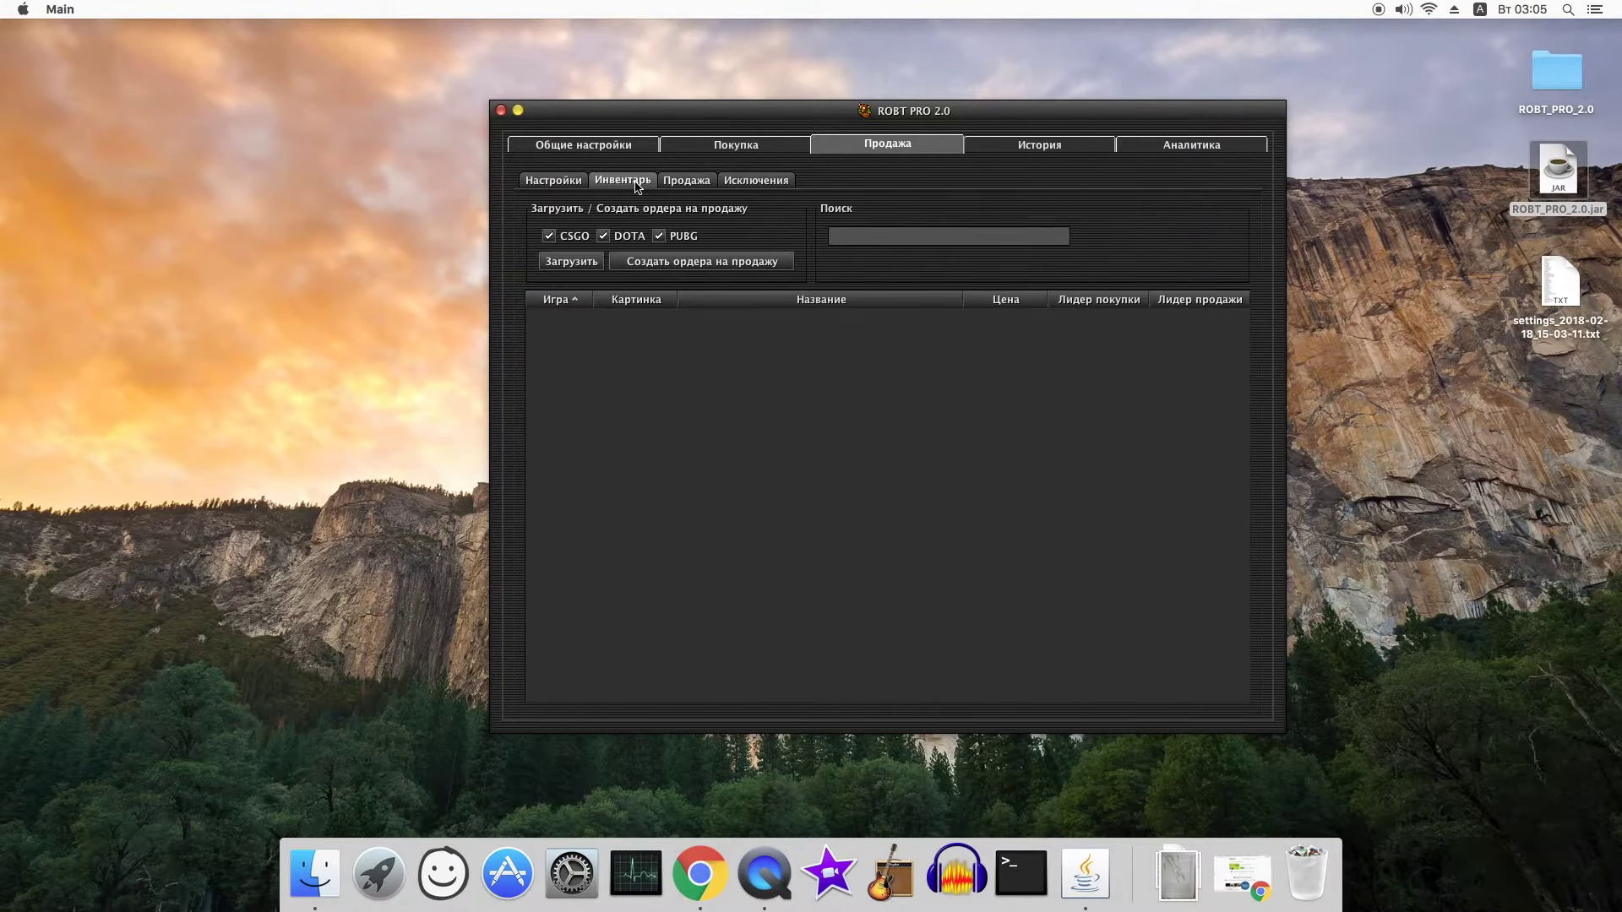
left_click(677, 183)
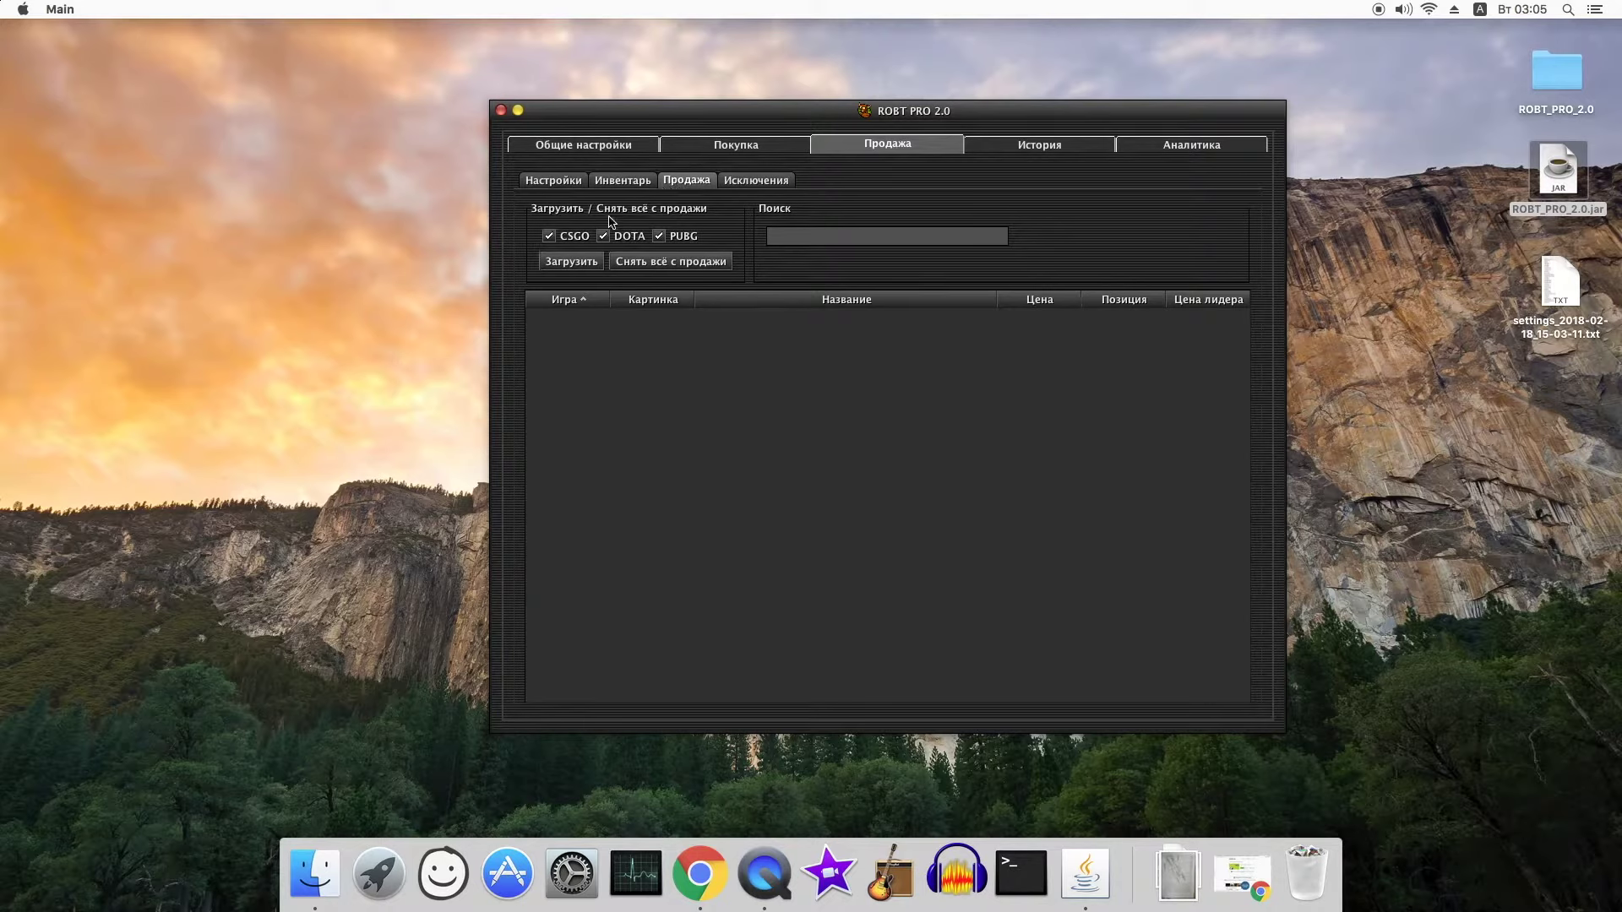
left_click(659, 237)
left_click(659, 237)
left_click(571, 262)
left_click(582, 300)
left_click(583, 300)
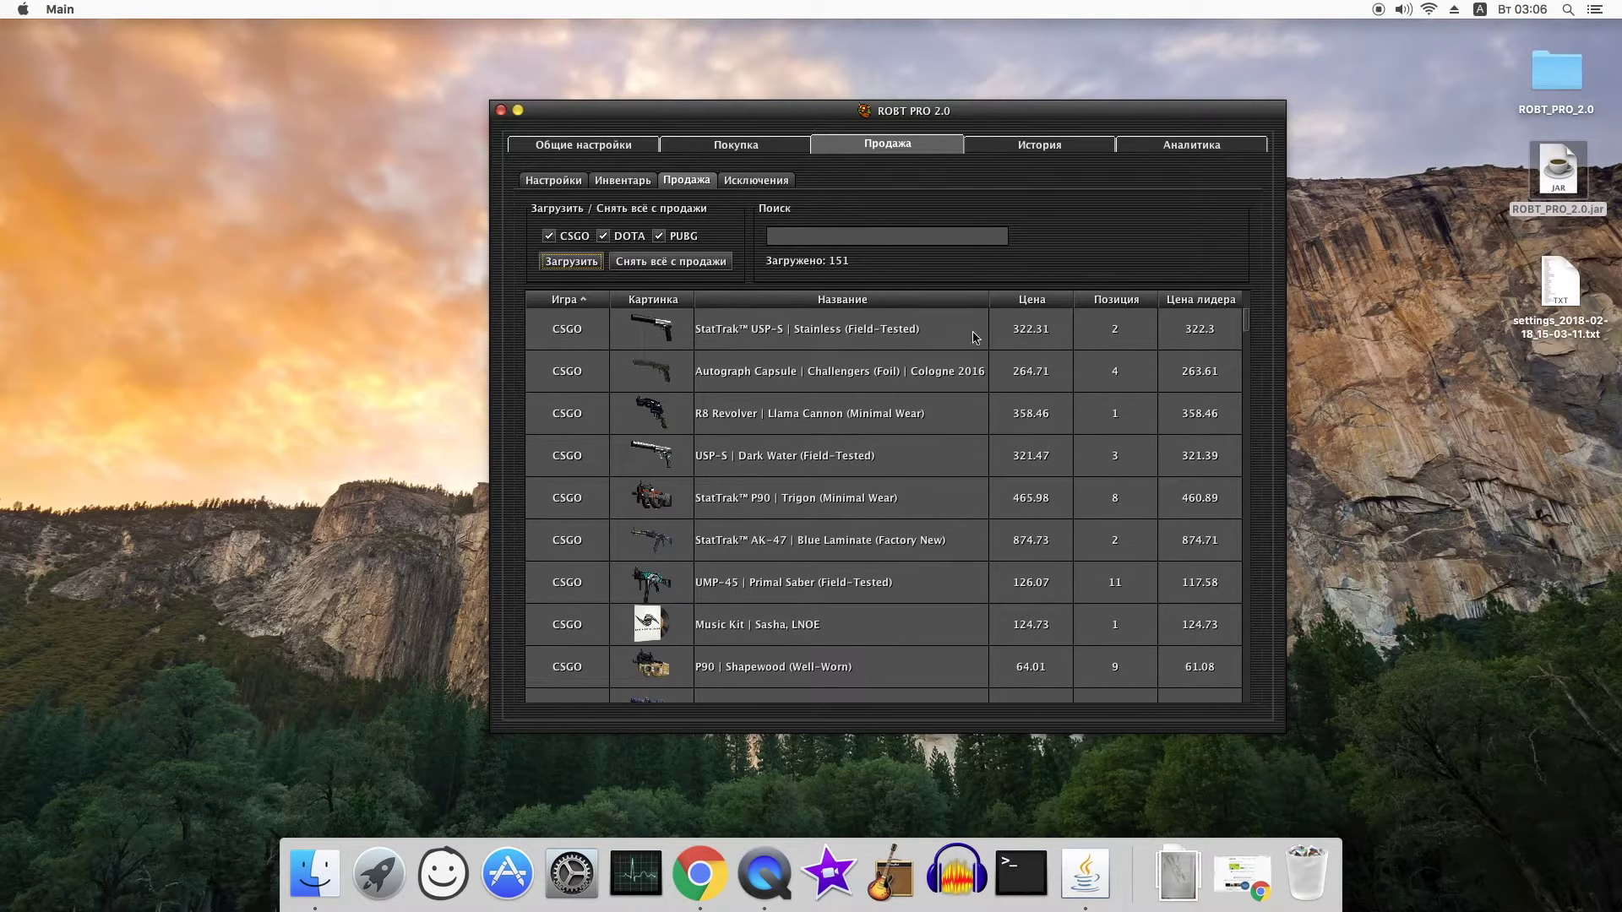
- Open the price of the StatTrak USP-S | Stainless sale order for editing and decline the order update
double_click(1018, 338)
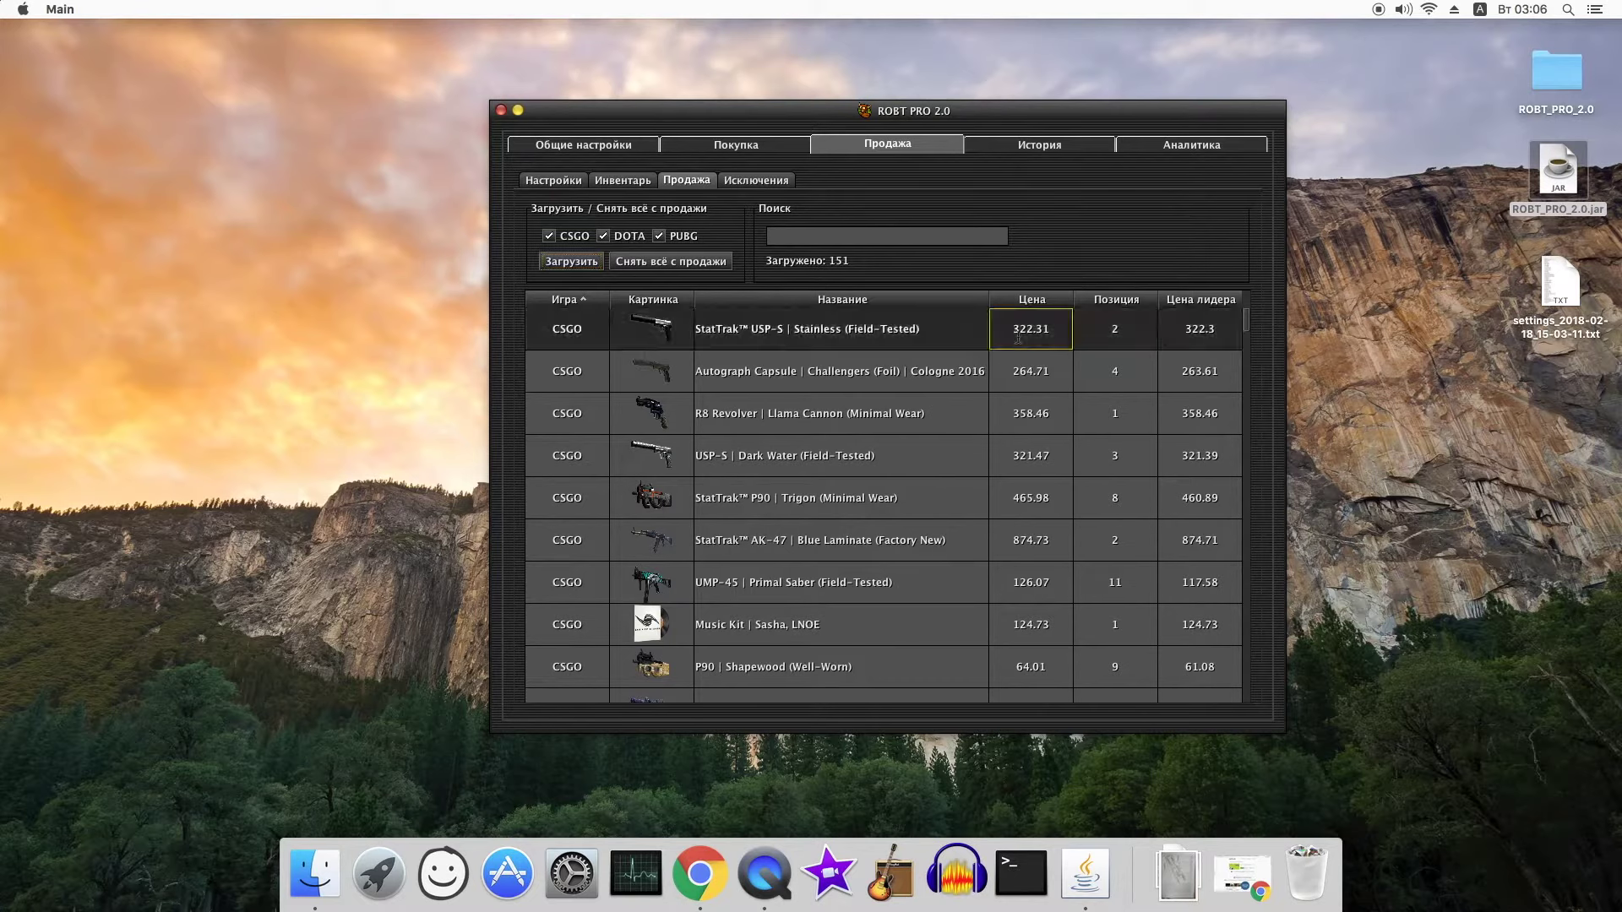
left_click(948, 368)
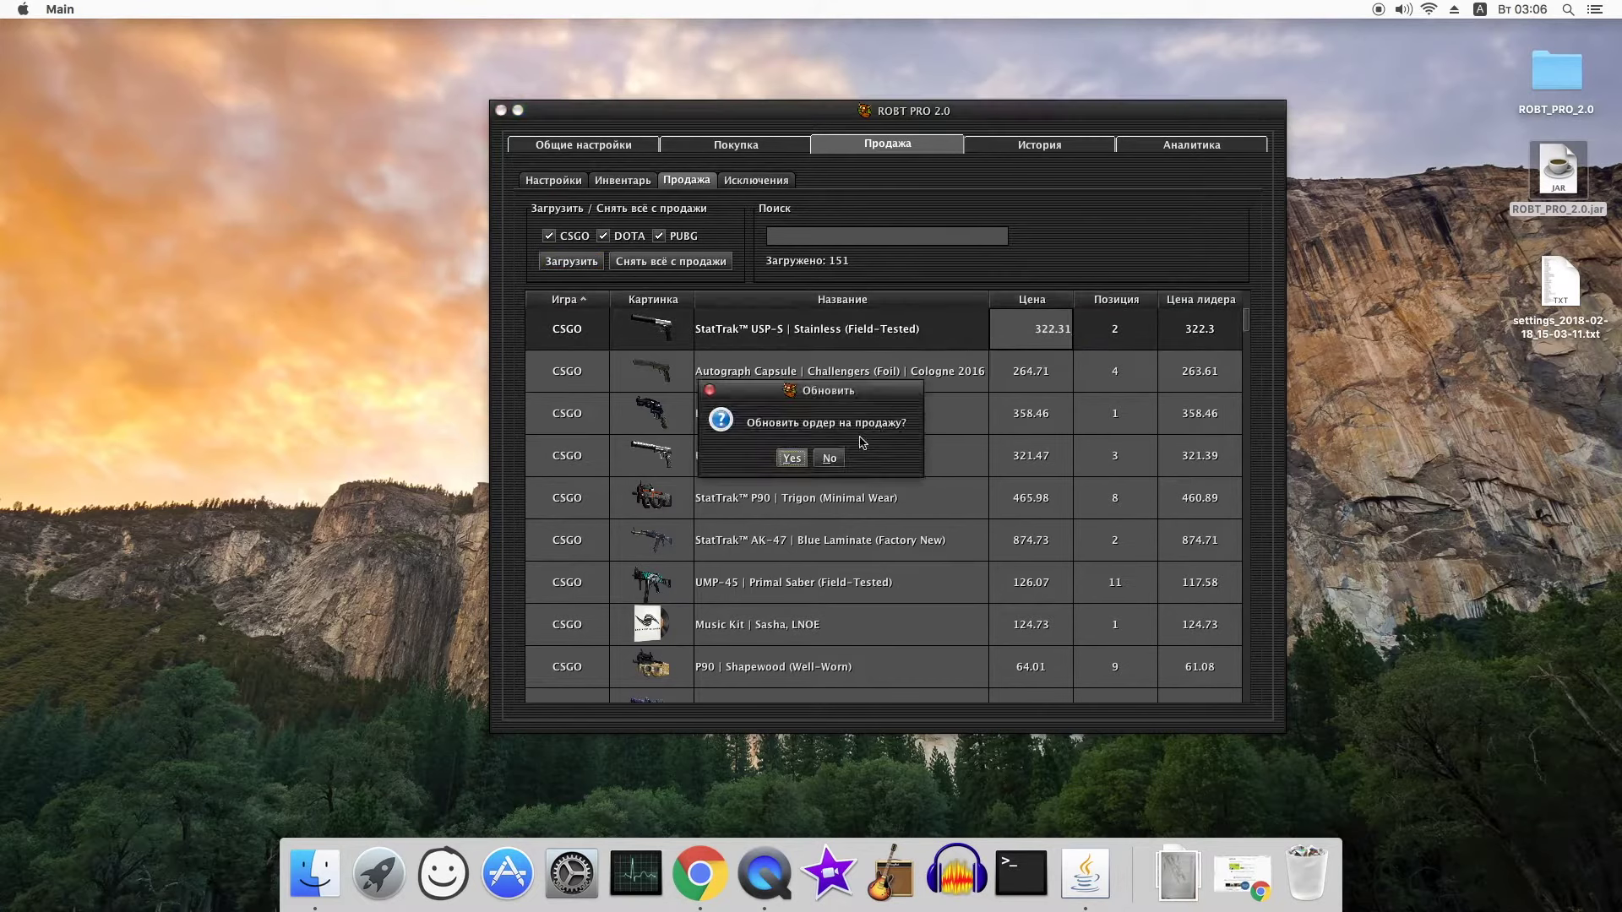
left_click(829, 461)
- Examine the actions for the Autograph Capsule sale order and for the selected orders through StatTrak P90 | Trigon
right_click(864, 373)
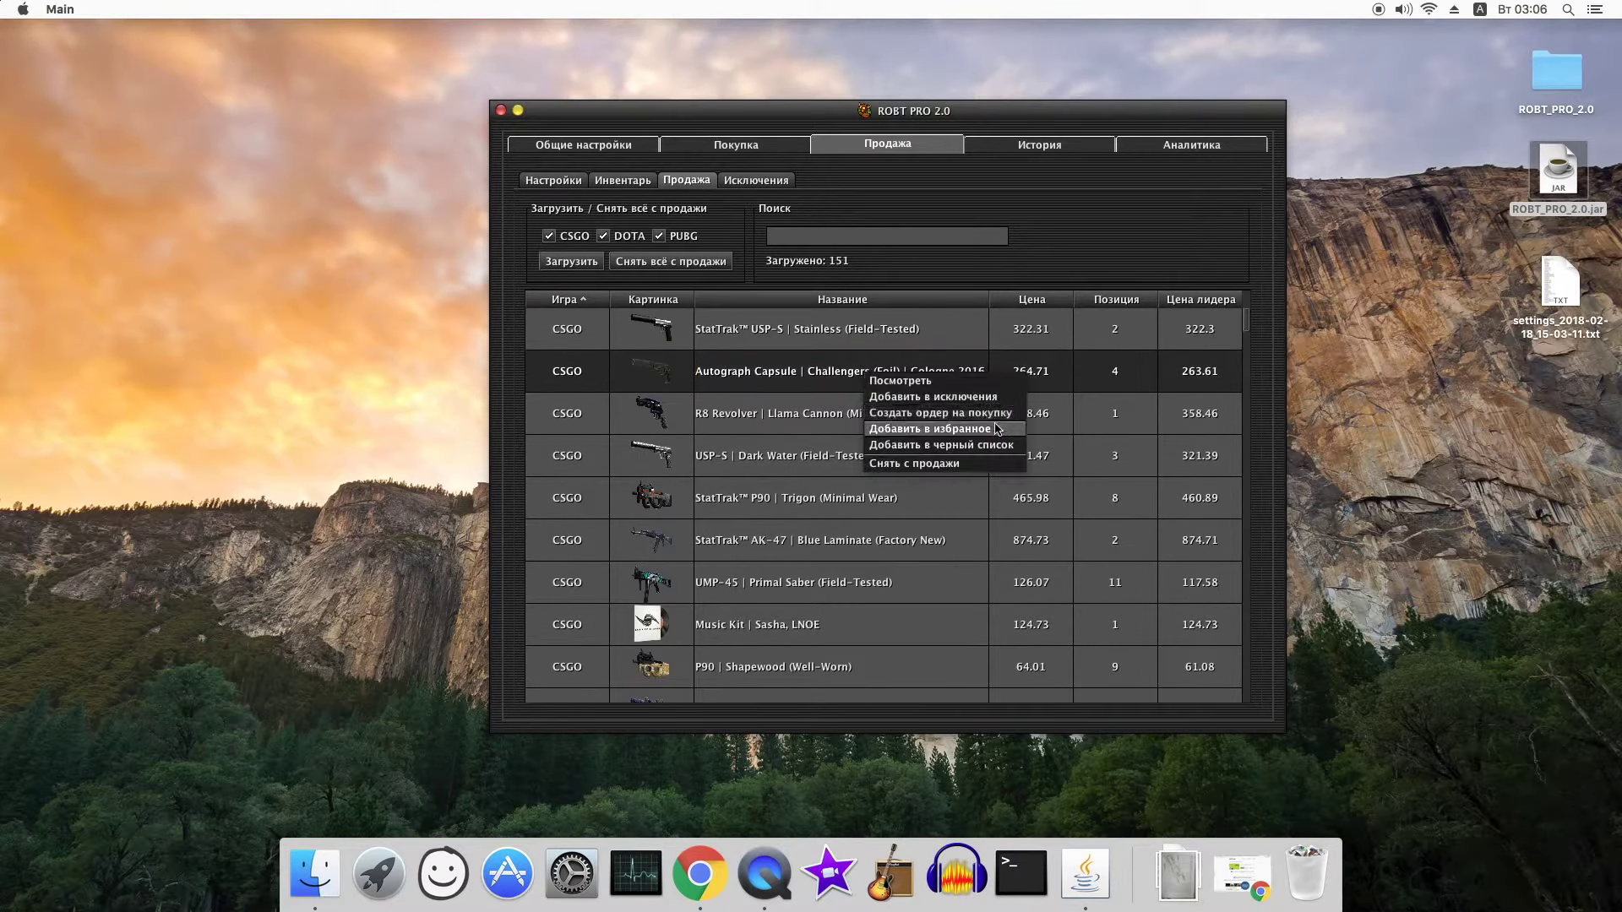
left_click(837, 365)
left_click(887, 499, "shift")
right_click(941, 424)
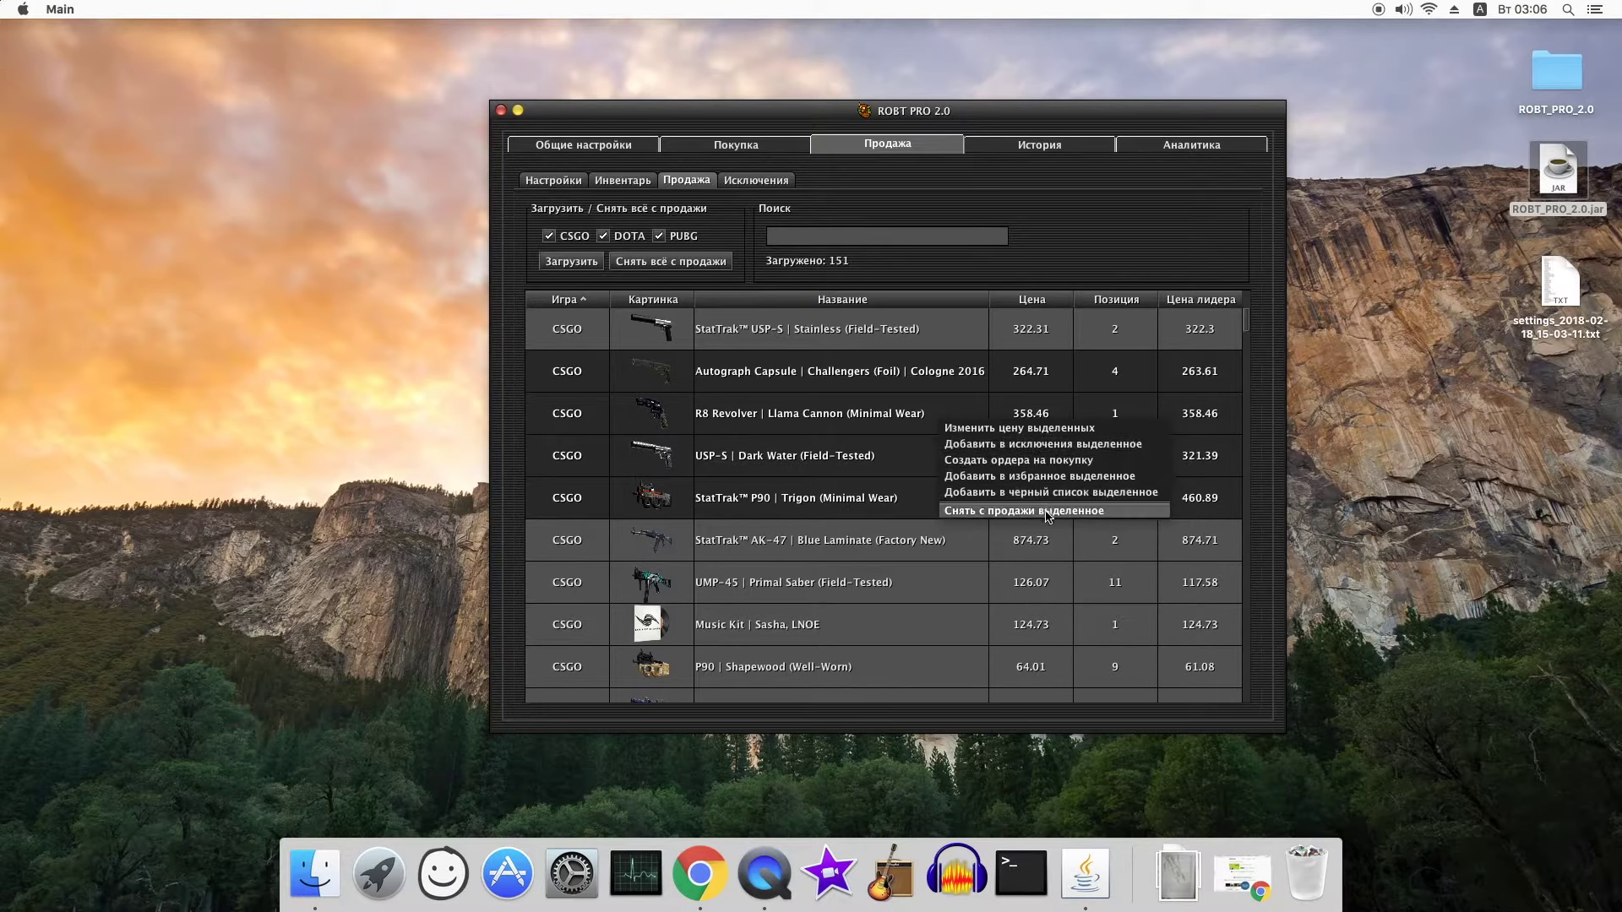
left_click(879, 440)
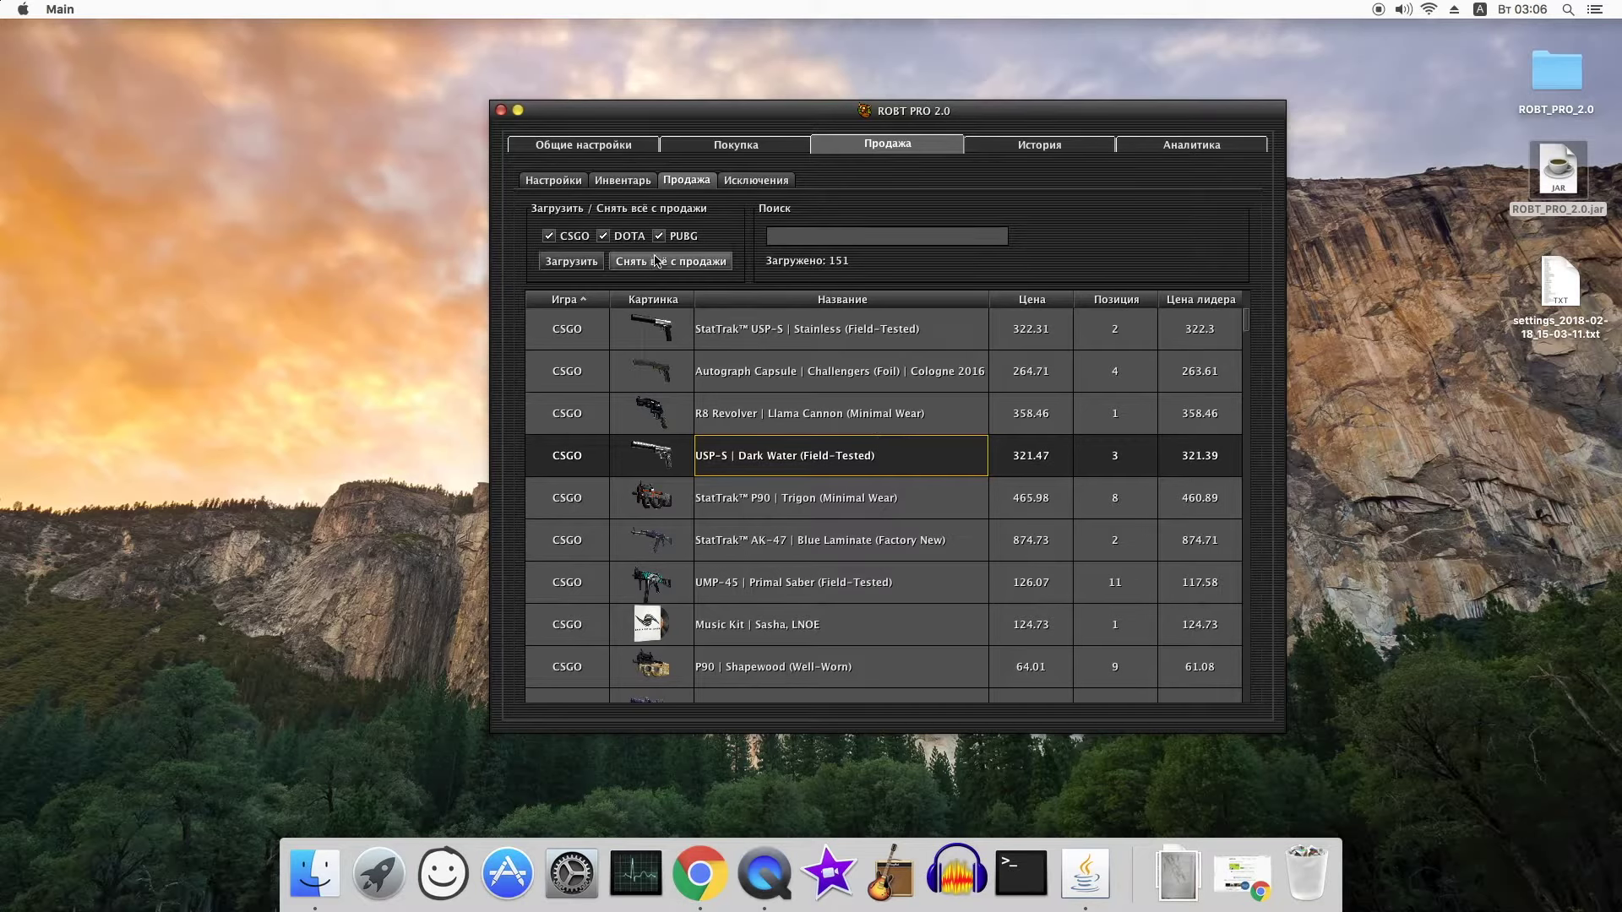
- Exclude CSGO and DOTA from the game selection and withdraw all PUBG items from sale
left_click(615, 237)
left_click(573, 238)
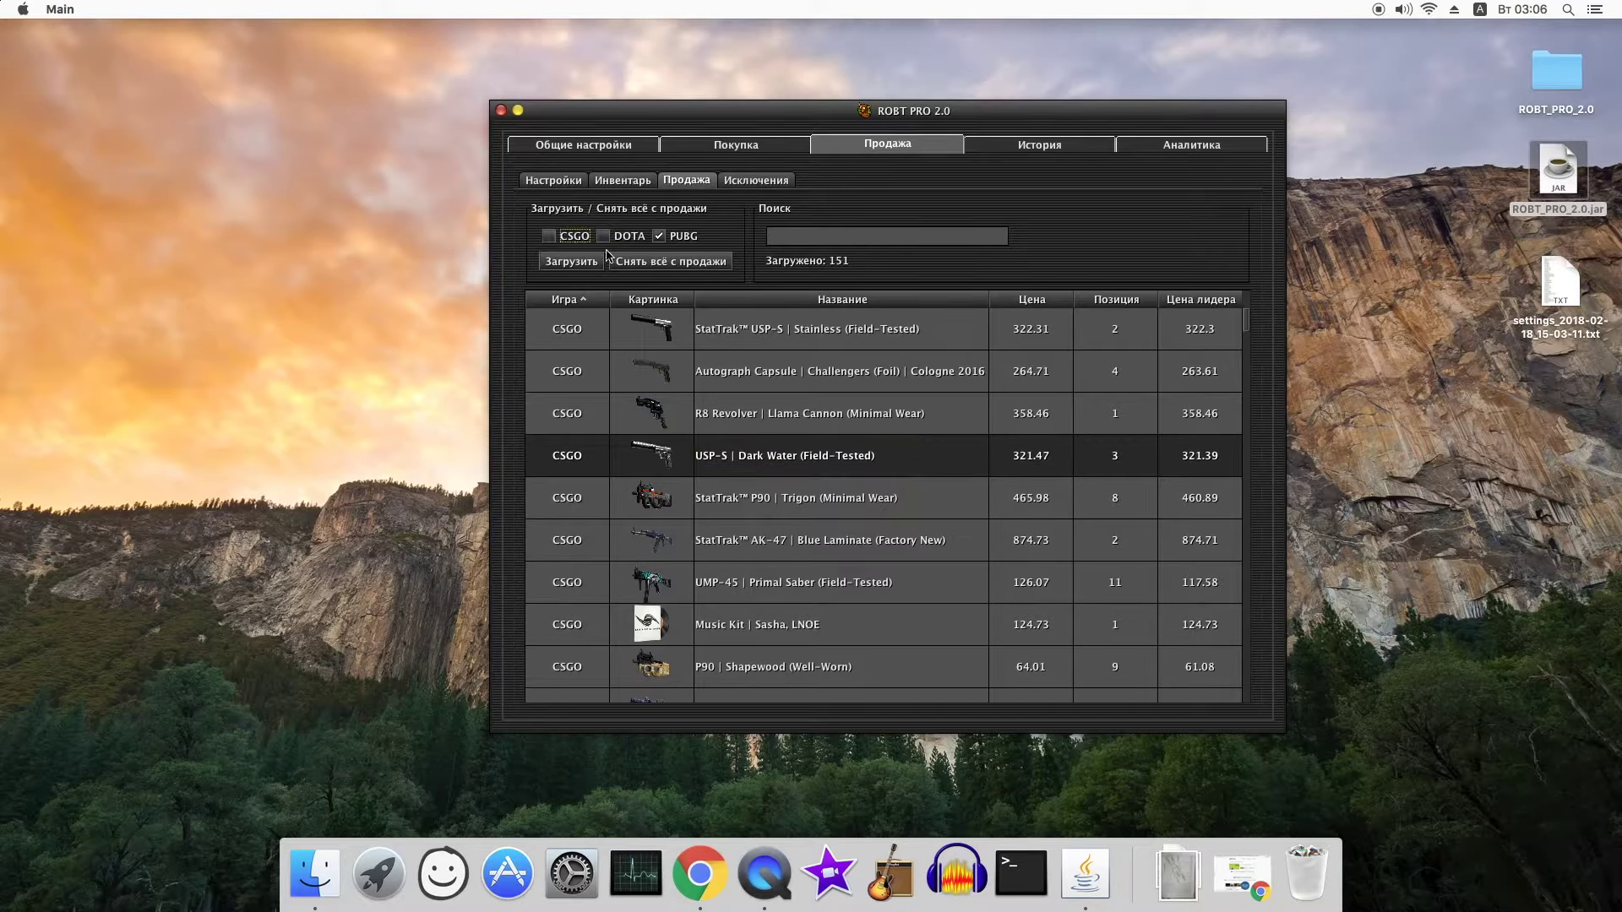
left_click(690, 267)
left_click(800, 459)
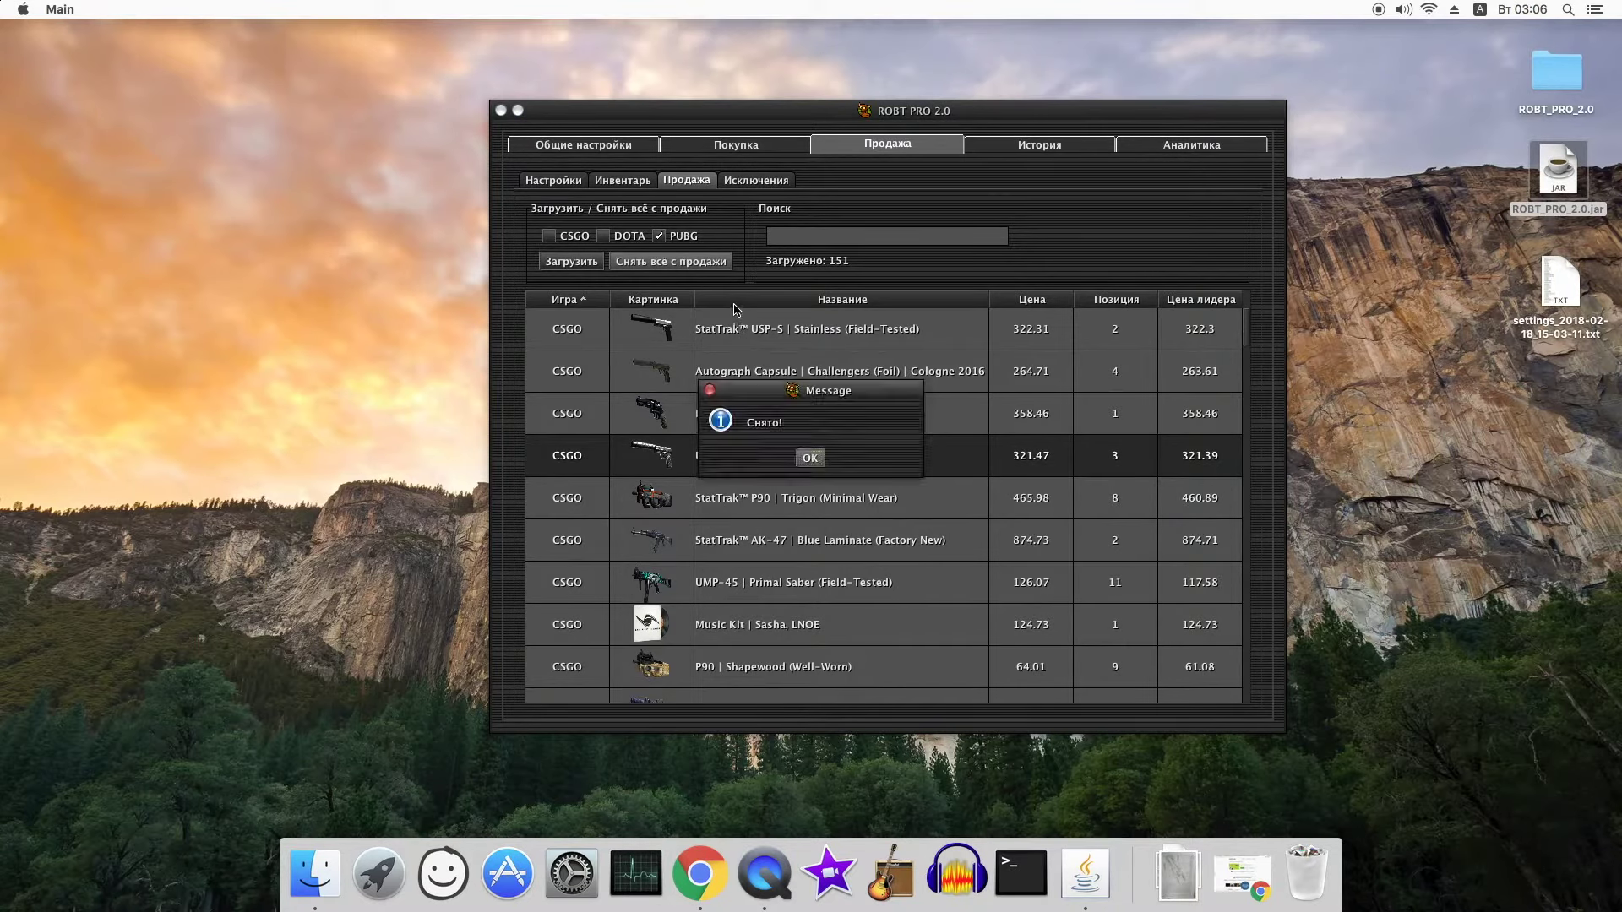
left_click(811, 458)
- Load the inventory for PUBG only, leaving out CSGO and DOTA
left_click(623, 180)
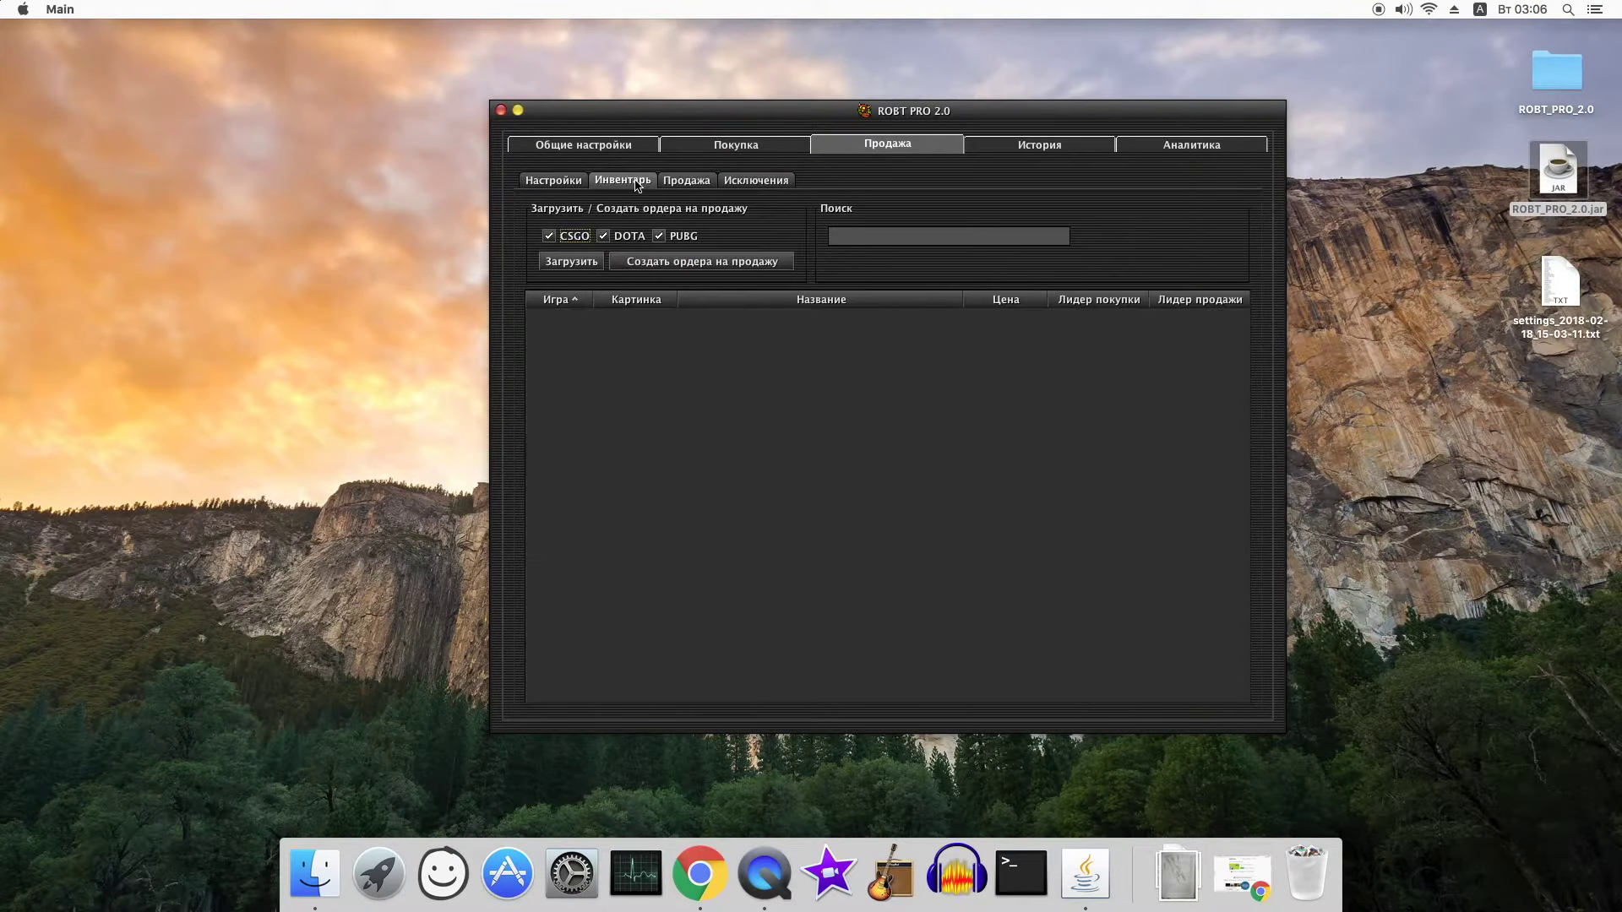
left_click(621, 237)
left_click(549, 235)
left_click(578, 264)
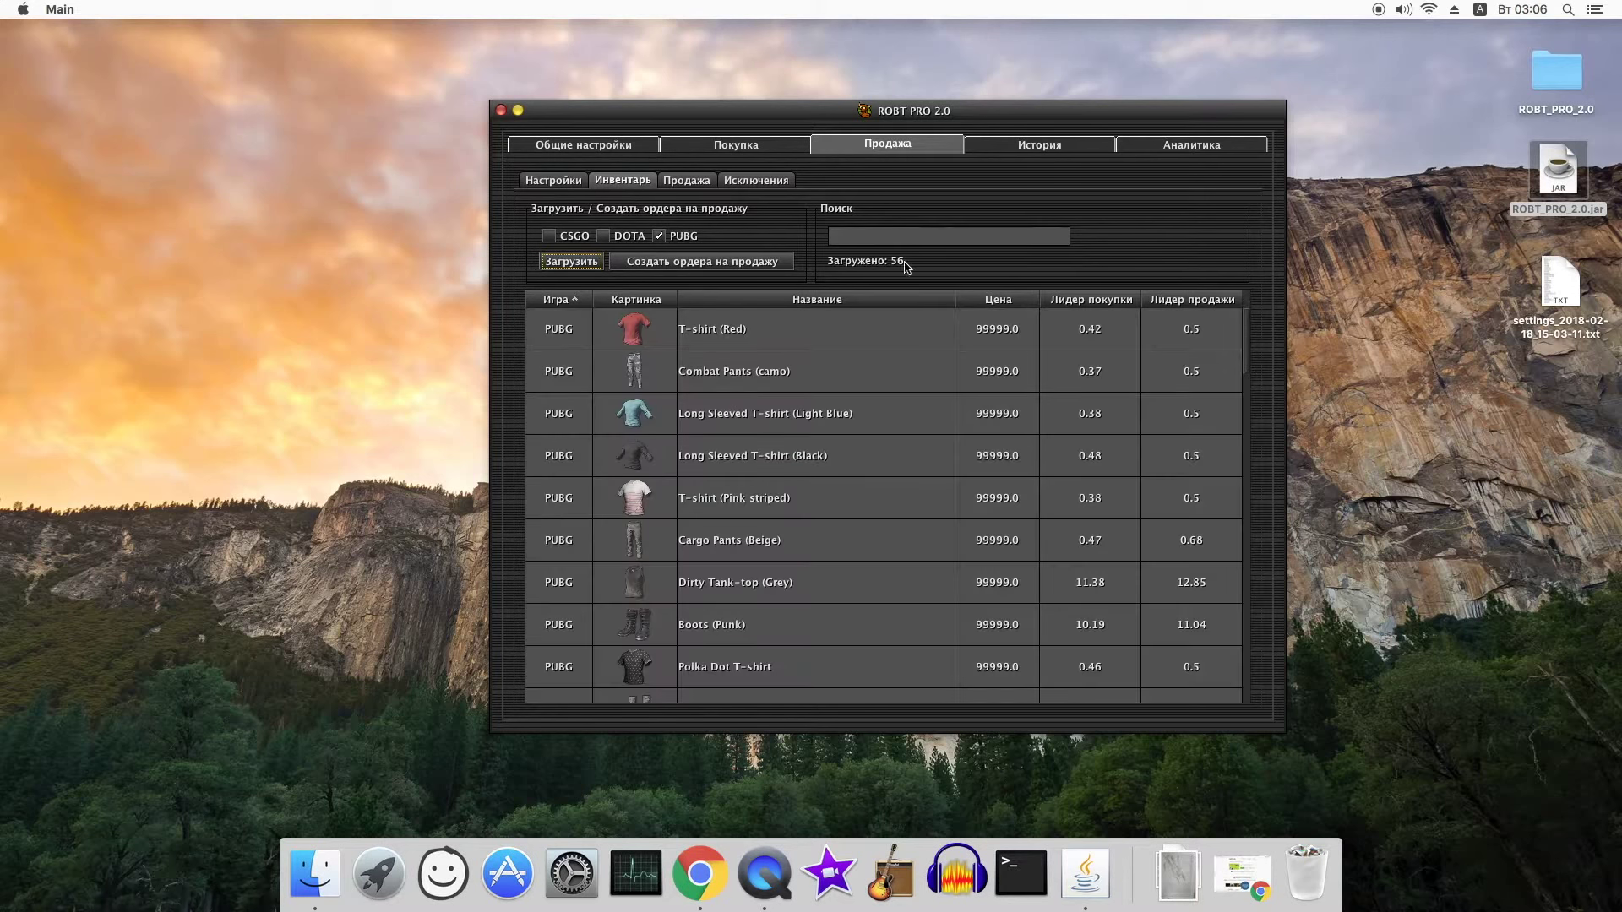
- Open the price of the T-shirt (Red) inventory item for editing and decline the price update
double_click(1006, 331)
key("Return")
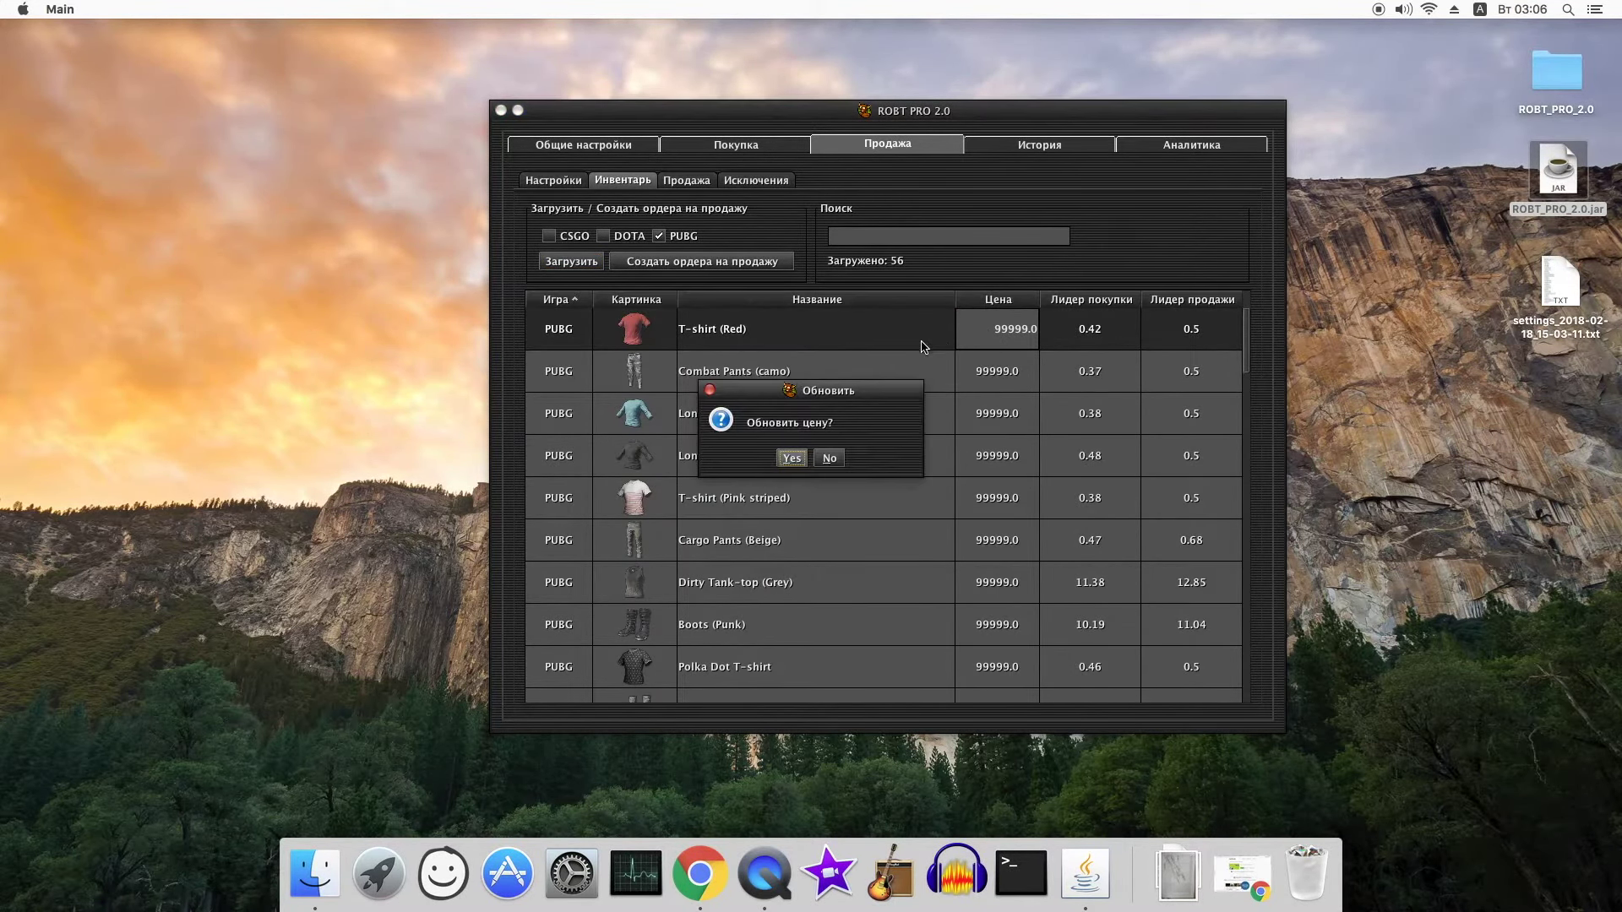
left_click(832, 463)
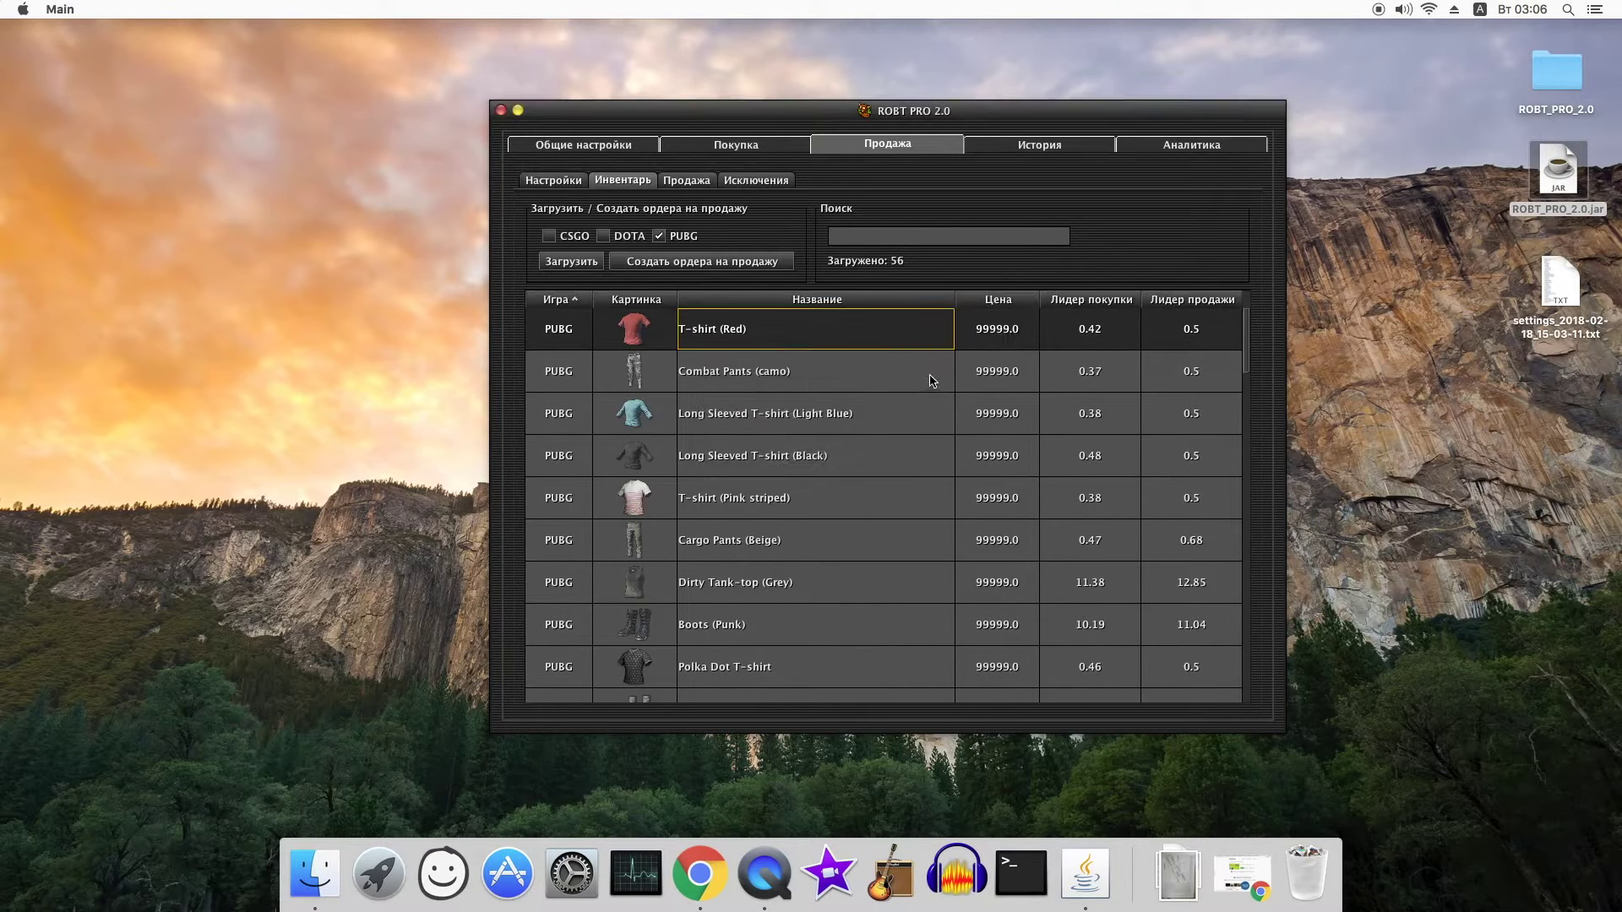
- Examine the actions for the T-shirt (Red) inventory item and for the selected items from Combat Pants (camo) through T-shirt (Pink striped)
right_click(911, 345)
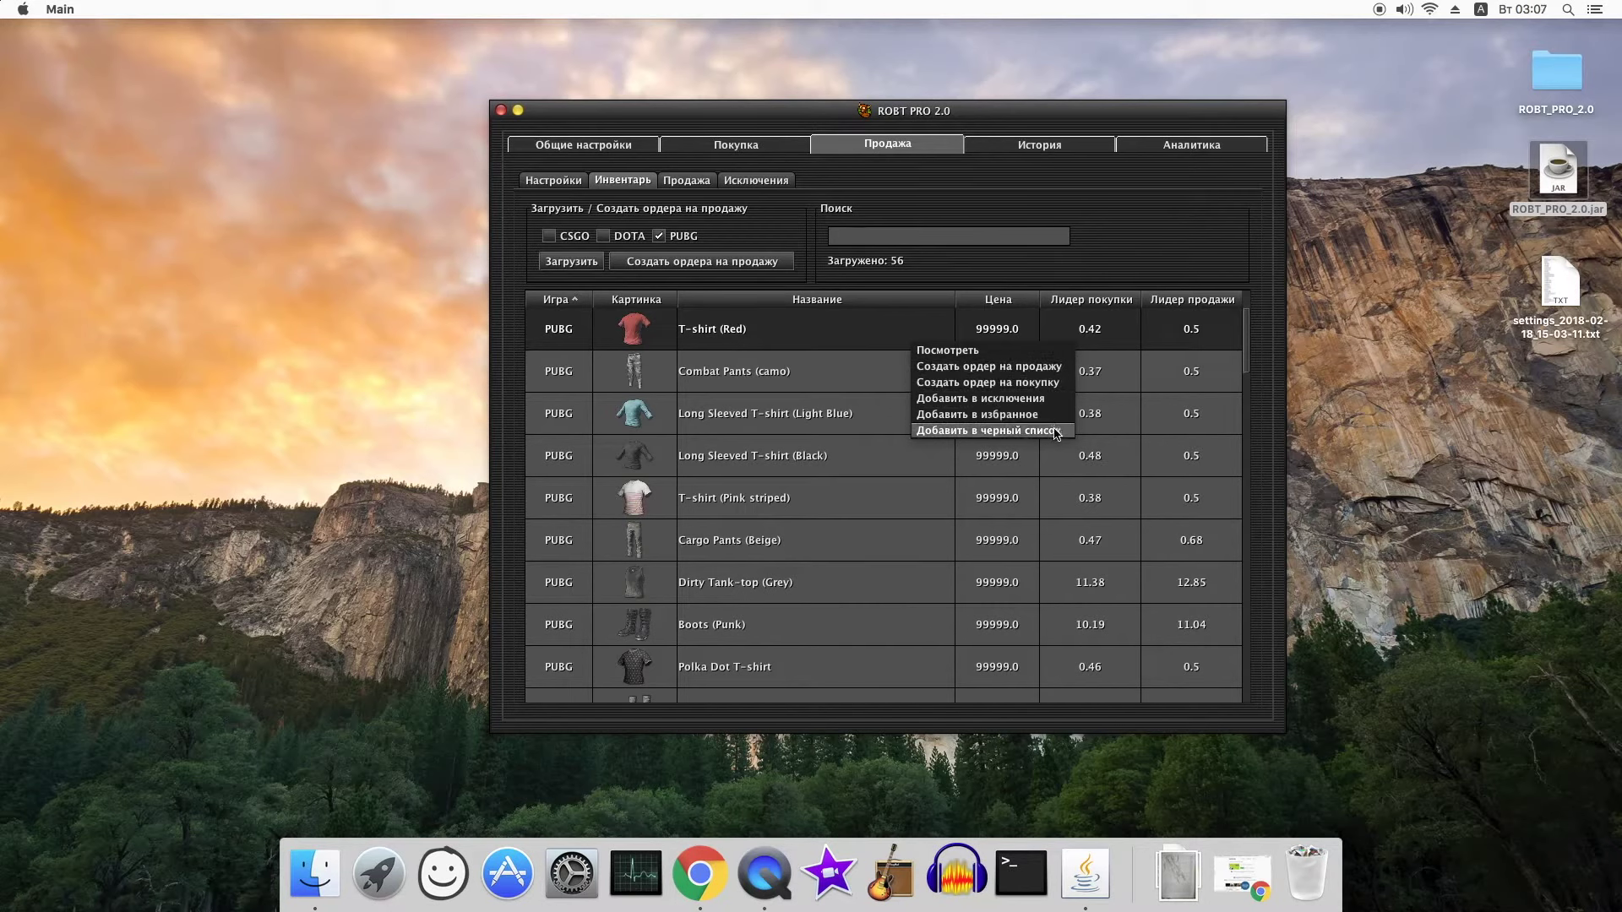
left_click(883, 389)
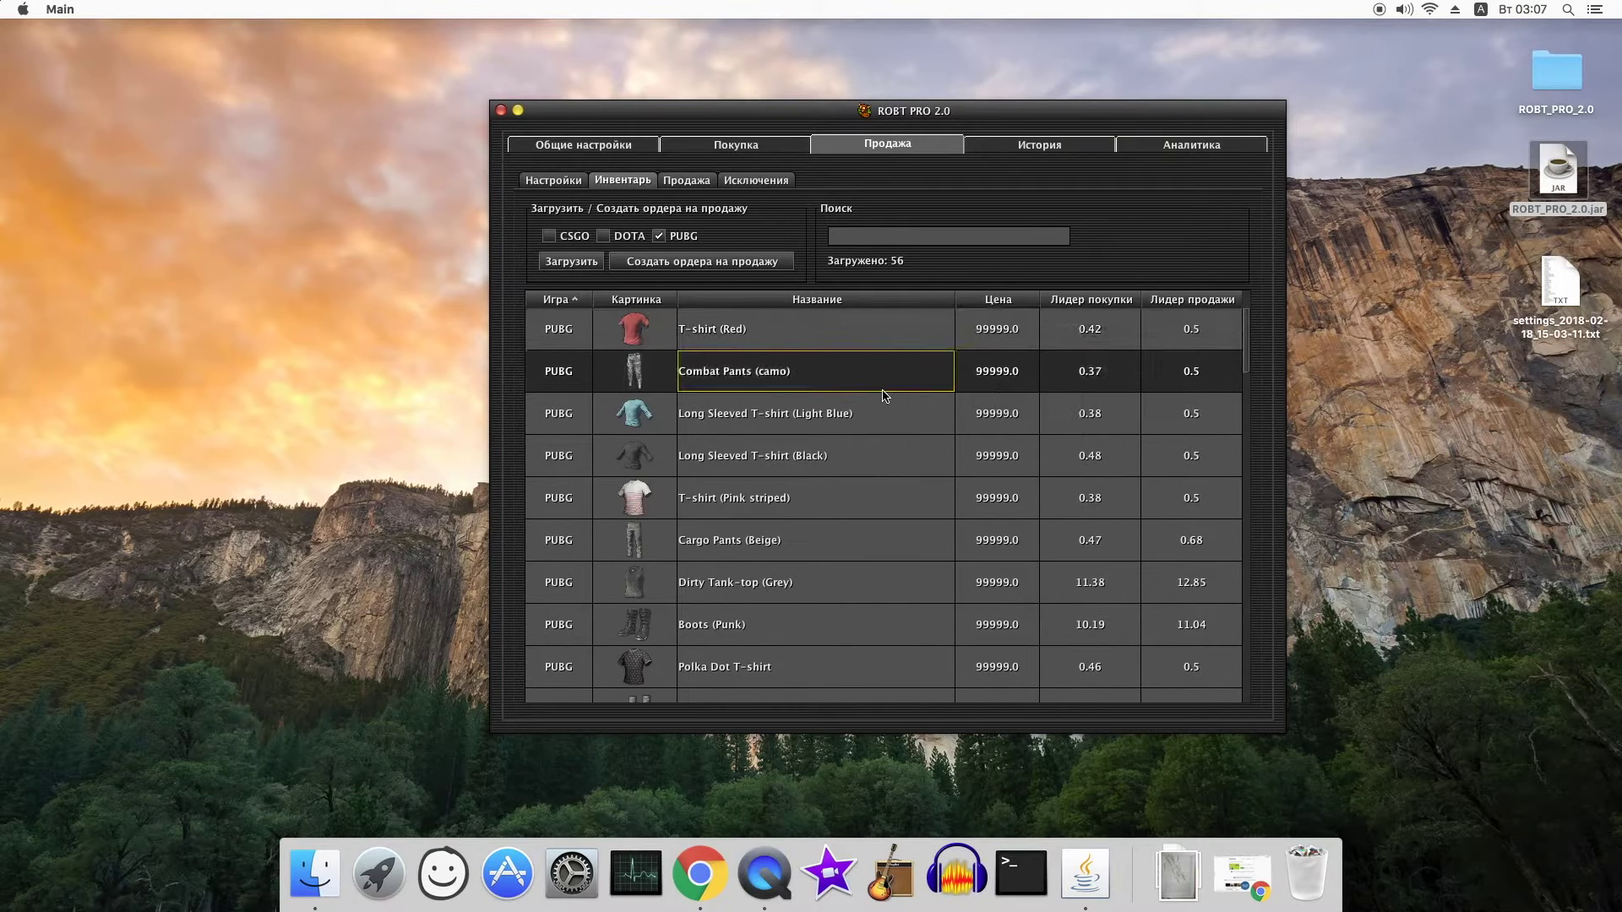
left_click(902, 487, "shift")
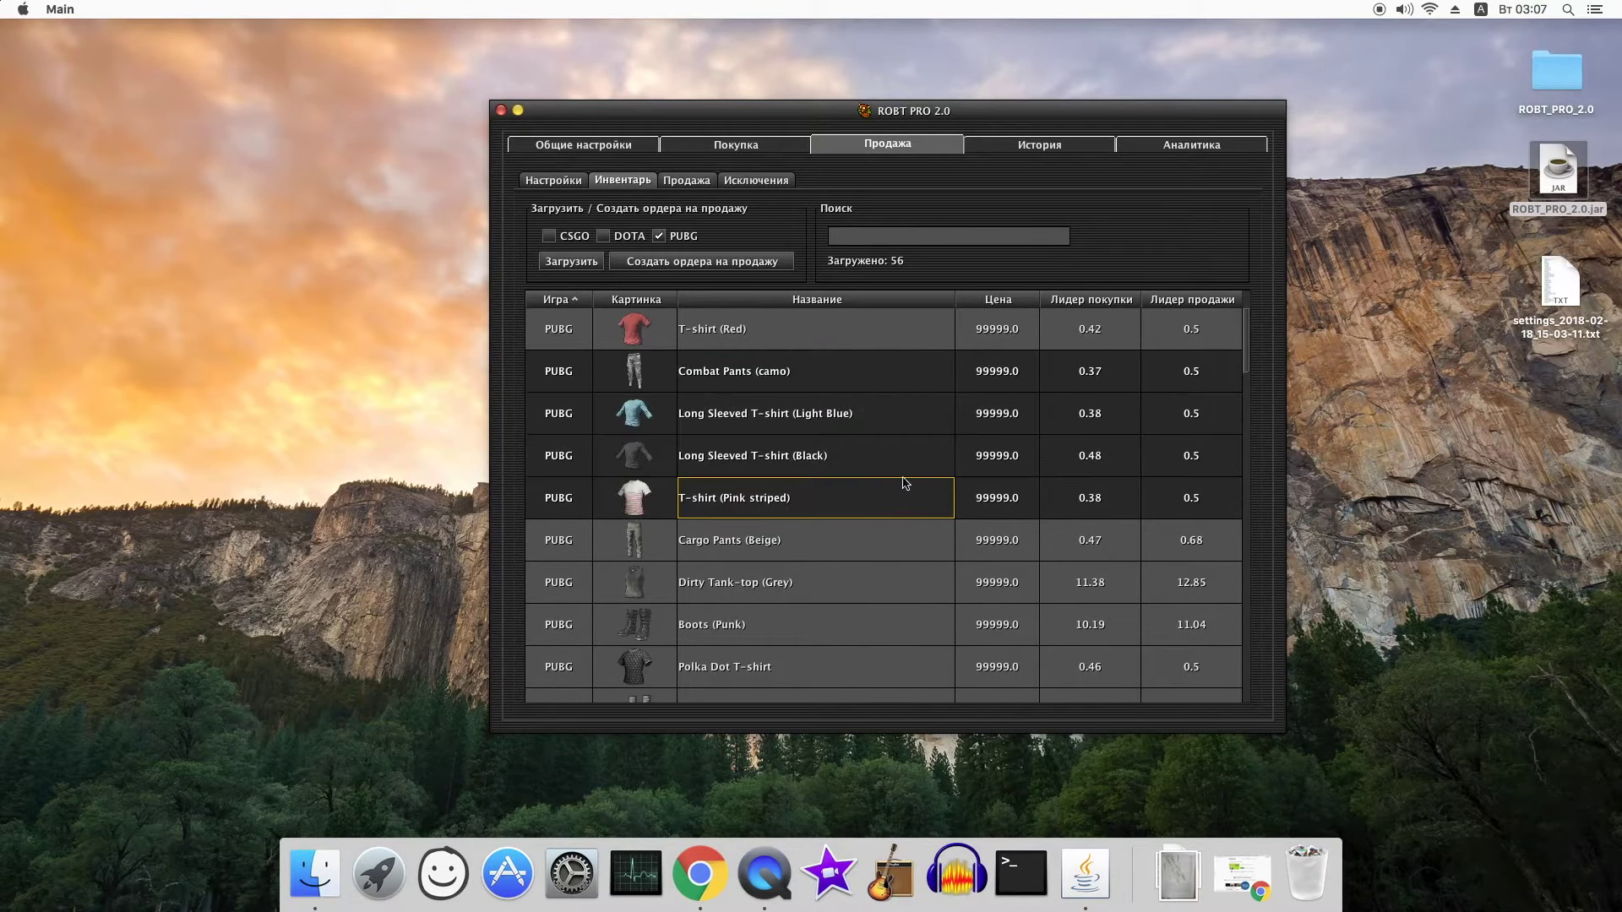
right_click(929, 420)
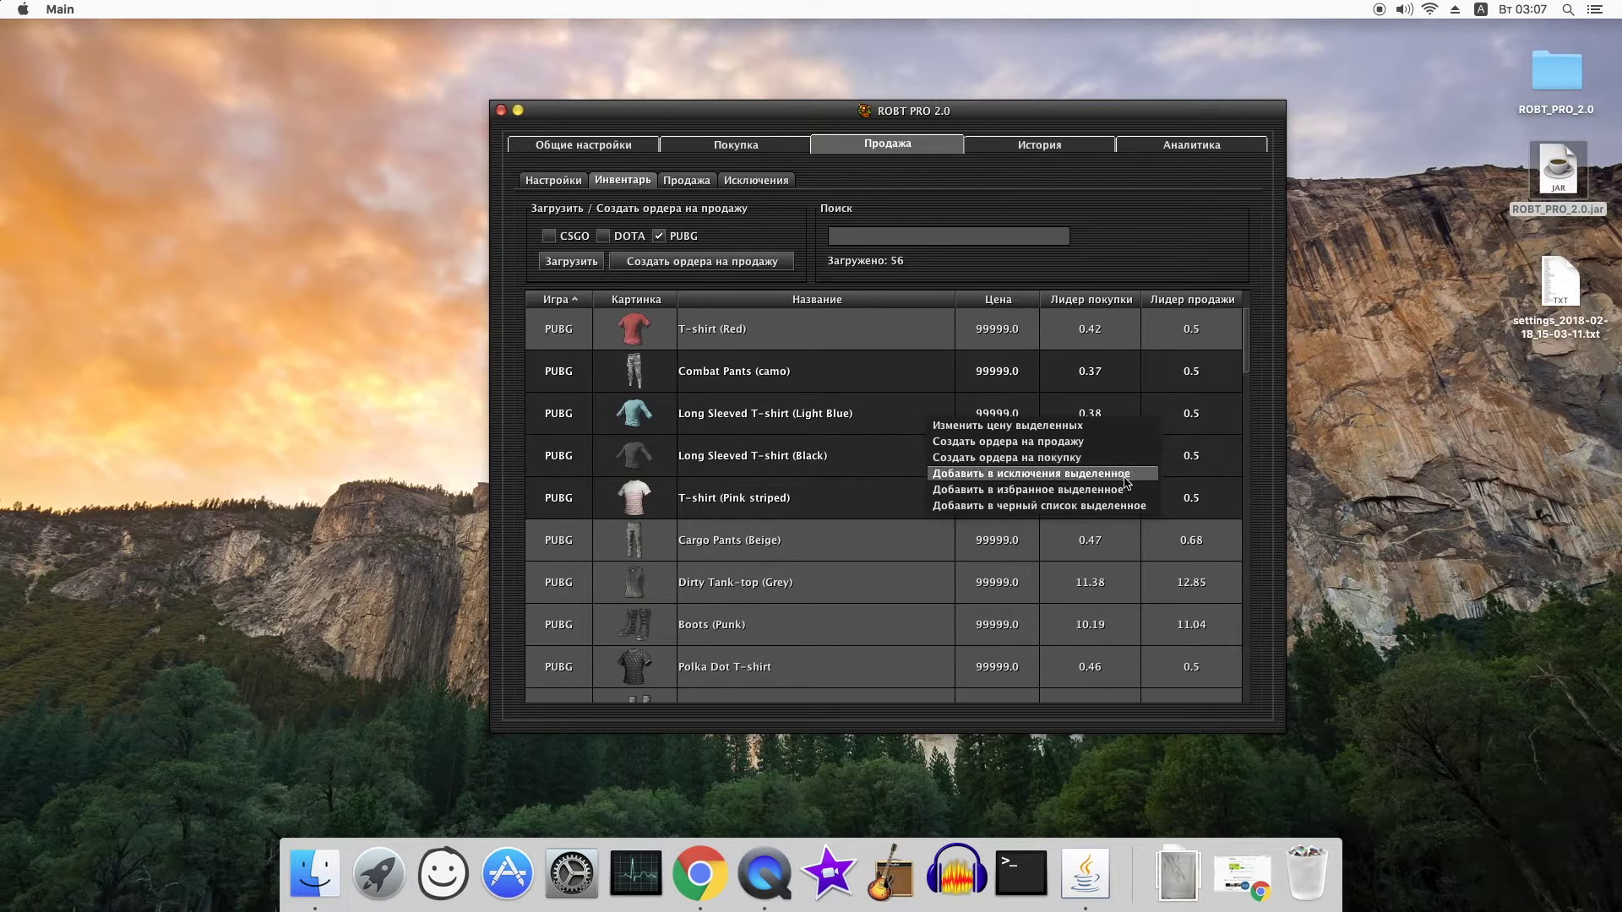
left_click(873, 389)
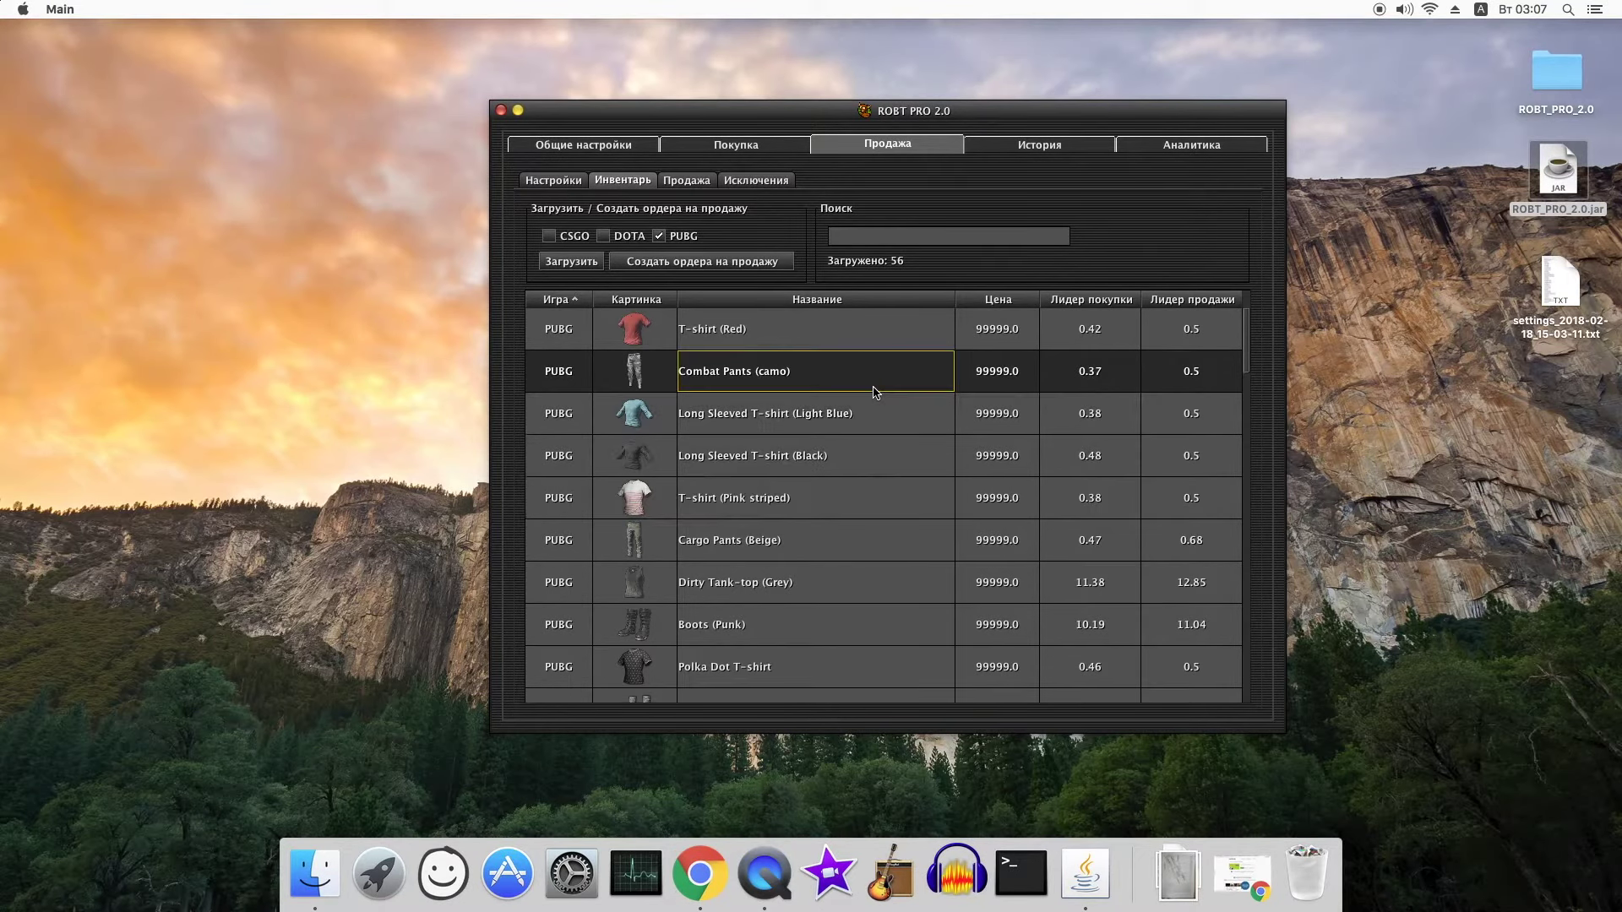
- Add the six sale orders from Autograph Capsule through UMP-45 | Primal Saber to the exceptions and show the exceptions list
left_click(699, 183)
left_click(887, 365)
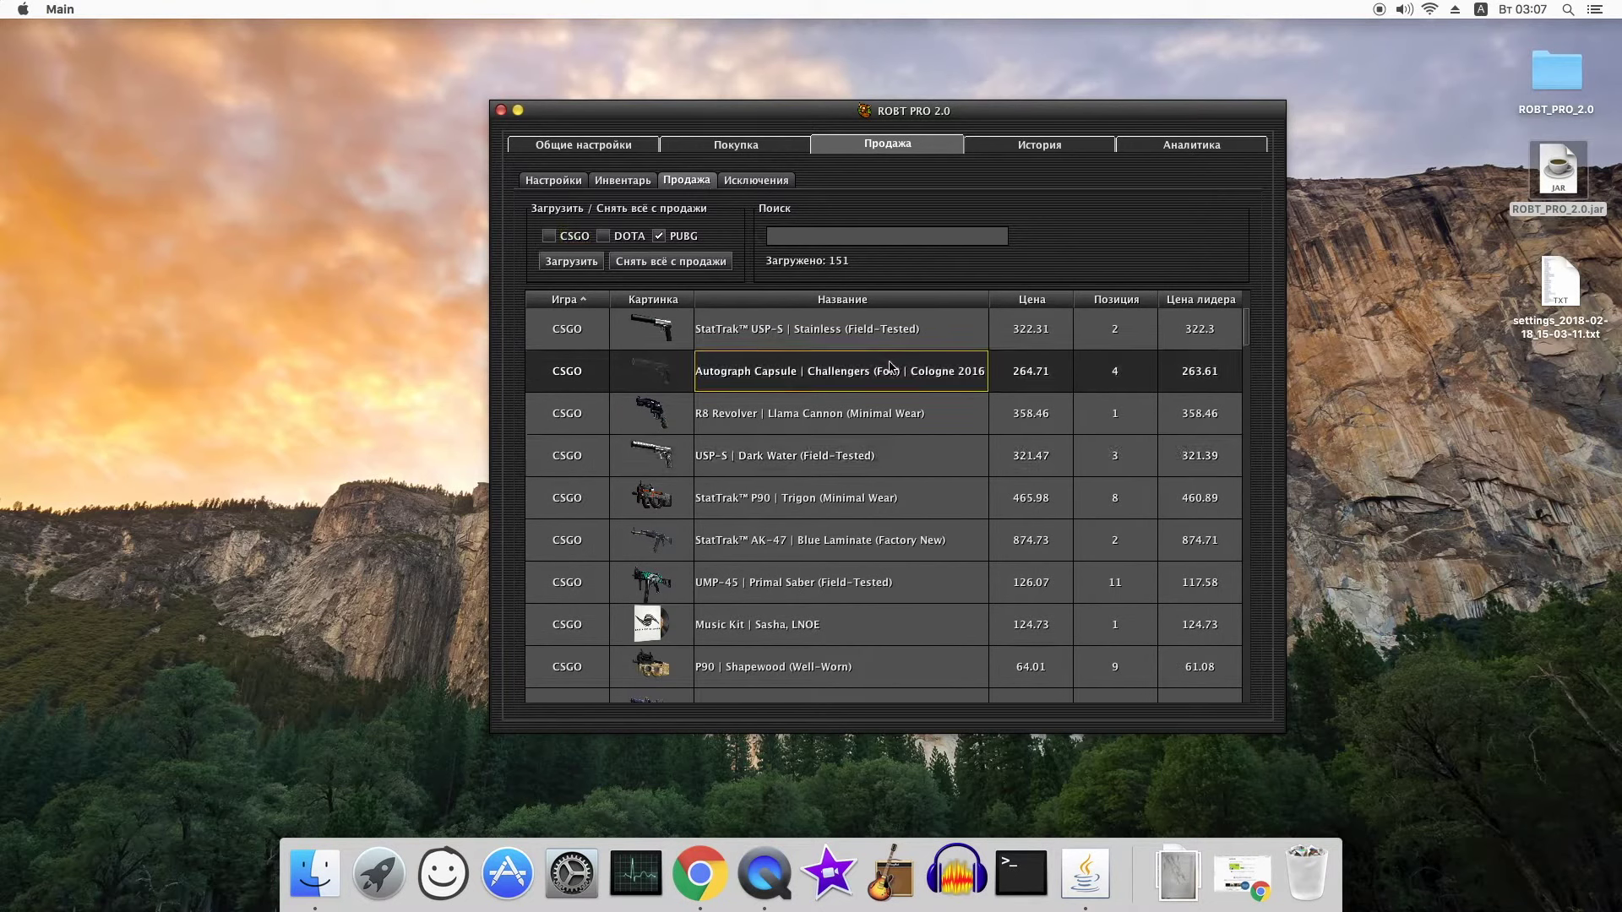
left_click(901, 596, "shift")
right_click(895, 493)
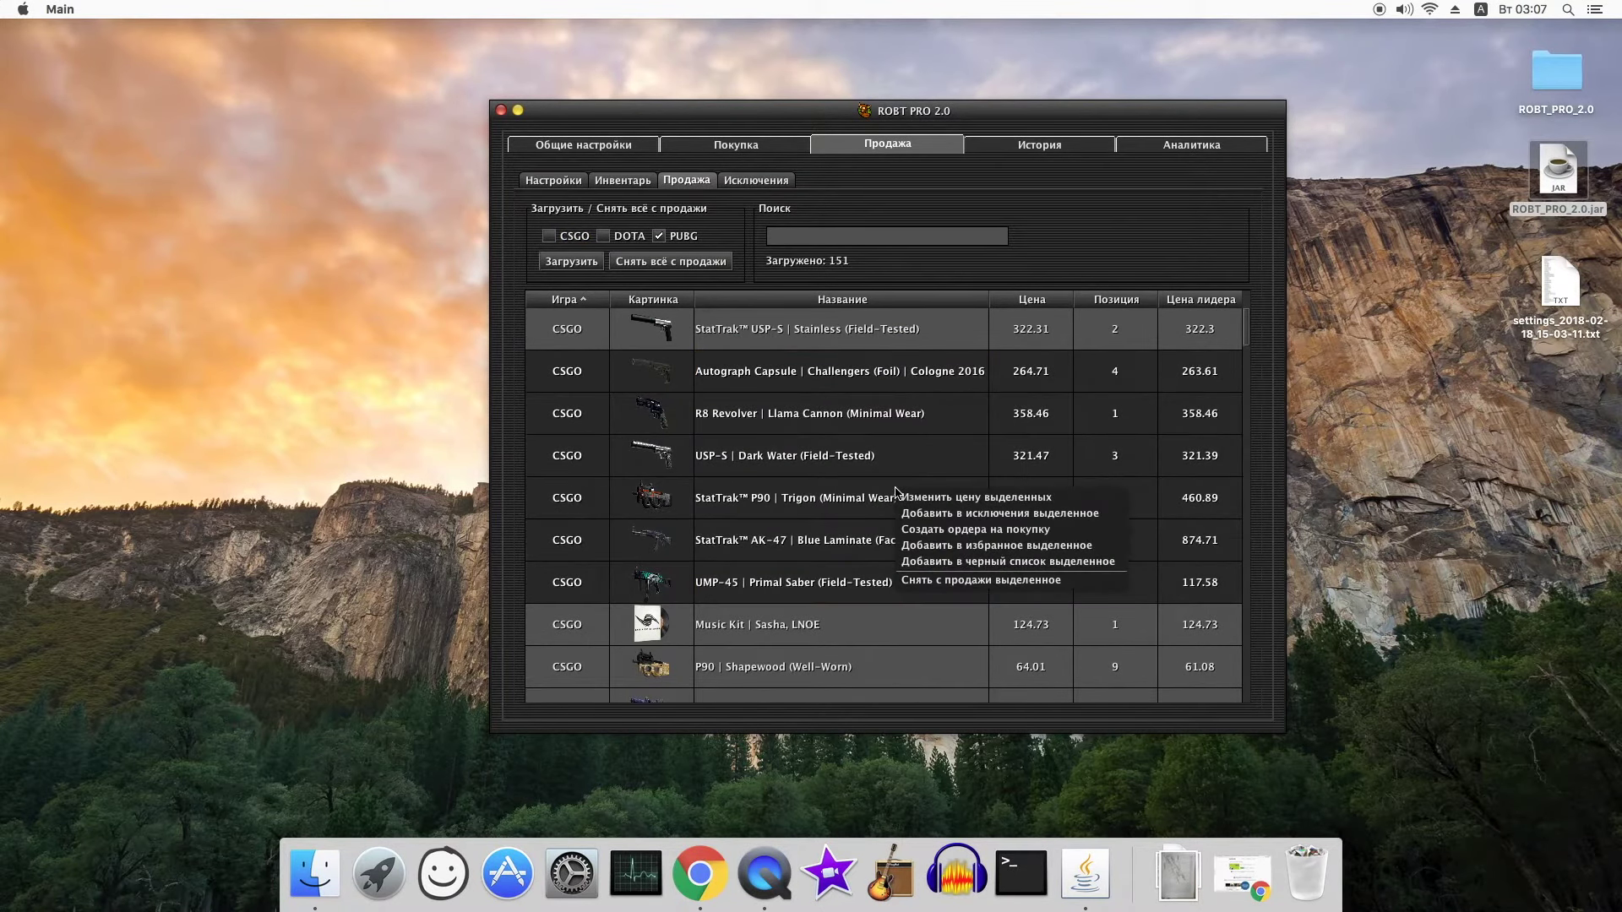
left_click(1087, 516)
left_click(794, 459)
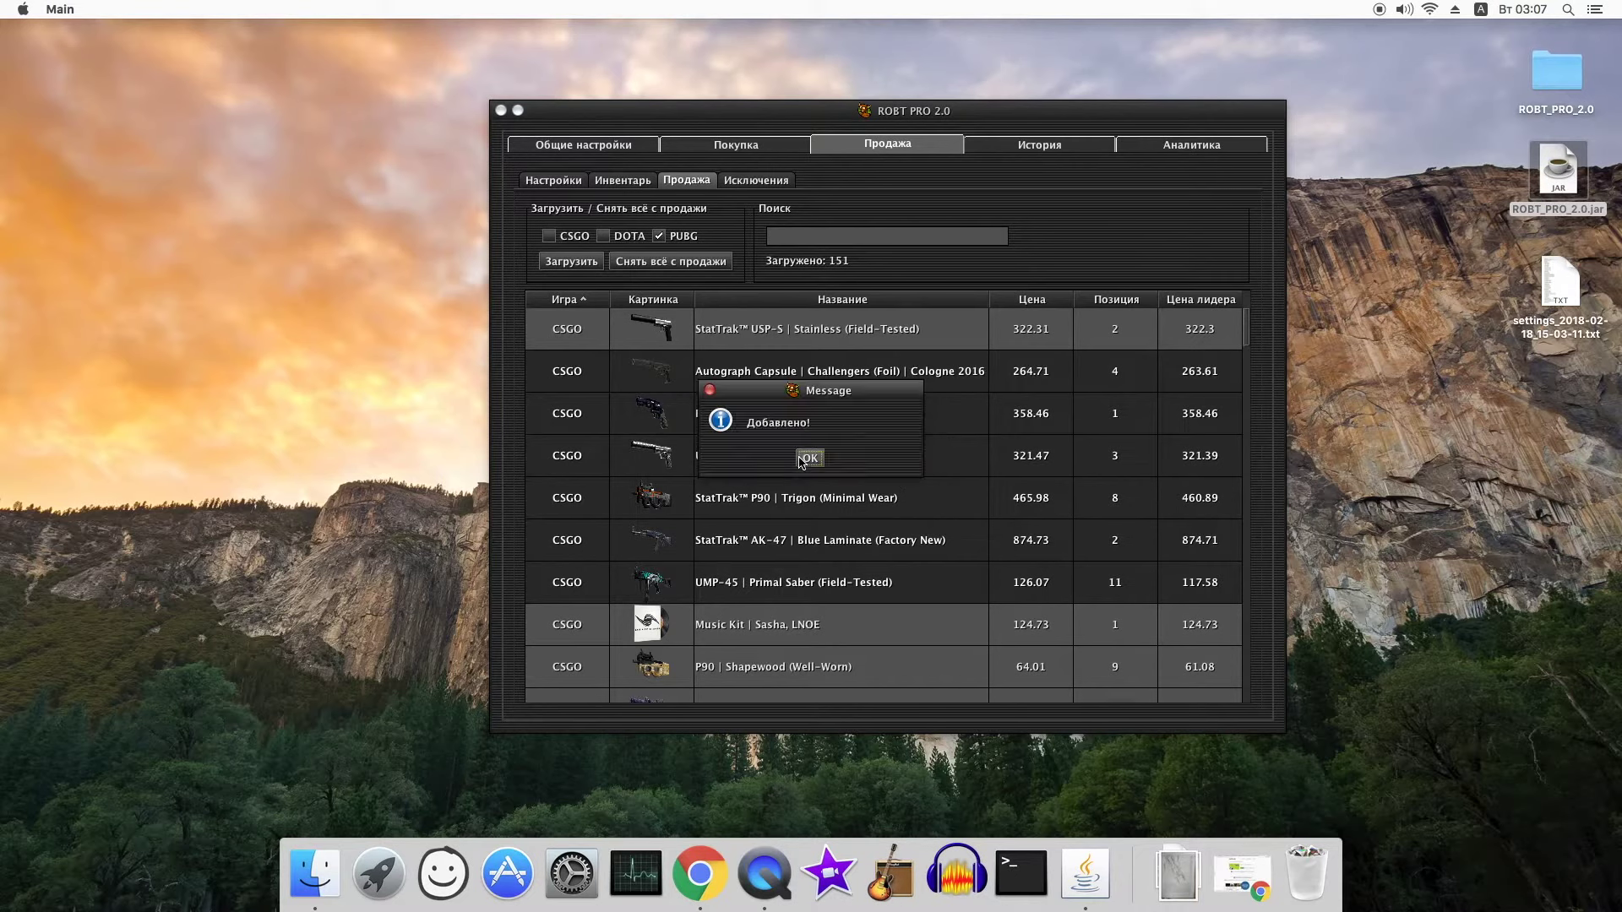
left_click(804, 461)
left_click(752, 182)
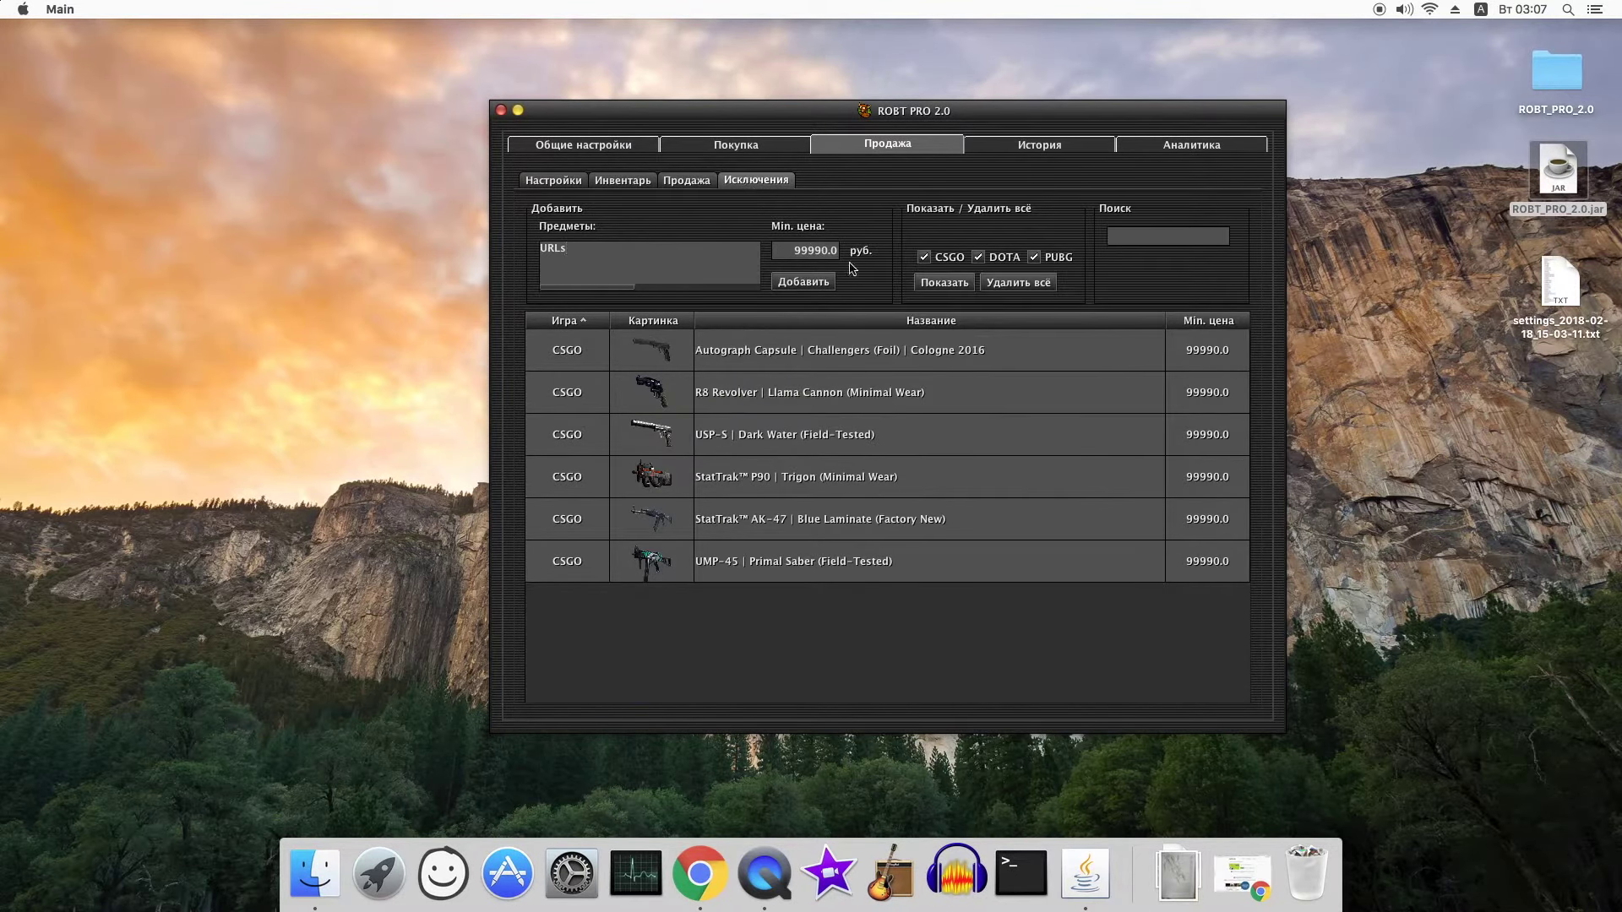
- Open the minimum price of the Autograph Capsule exception for editing and decline the minimum price update
left_click(989, 367)
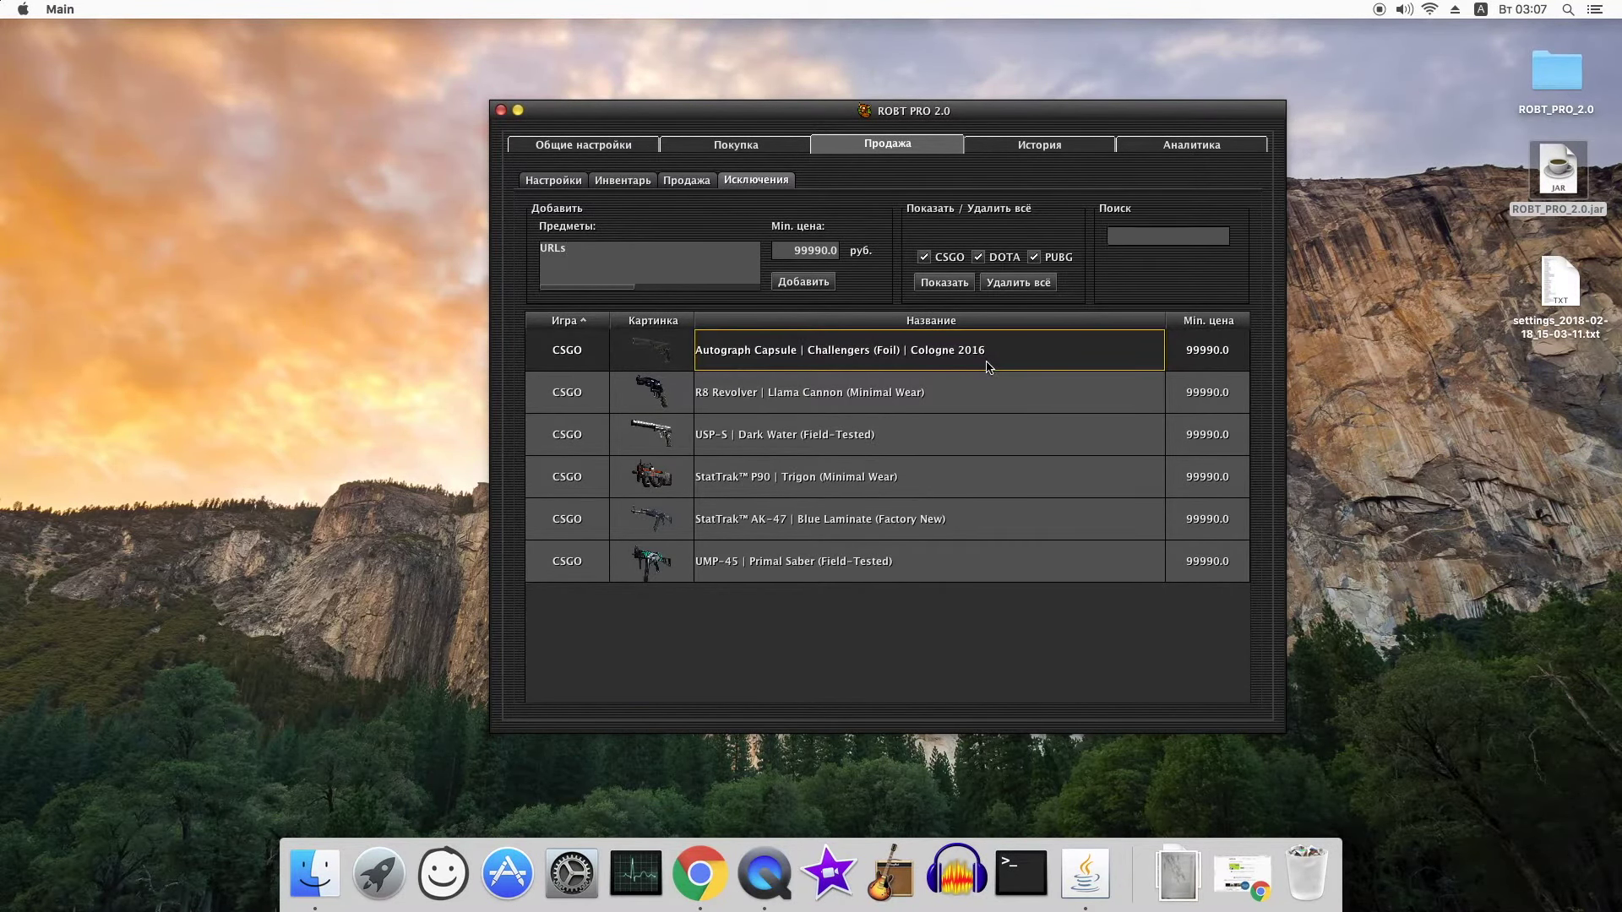
left_click(1001, 415)
double_click(1208, 363)
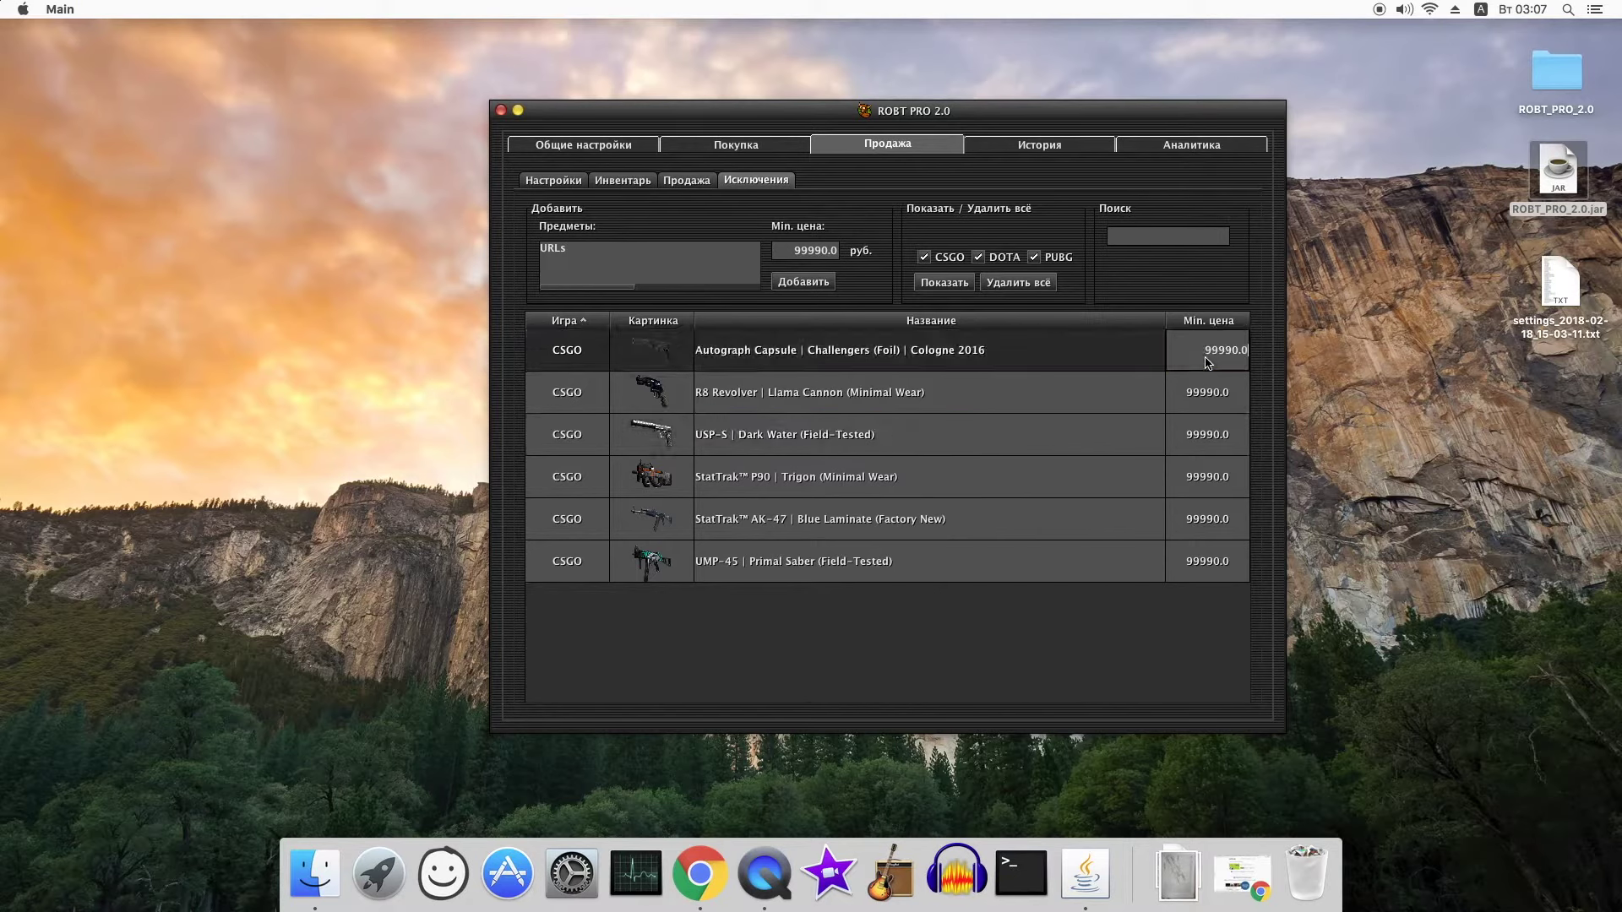
left_click(1082, 394)
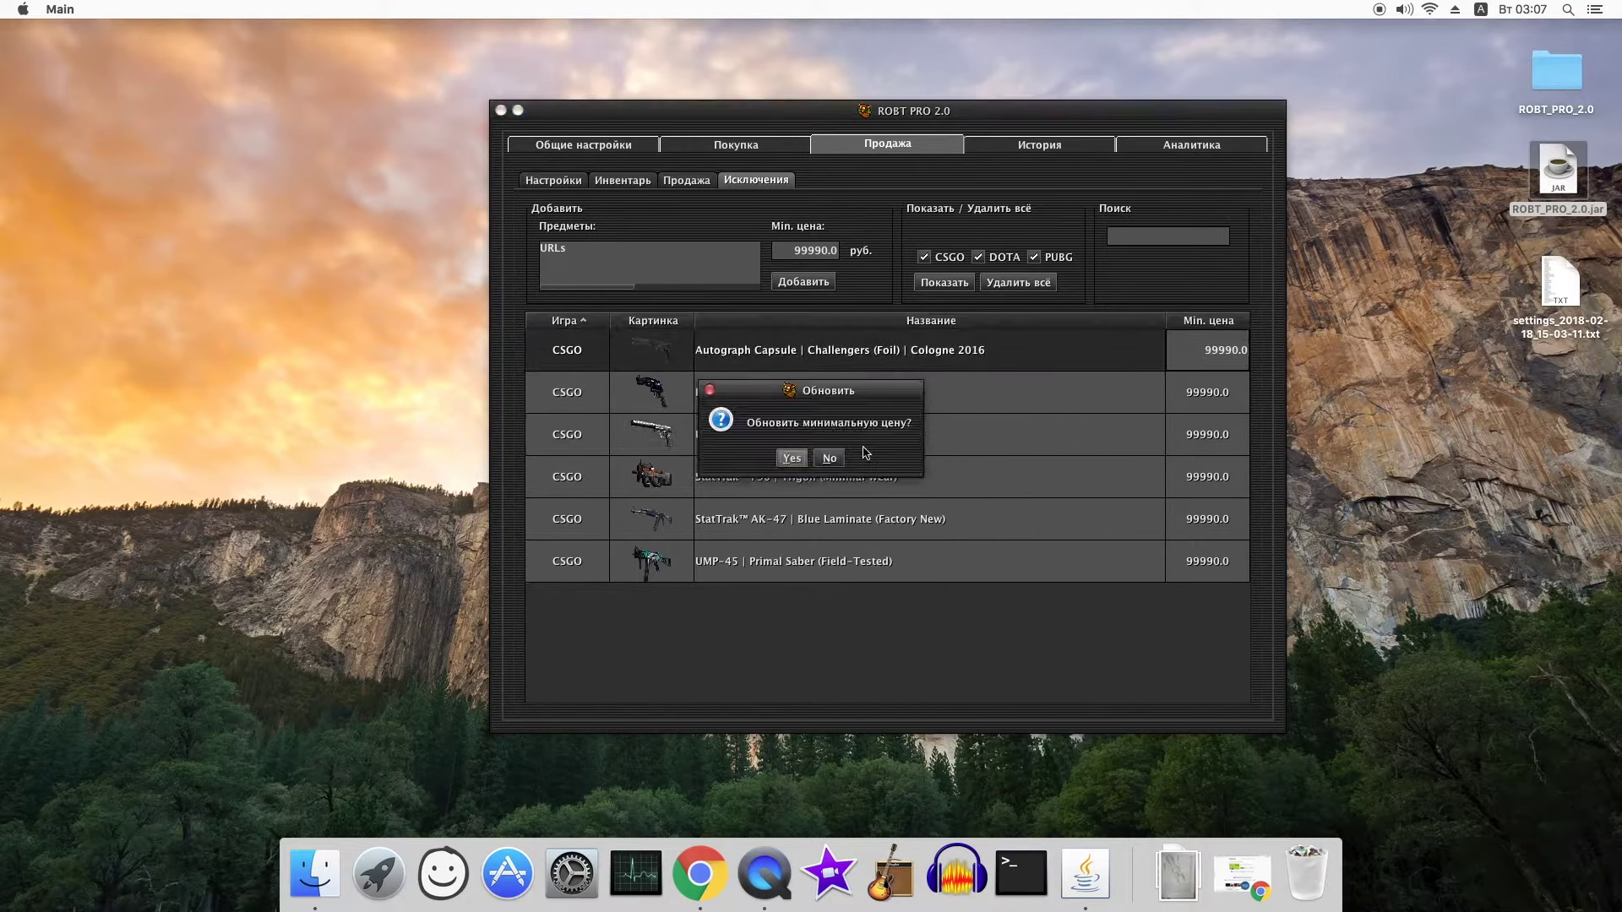
left_click(830, 460)
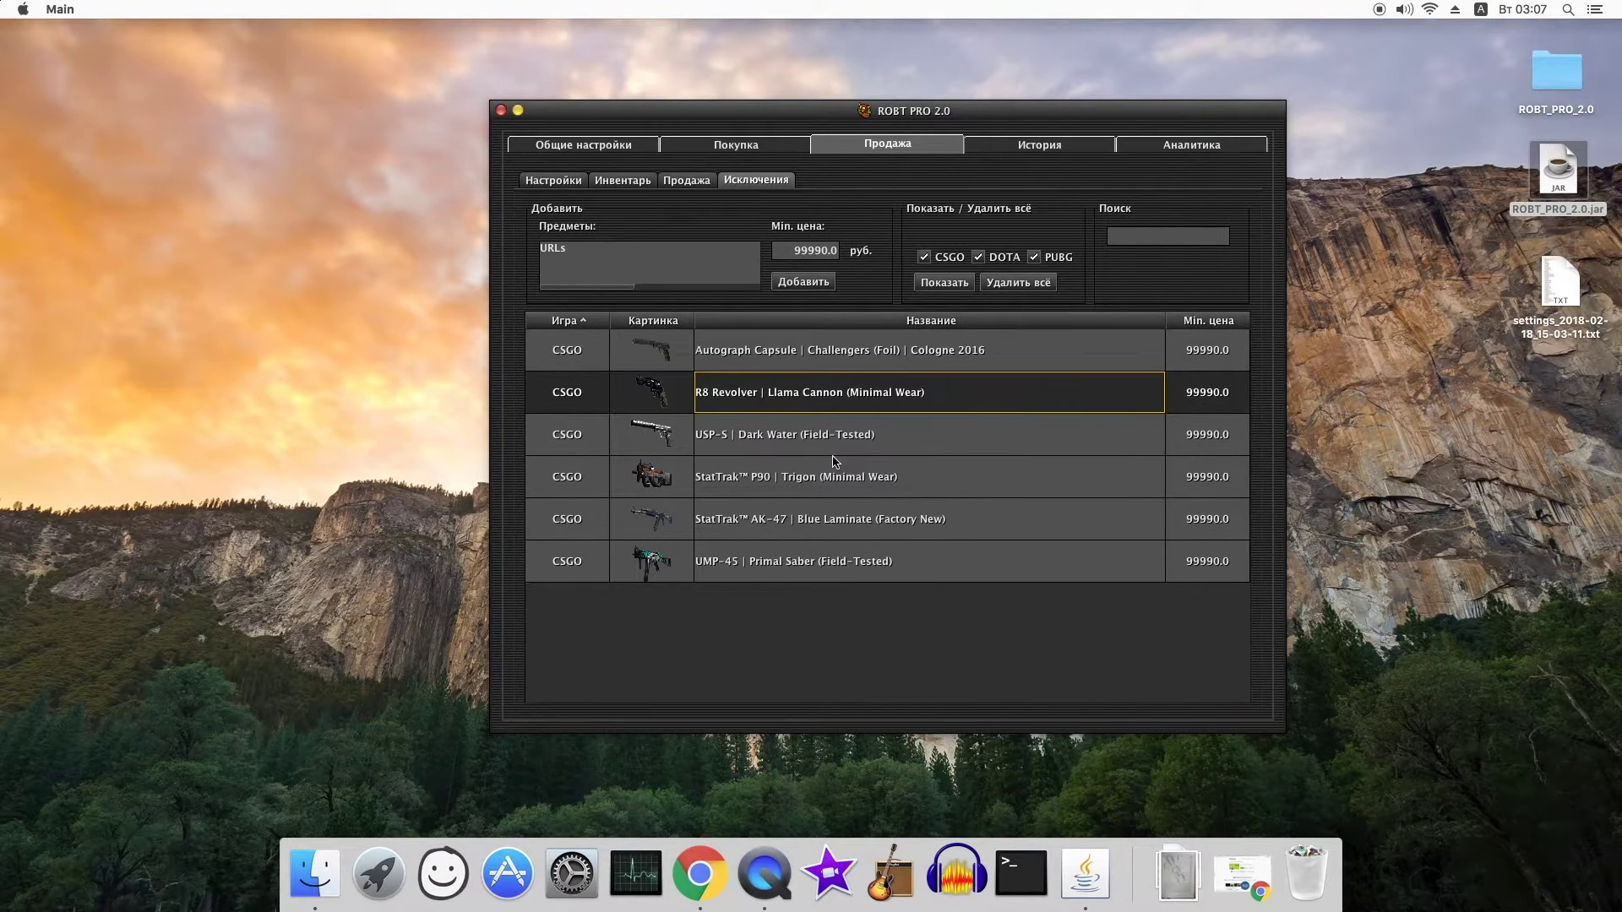
- Examine the actions for the R8 Revolver exception and for the selected exceptions from R8 Revolver through StatTrak AK-47
right_click(931, 405)
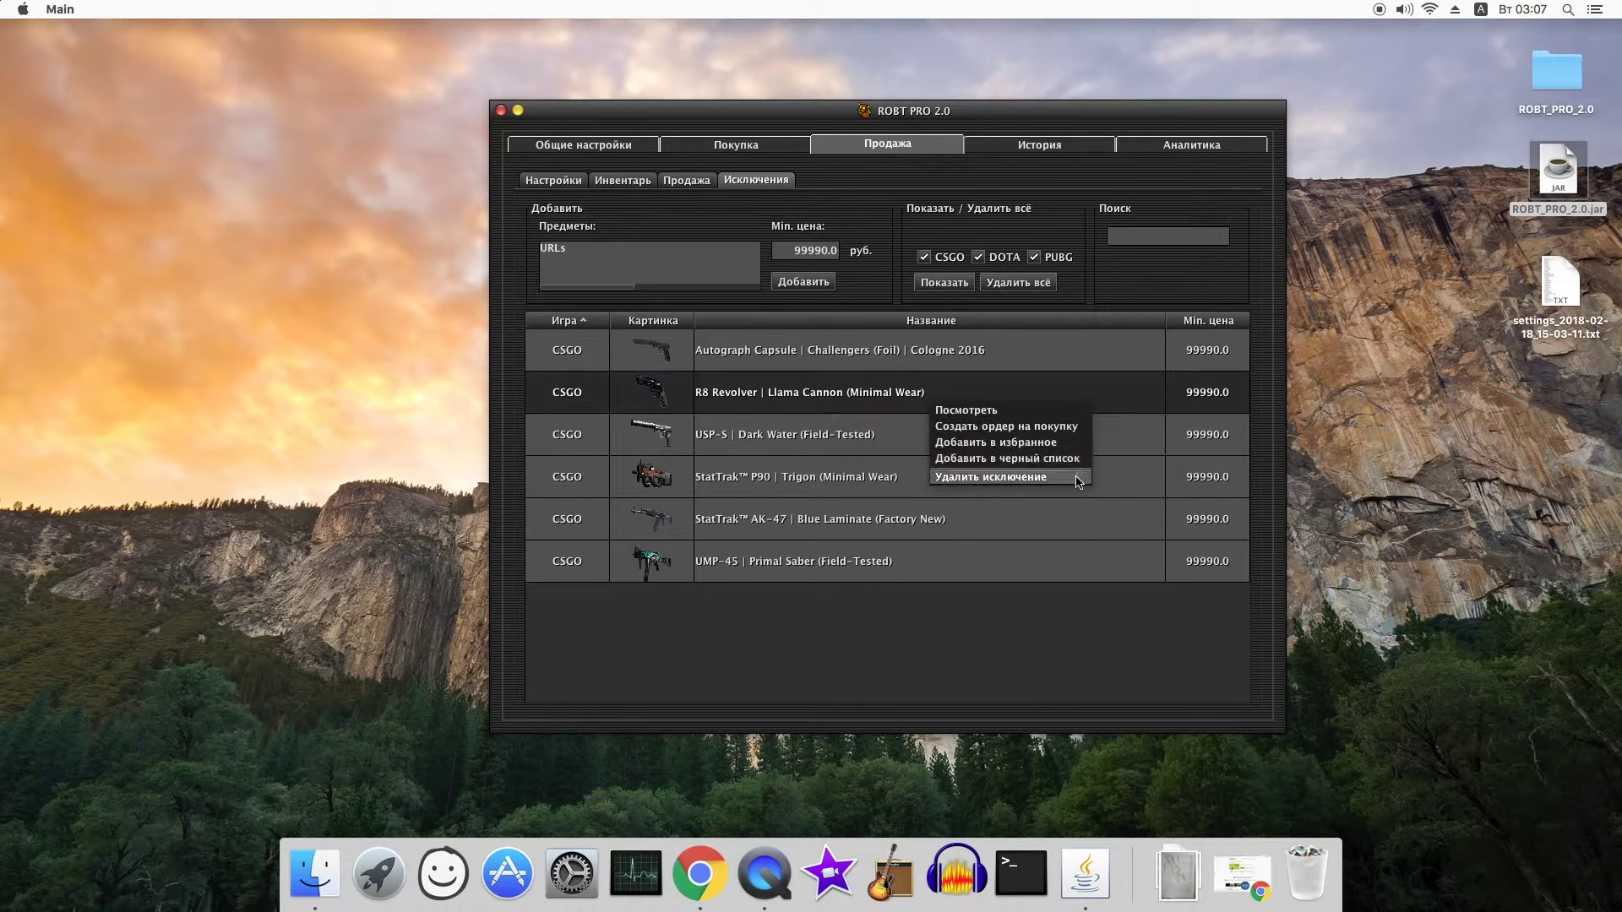
left_click(923, 401)
left_click(922, 524, "shift")
right_click(984, 447)
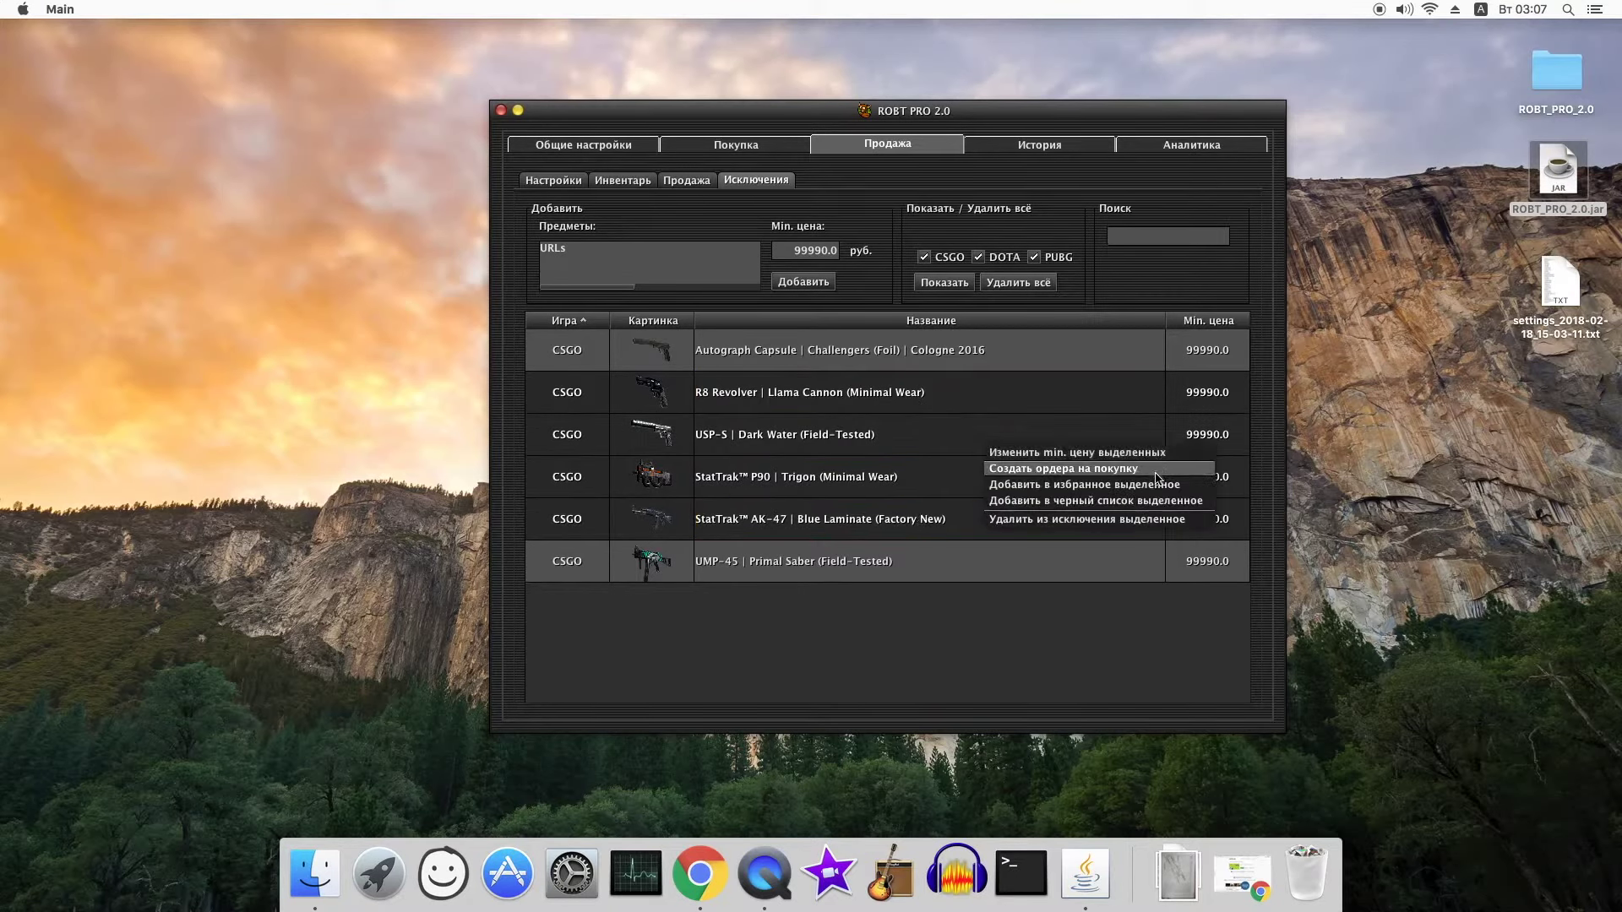
left_click(926, 404)
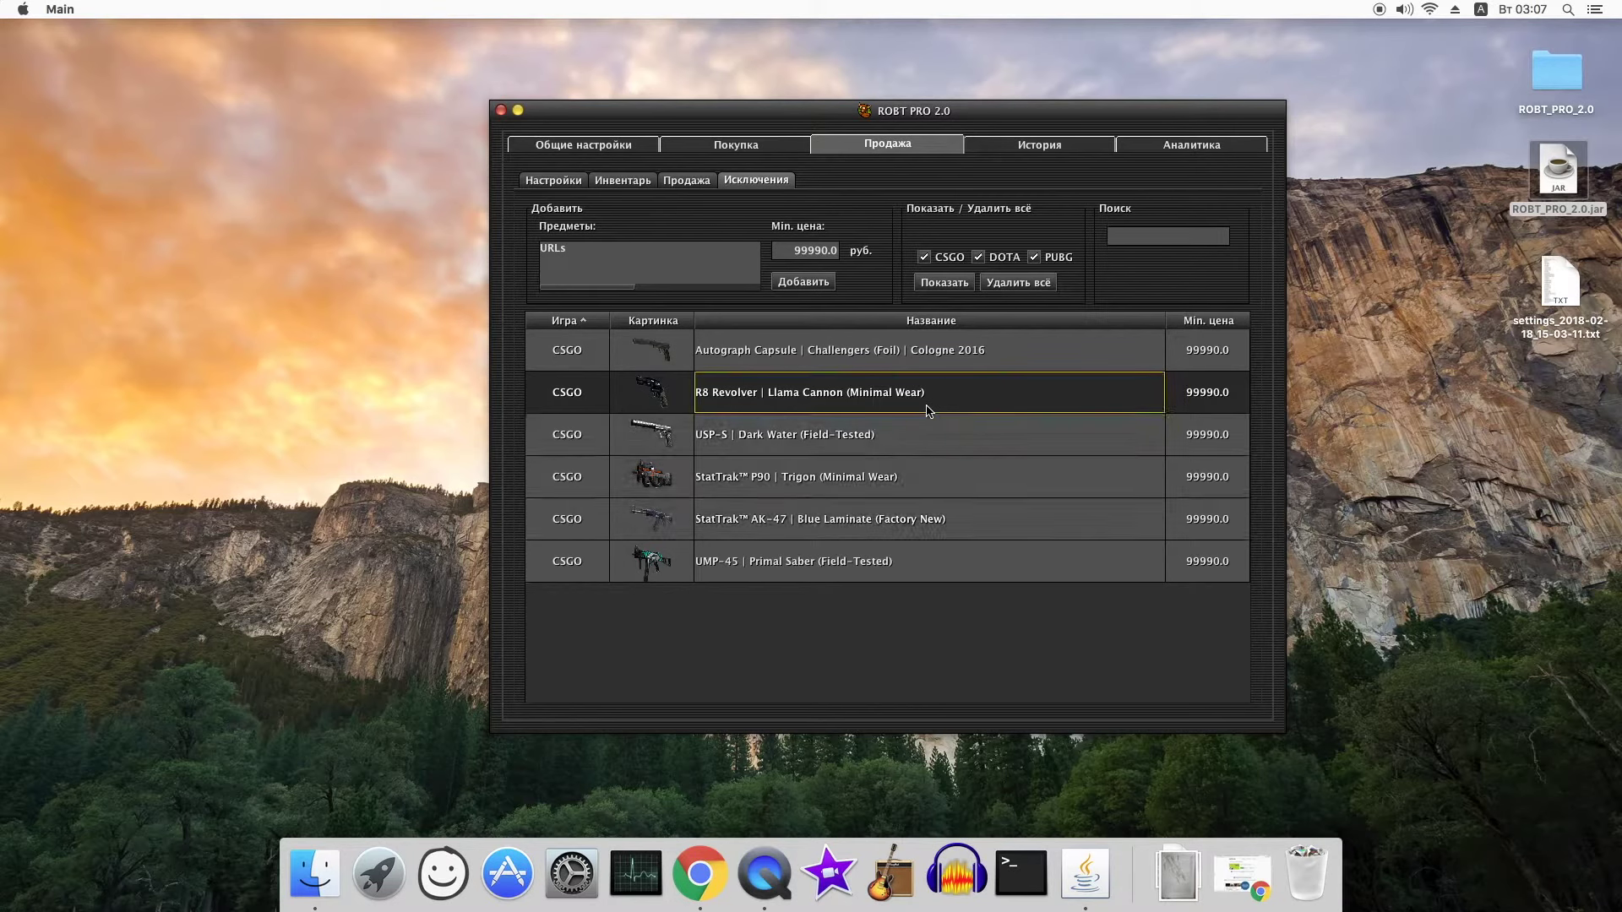
- Load the CSGO, DOTA and PUBG transaction history from 17.02.2018 to 18.02.2018
left_click(1000, 147)
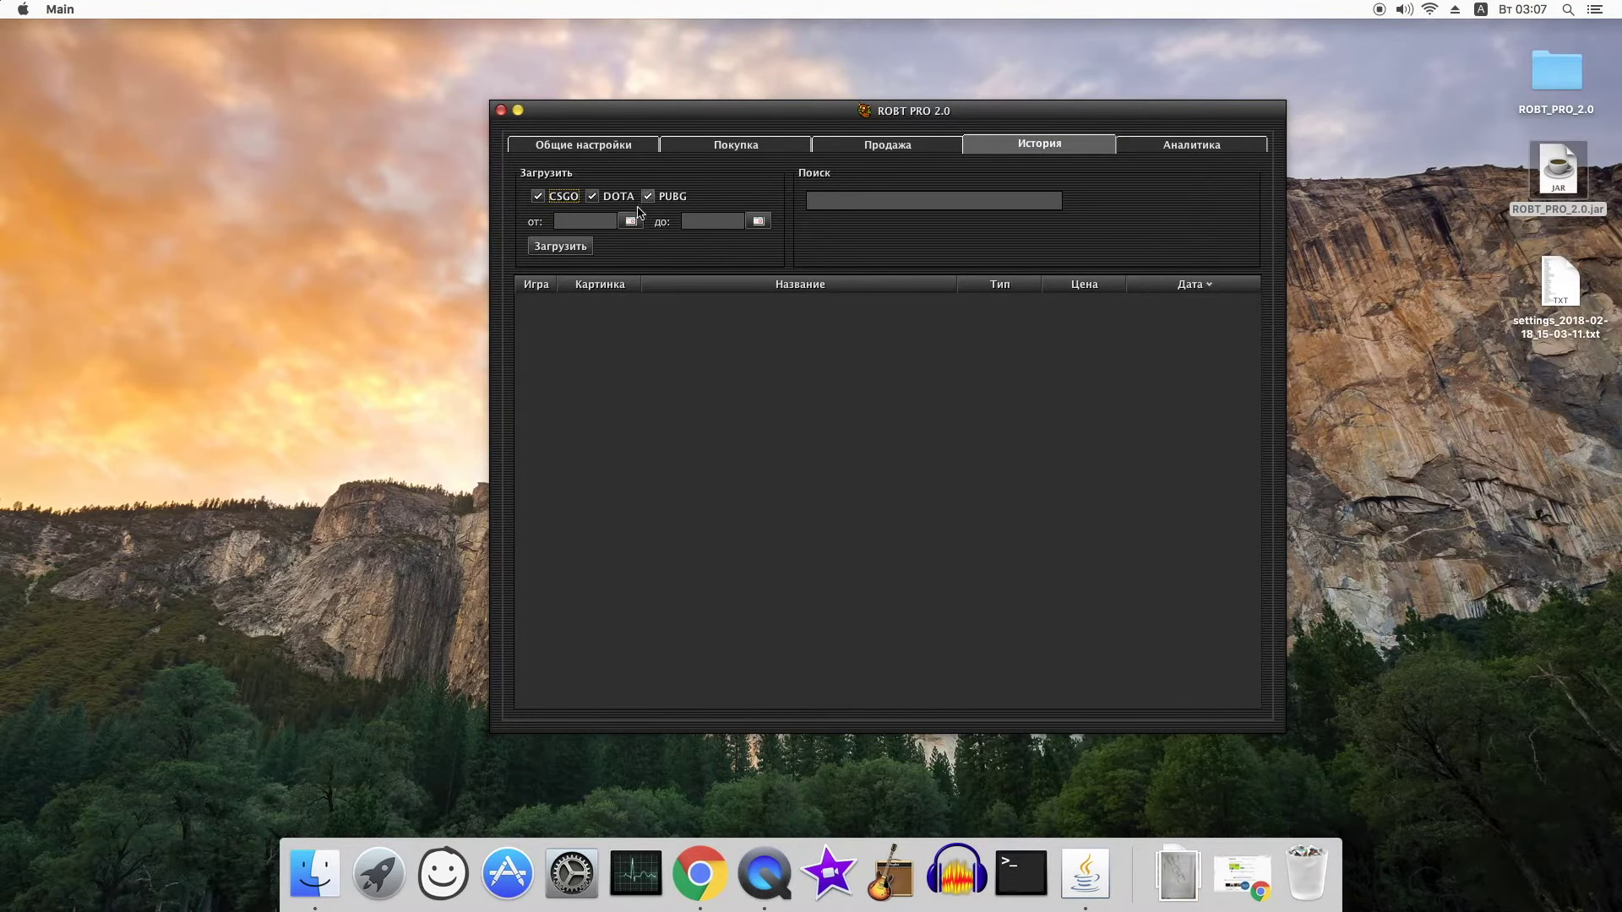
left_click(630, 222)
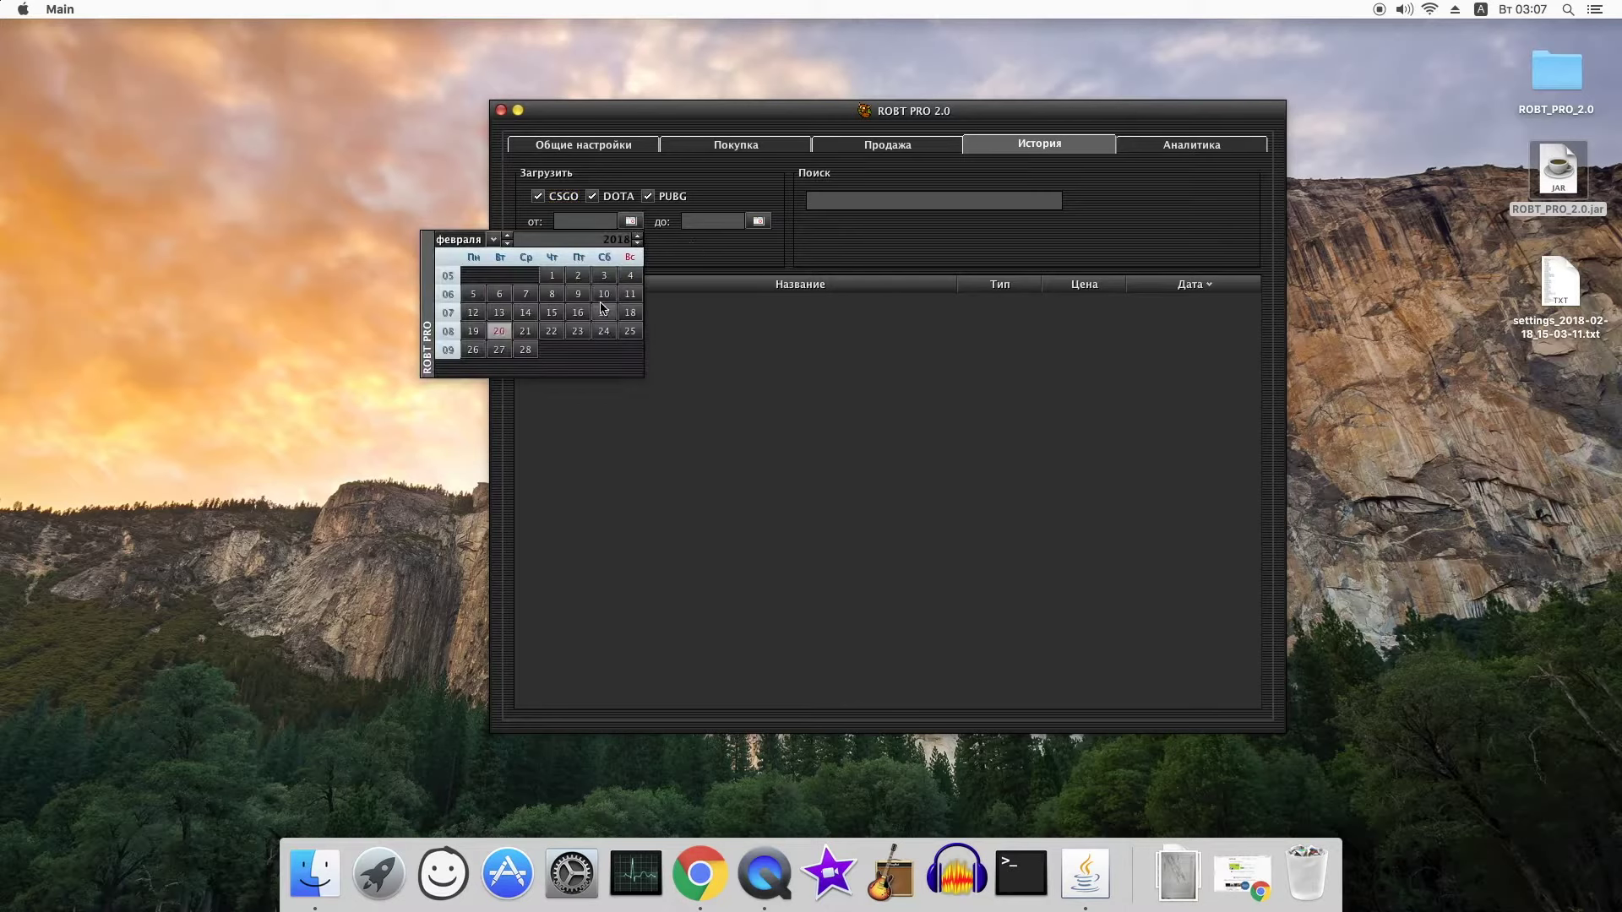
left_click(605, 317)
left_click(758, 221)
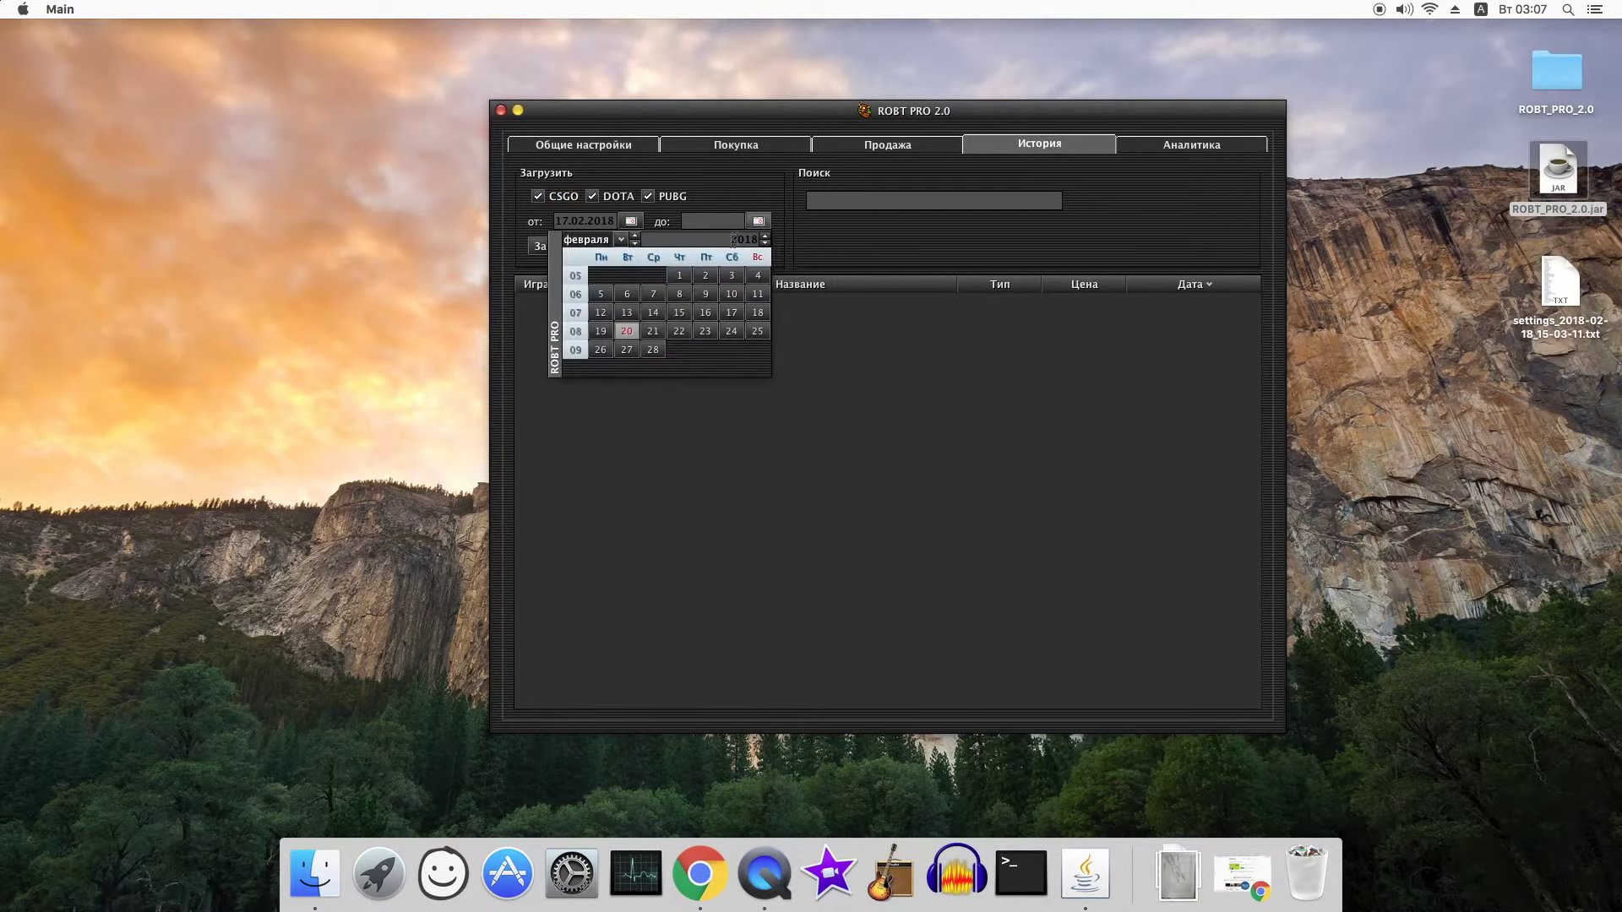
left_click(760, 313)
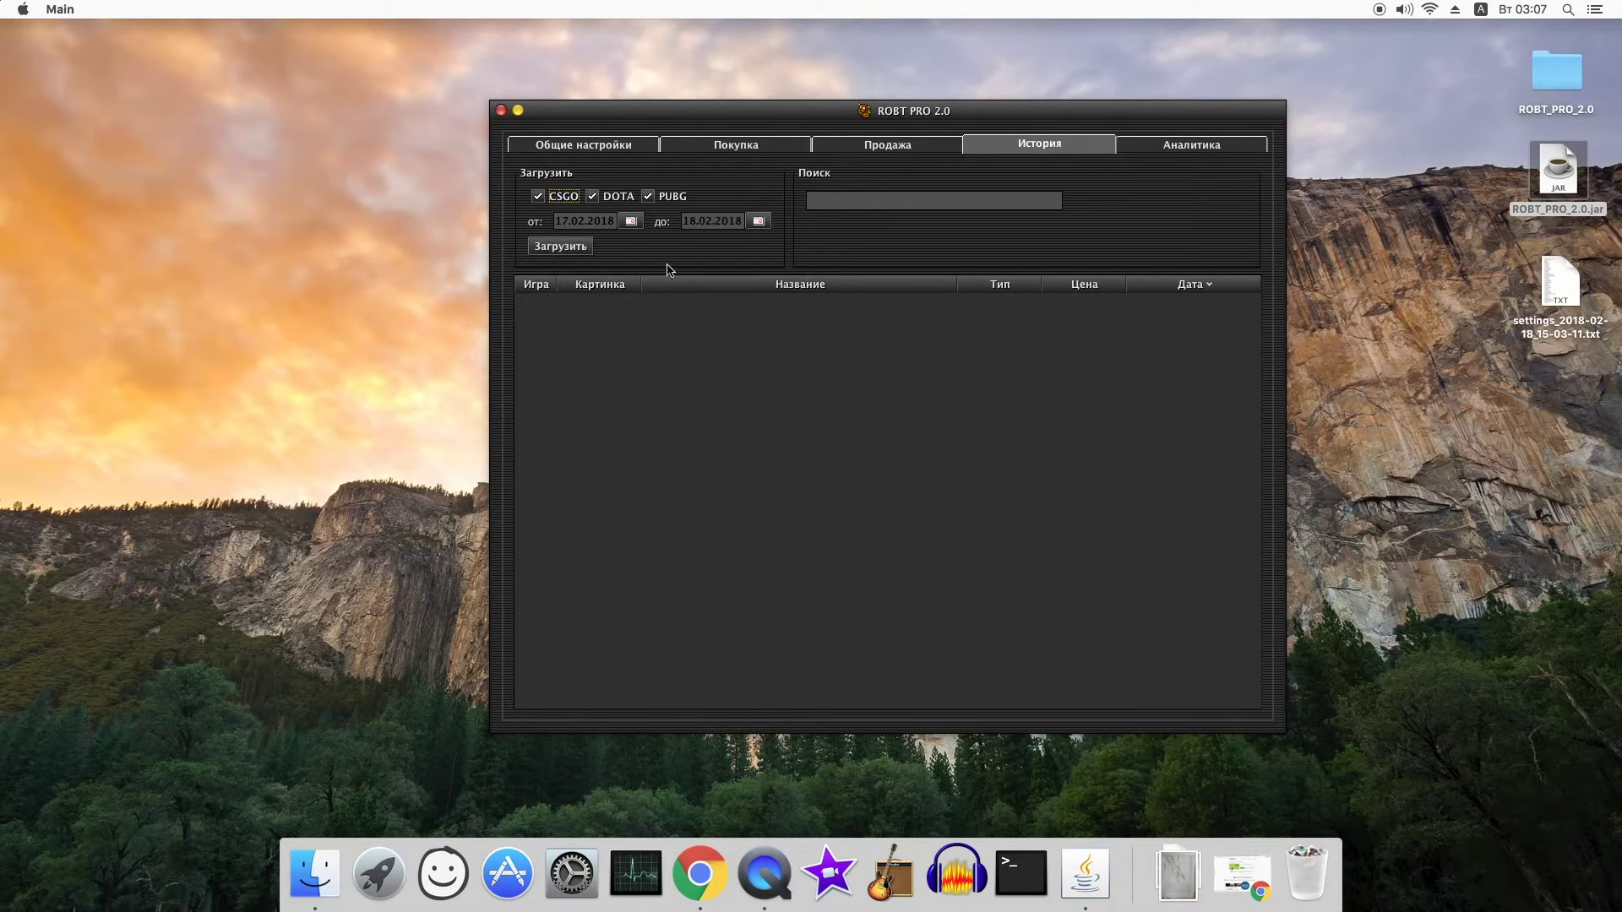
left_click(581, 246)
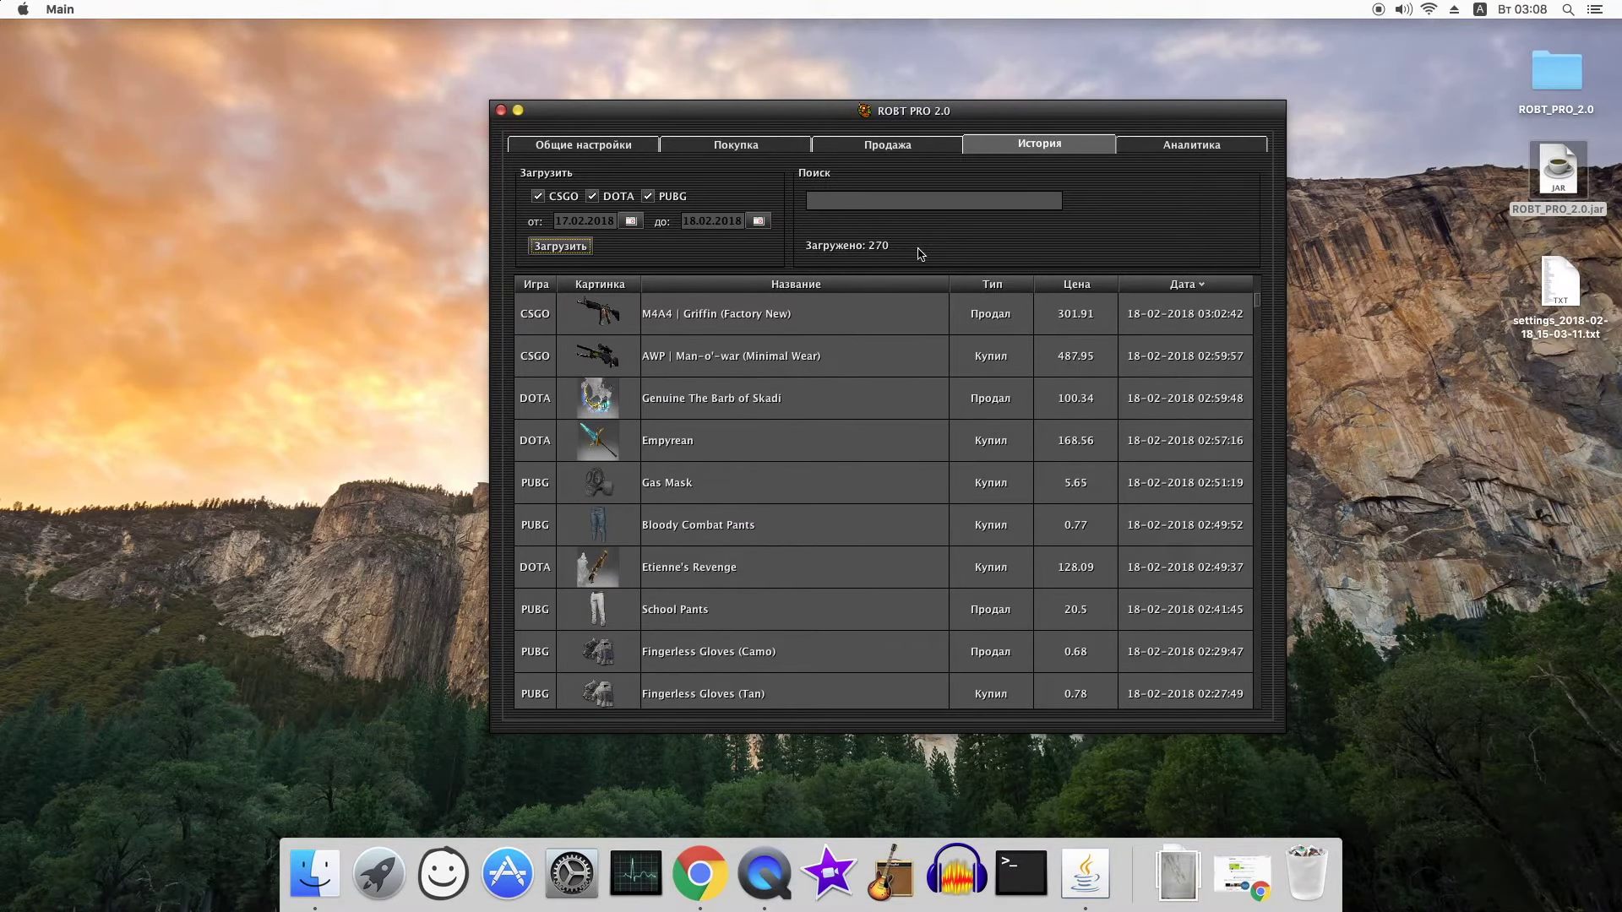
- Look through the loaded history and sort it by price from highest to lowest
scroll(1153, 370, "down", 5)
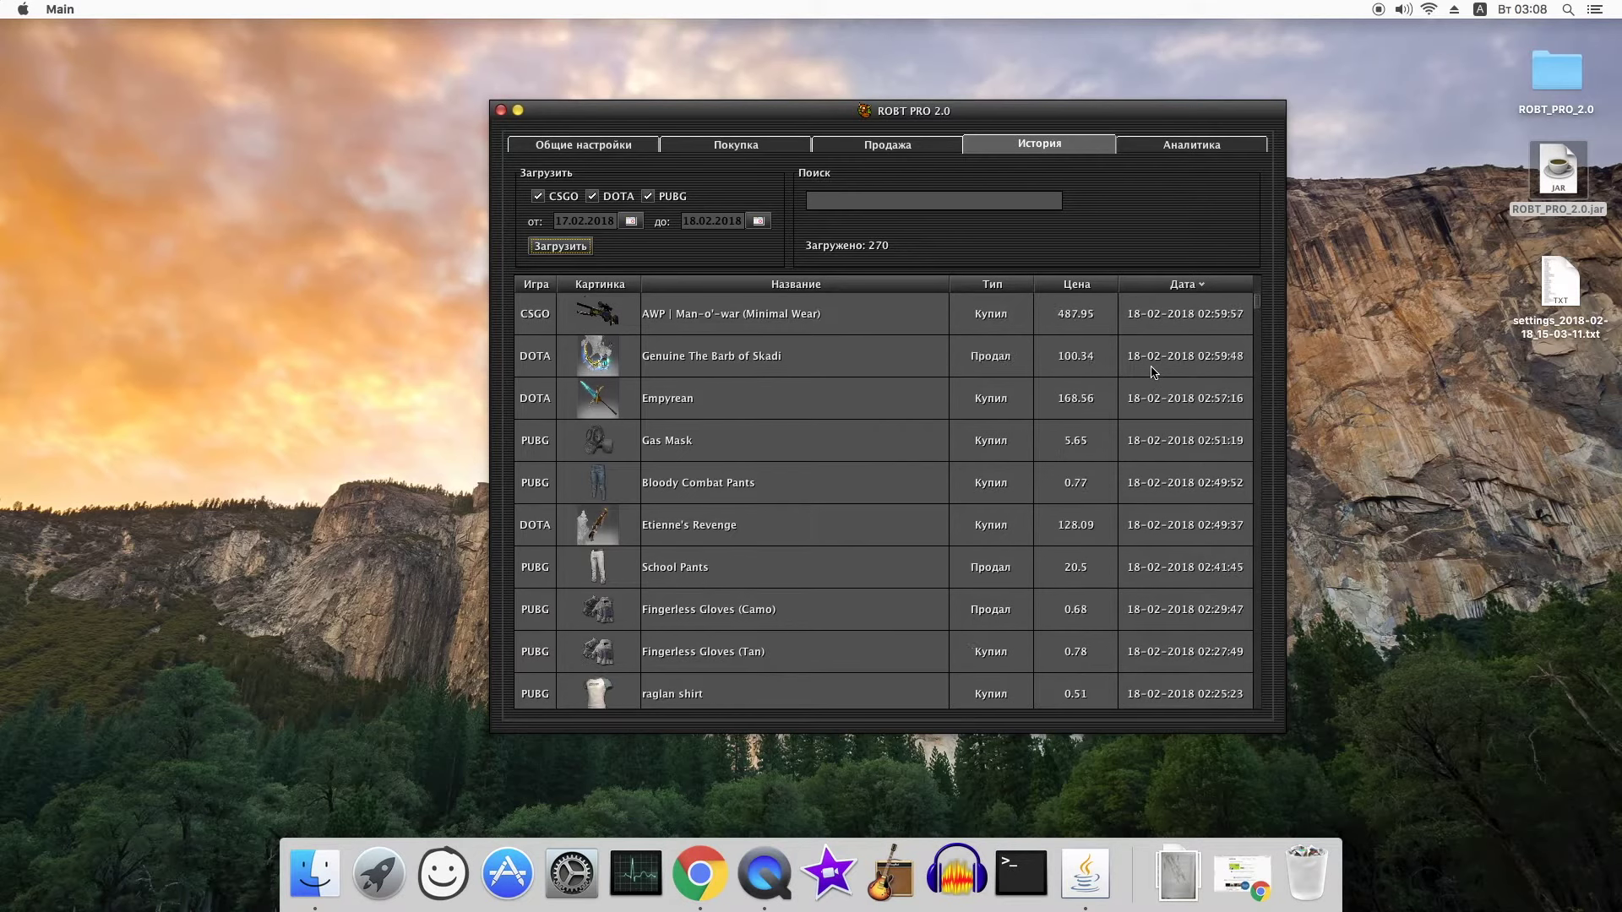
scroll(1153, 370, "down", 5)
scroll(1154, 372, "up", 10)
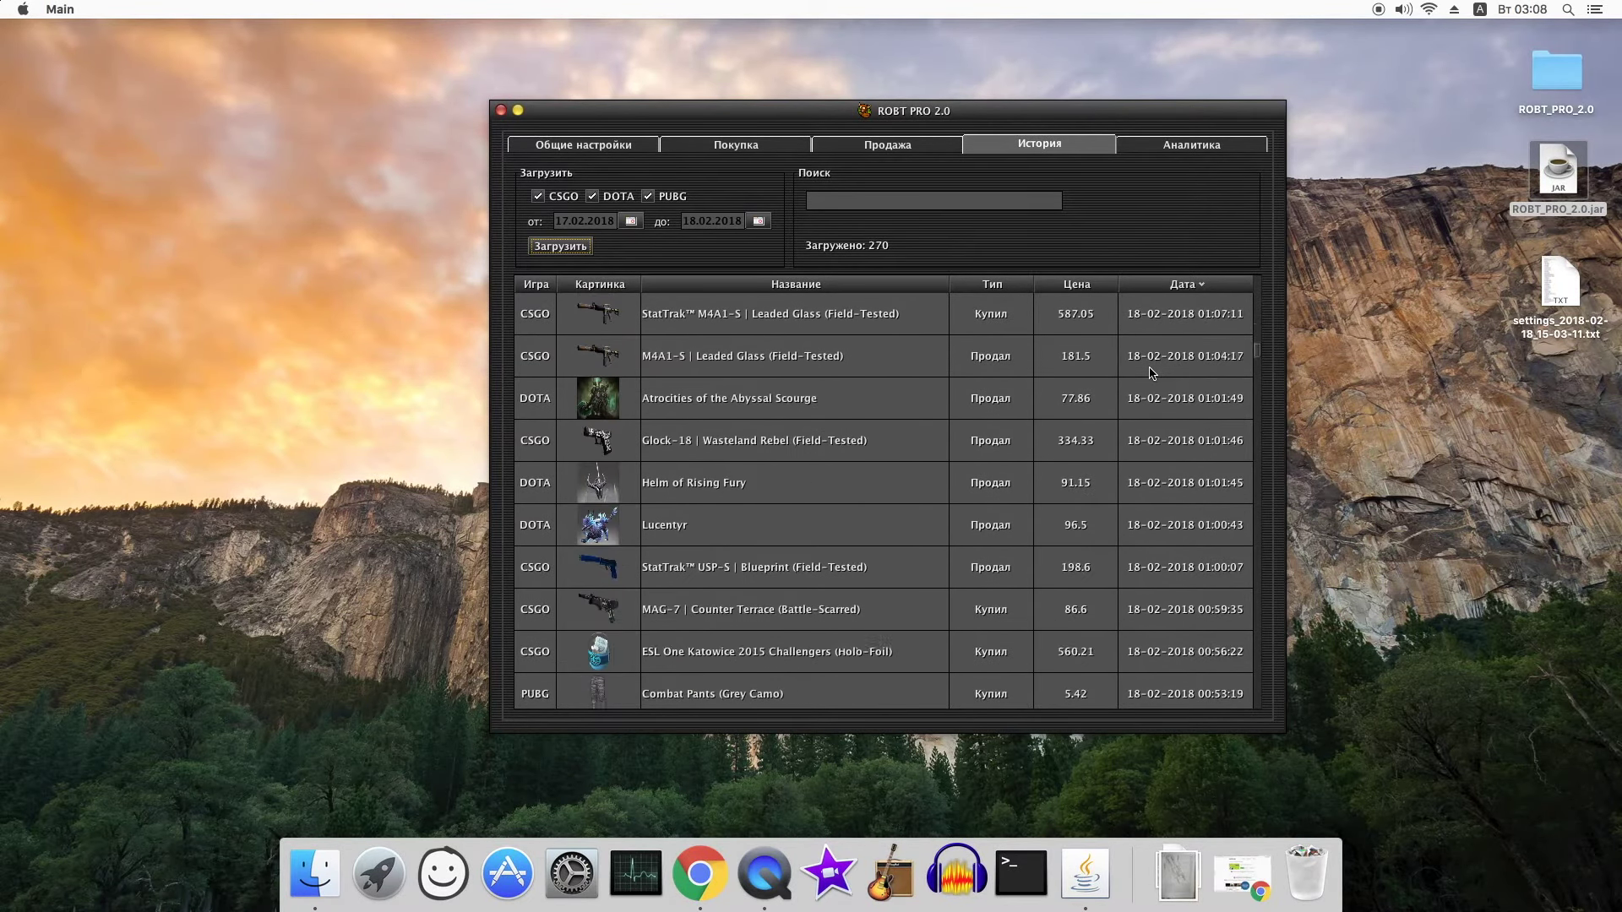
left_click(1068, 289)
left_click(1075, 289)
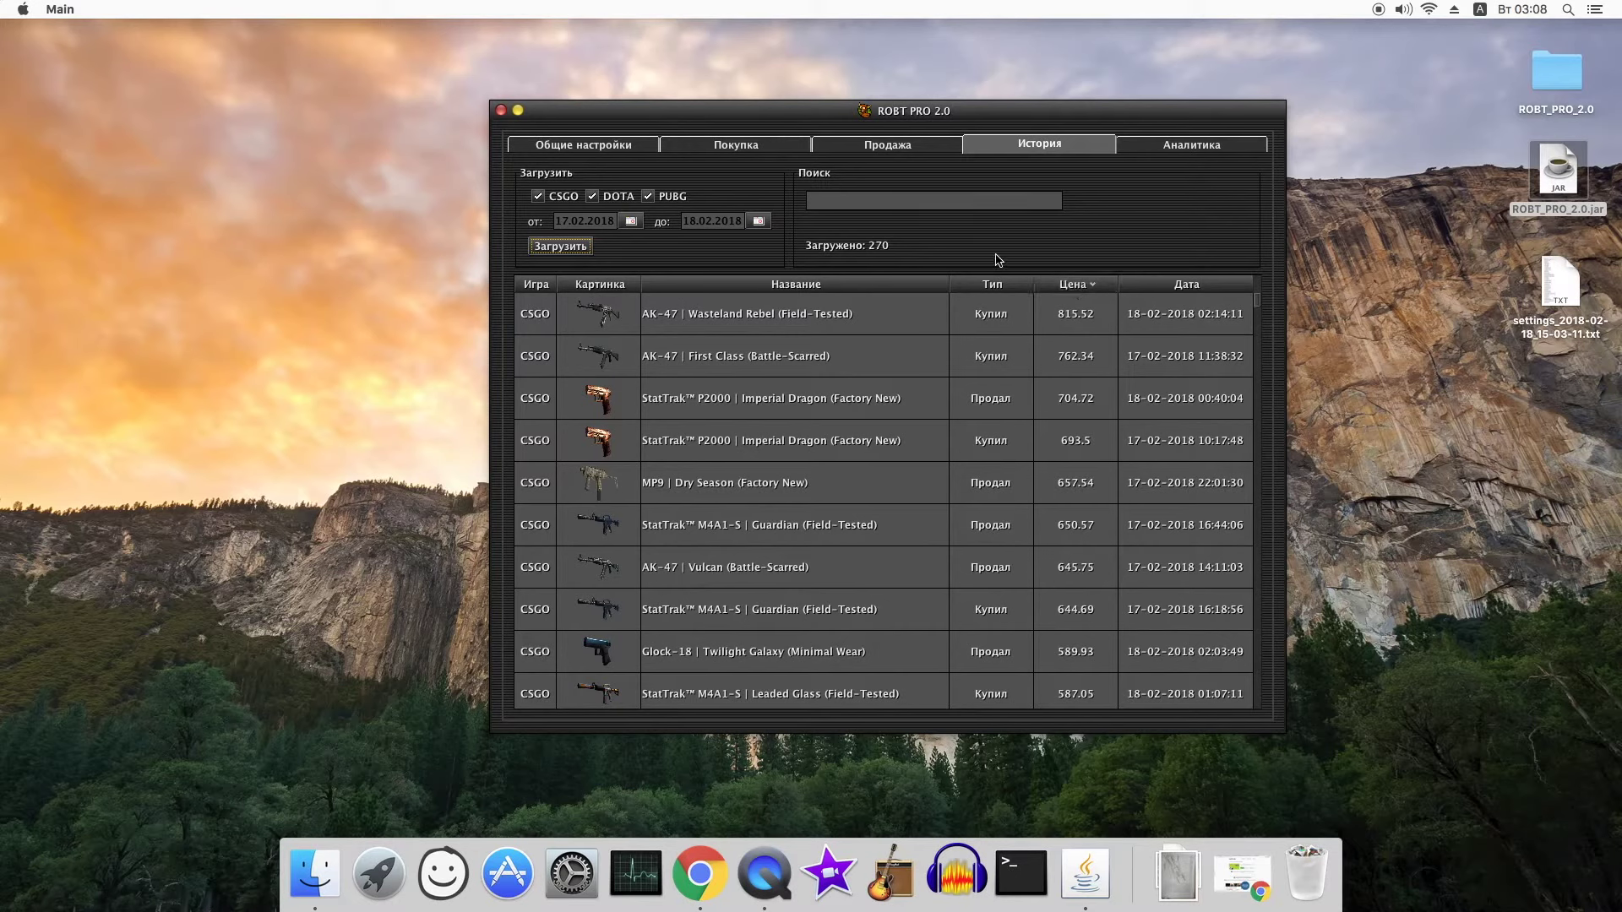
- Search the loaded history for items matching "ak-"
left_click(844, 198)
type("ak")
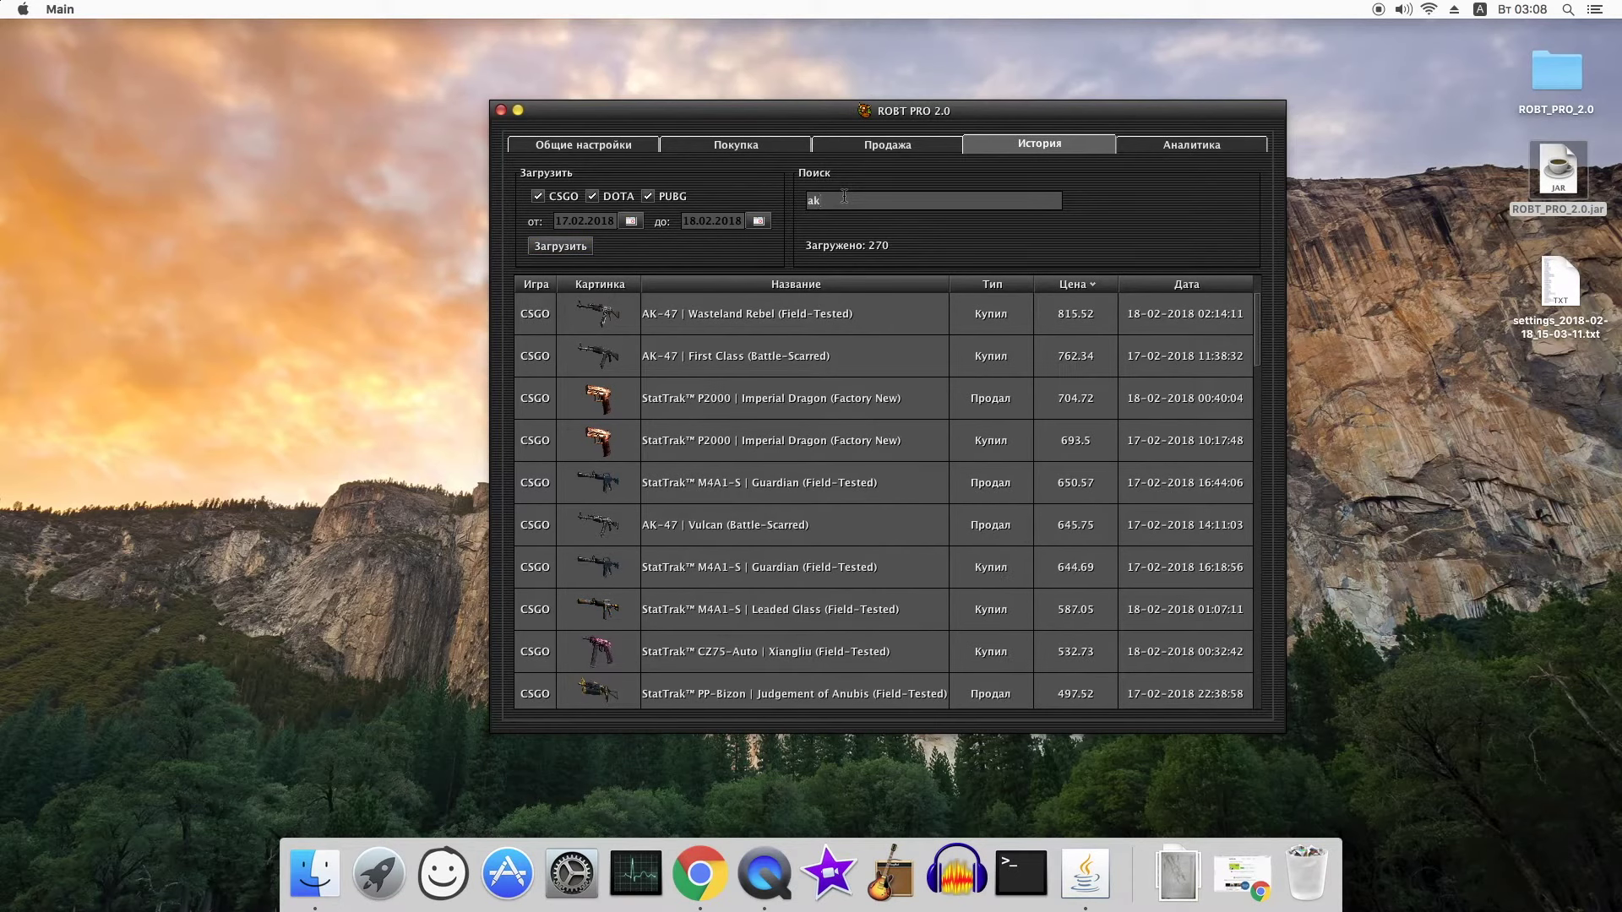
type("-")
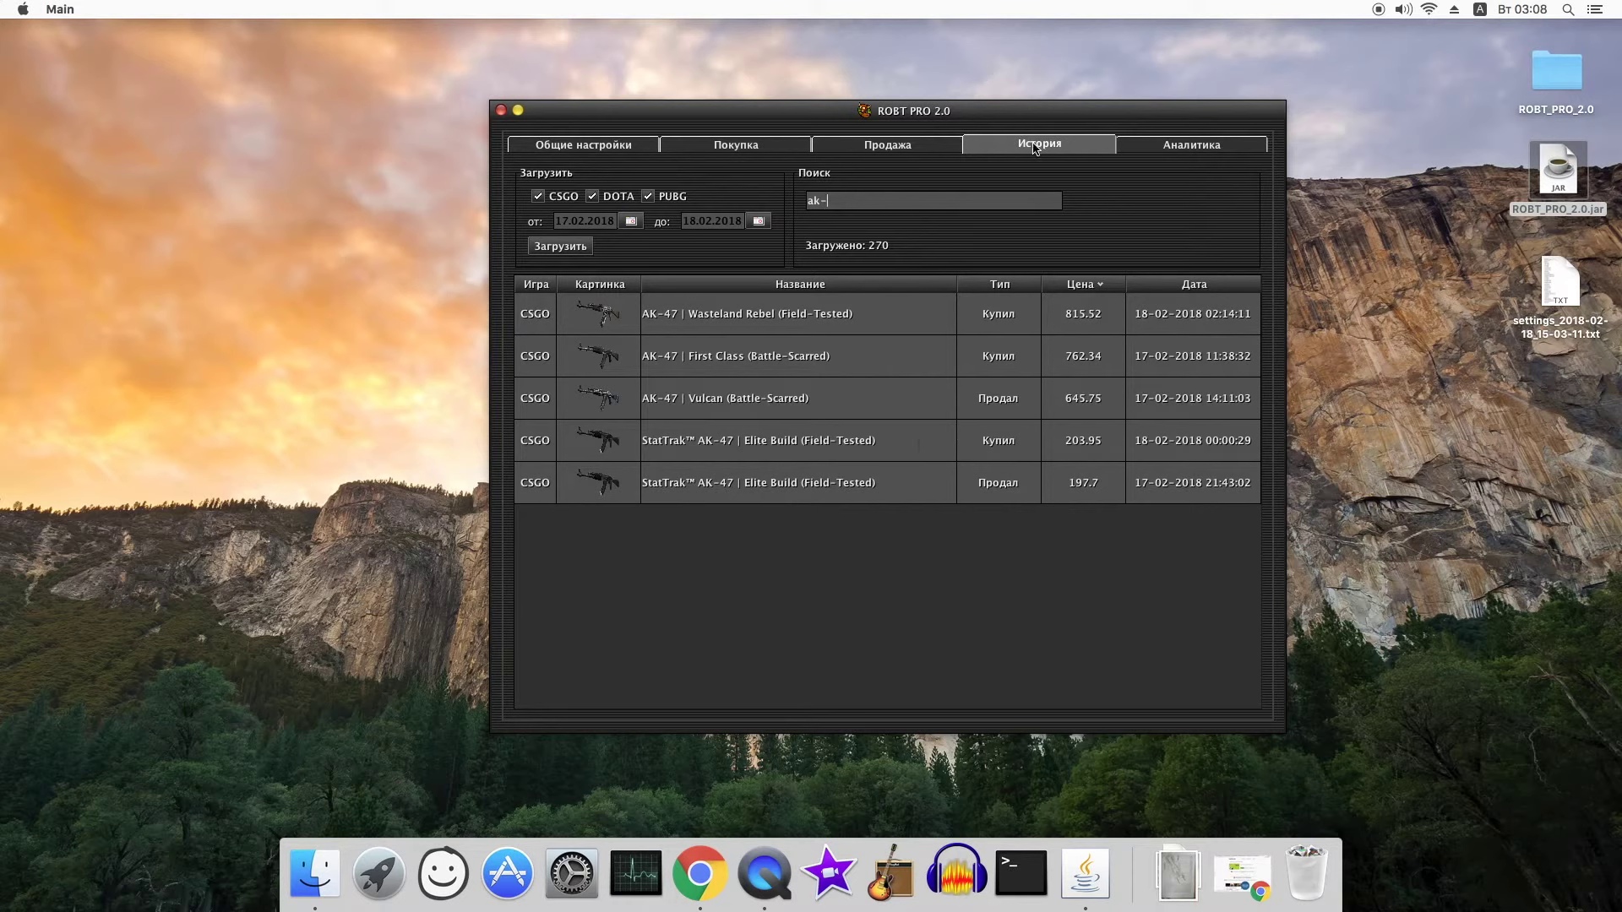
- Run the analytics for CSGO, DOTA and PUBG covering 17.02.2018 to 18.02.2018
left_click(1160, 151)
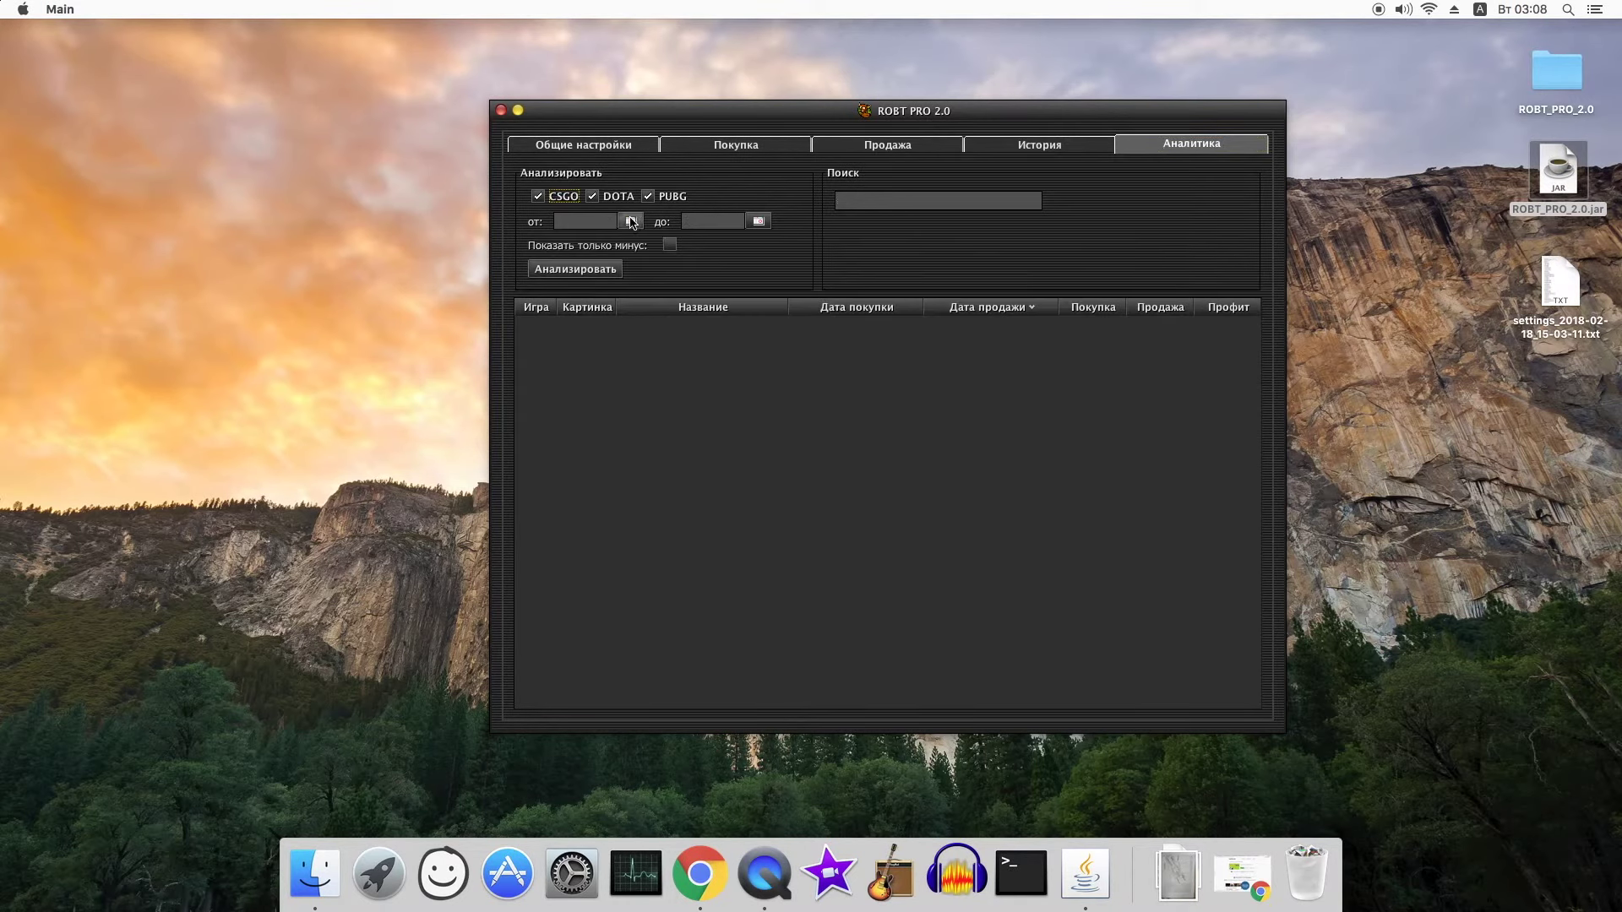
left_click(630, 222)
left_click(632, 313)
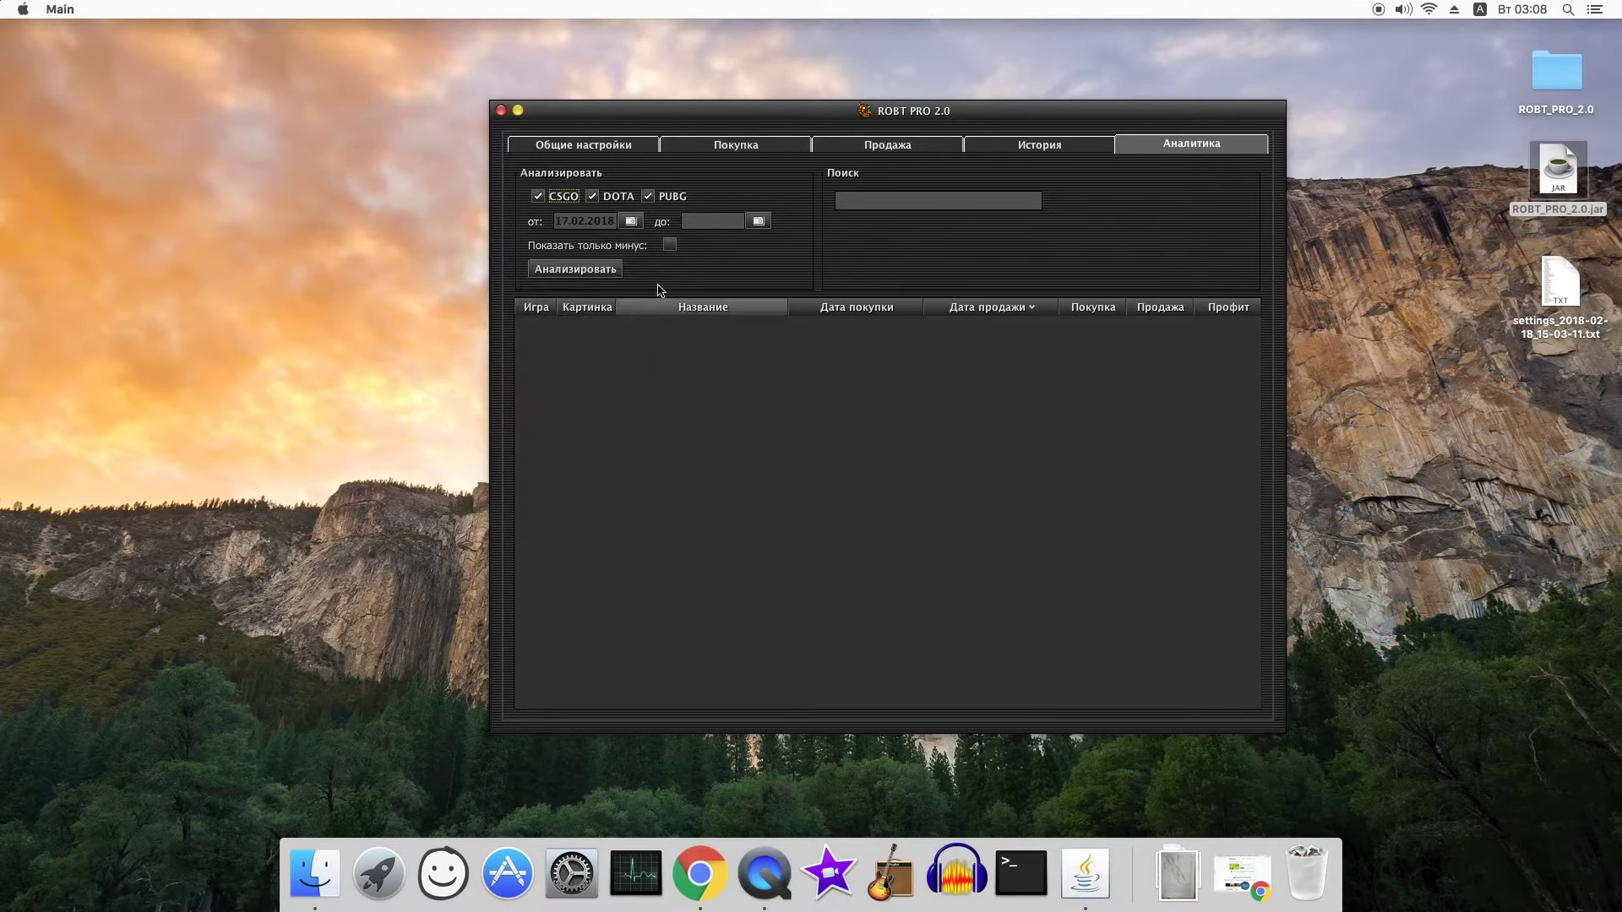
left_click(758, 222)
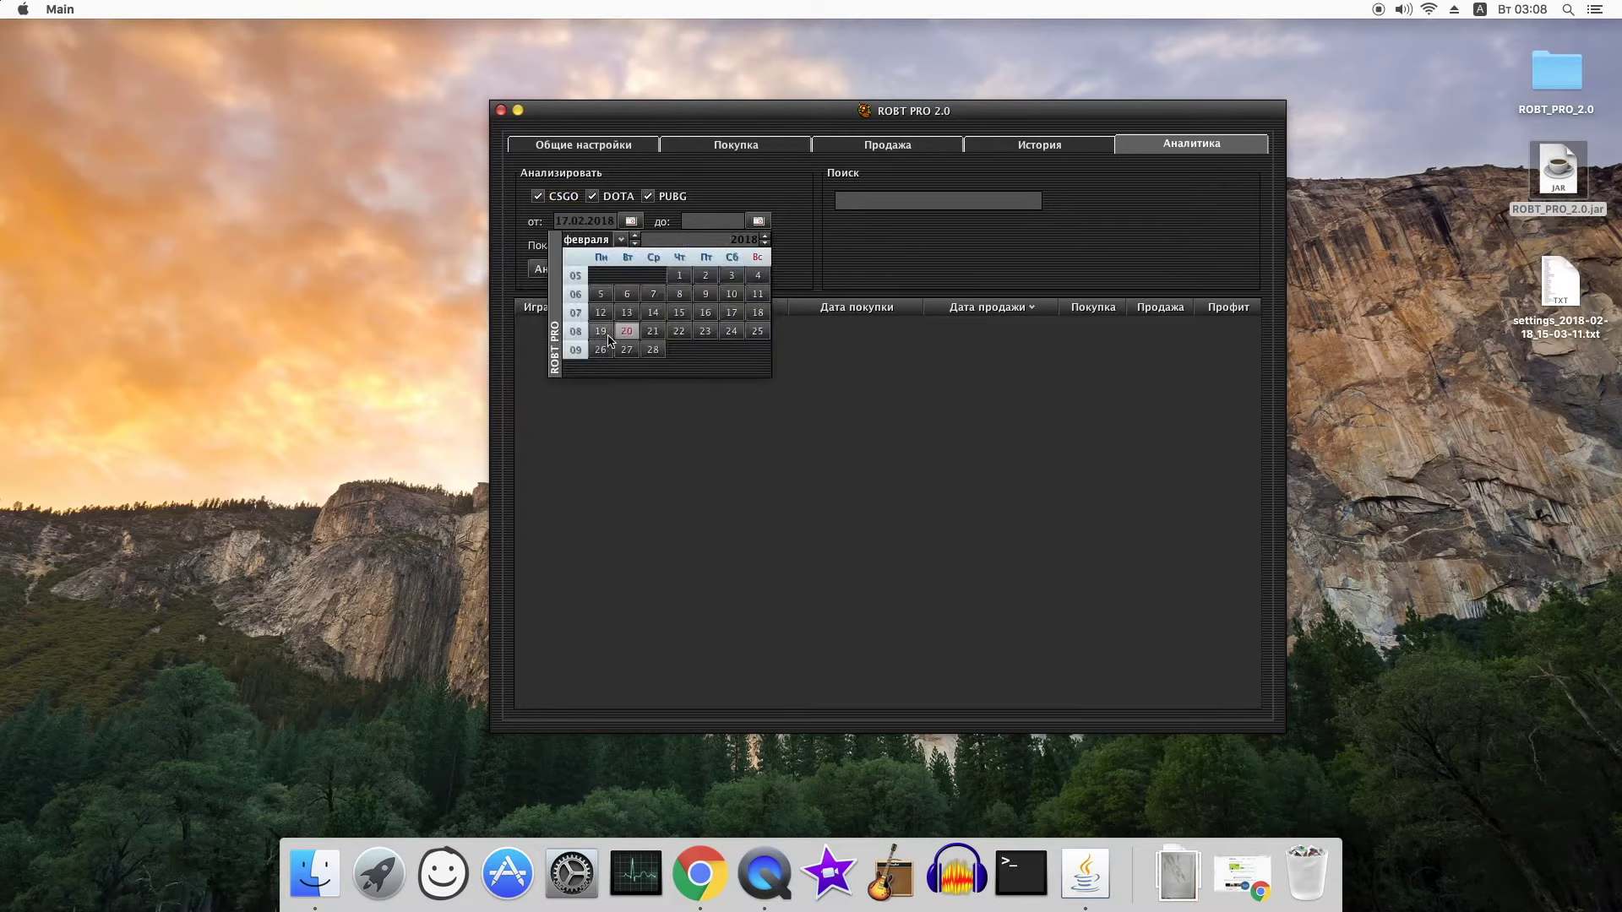
left_click(758, 313)
left_click(599, 271)
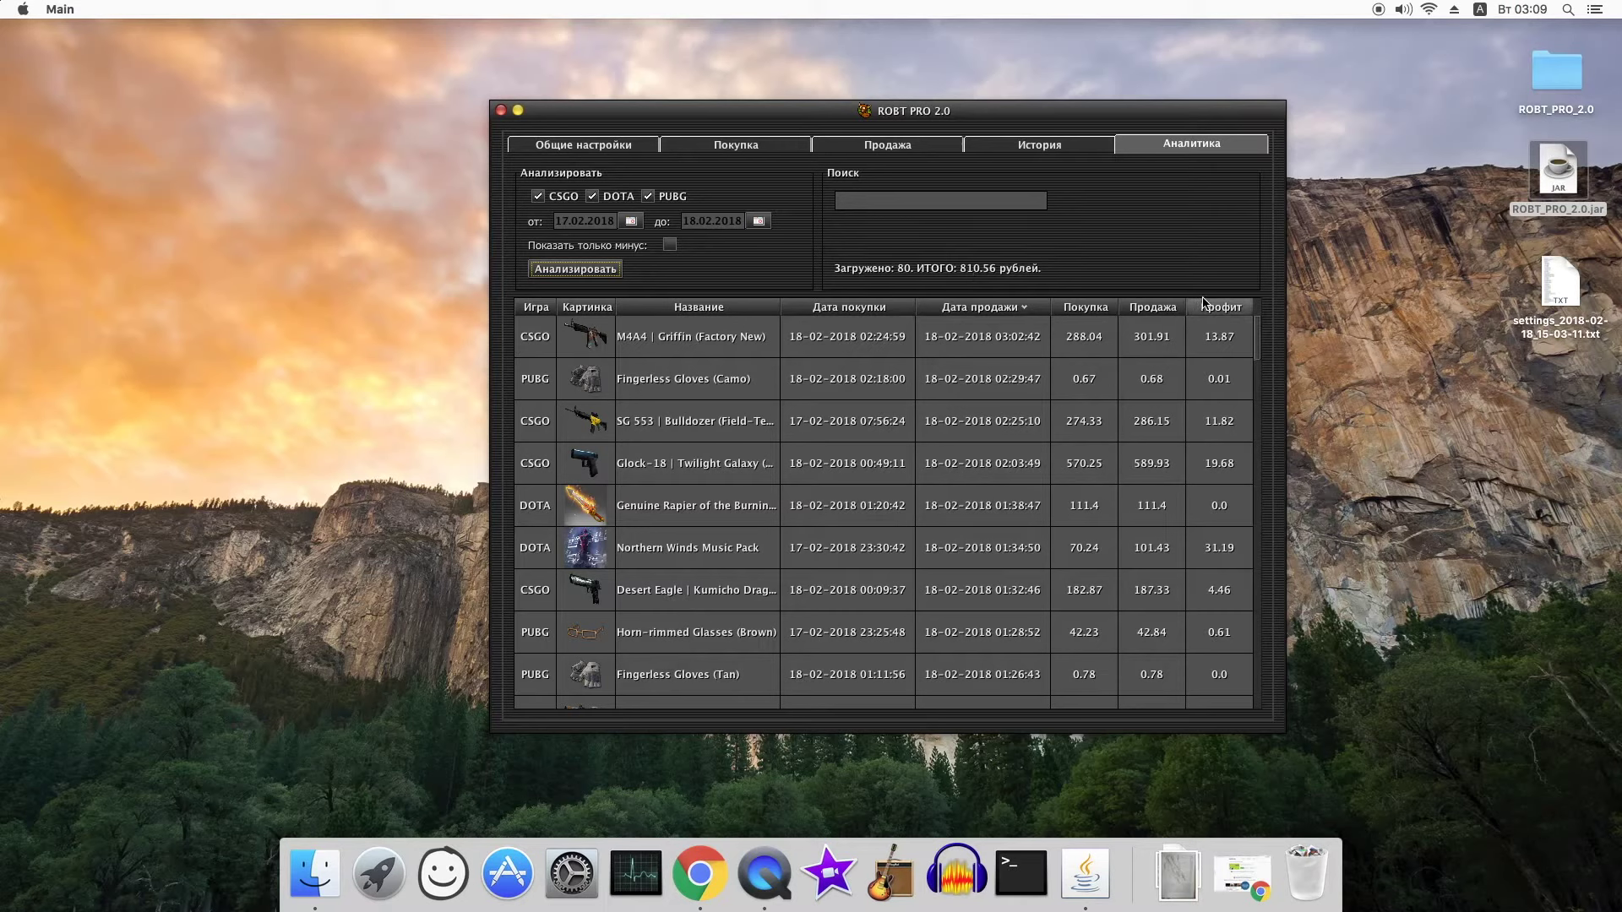
- Sort the analytics results by profit from highest to lowest and look through the list
left_click(1038, 308)
left_click(1002, 311)
left_click(1233, 309)
left_click(1236, 309)
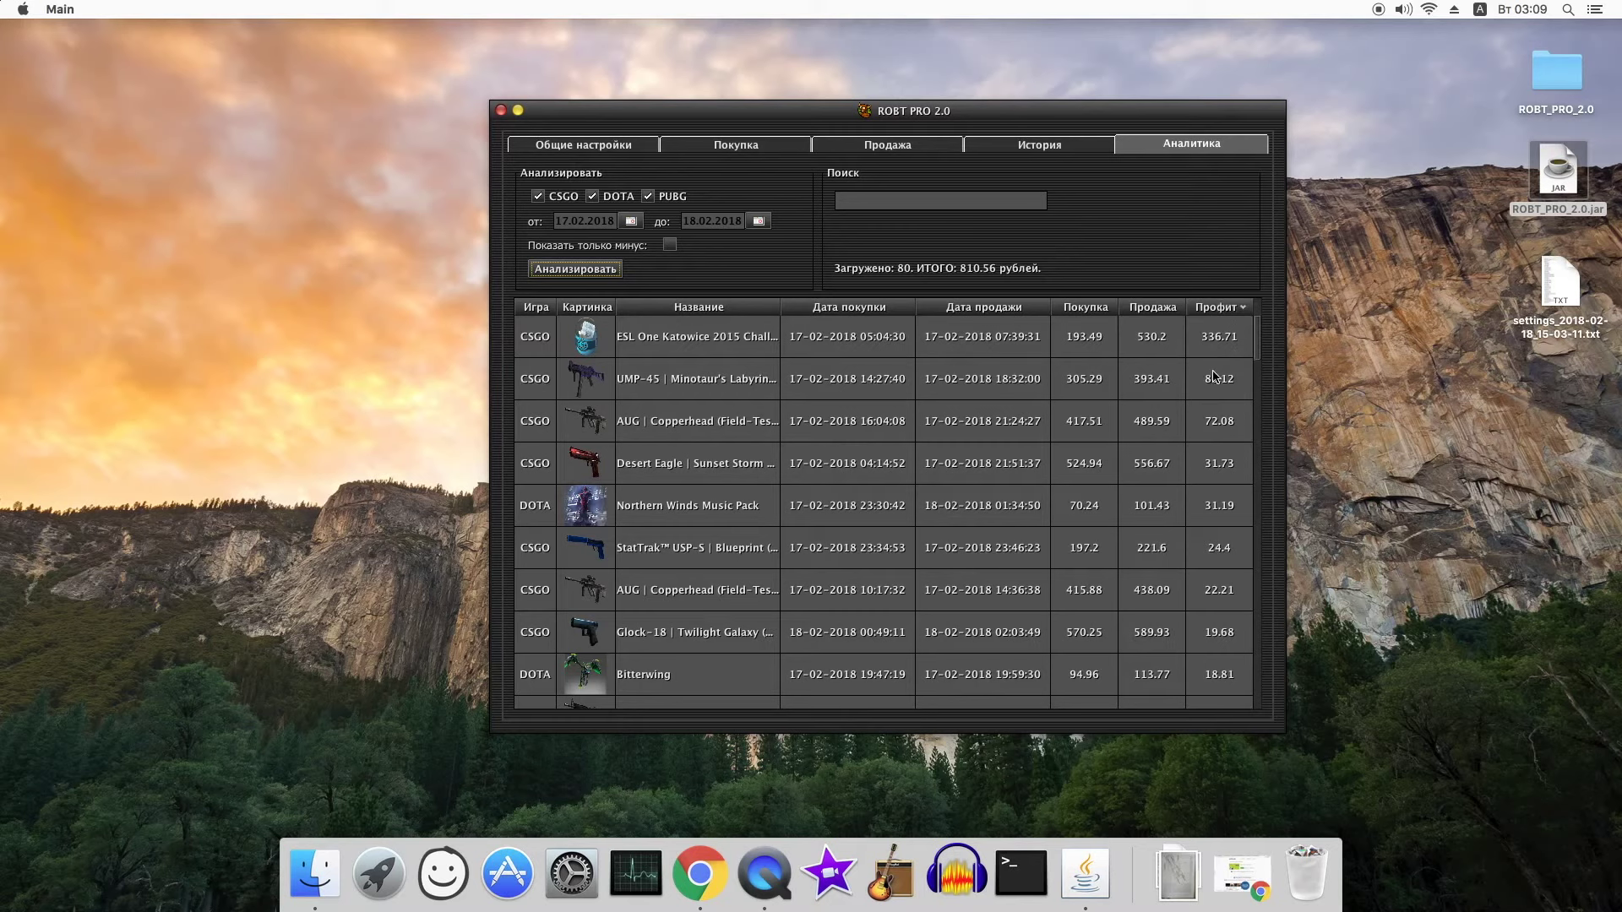
scroll(1222, 379, "down", 20)
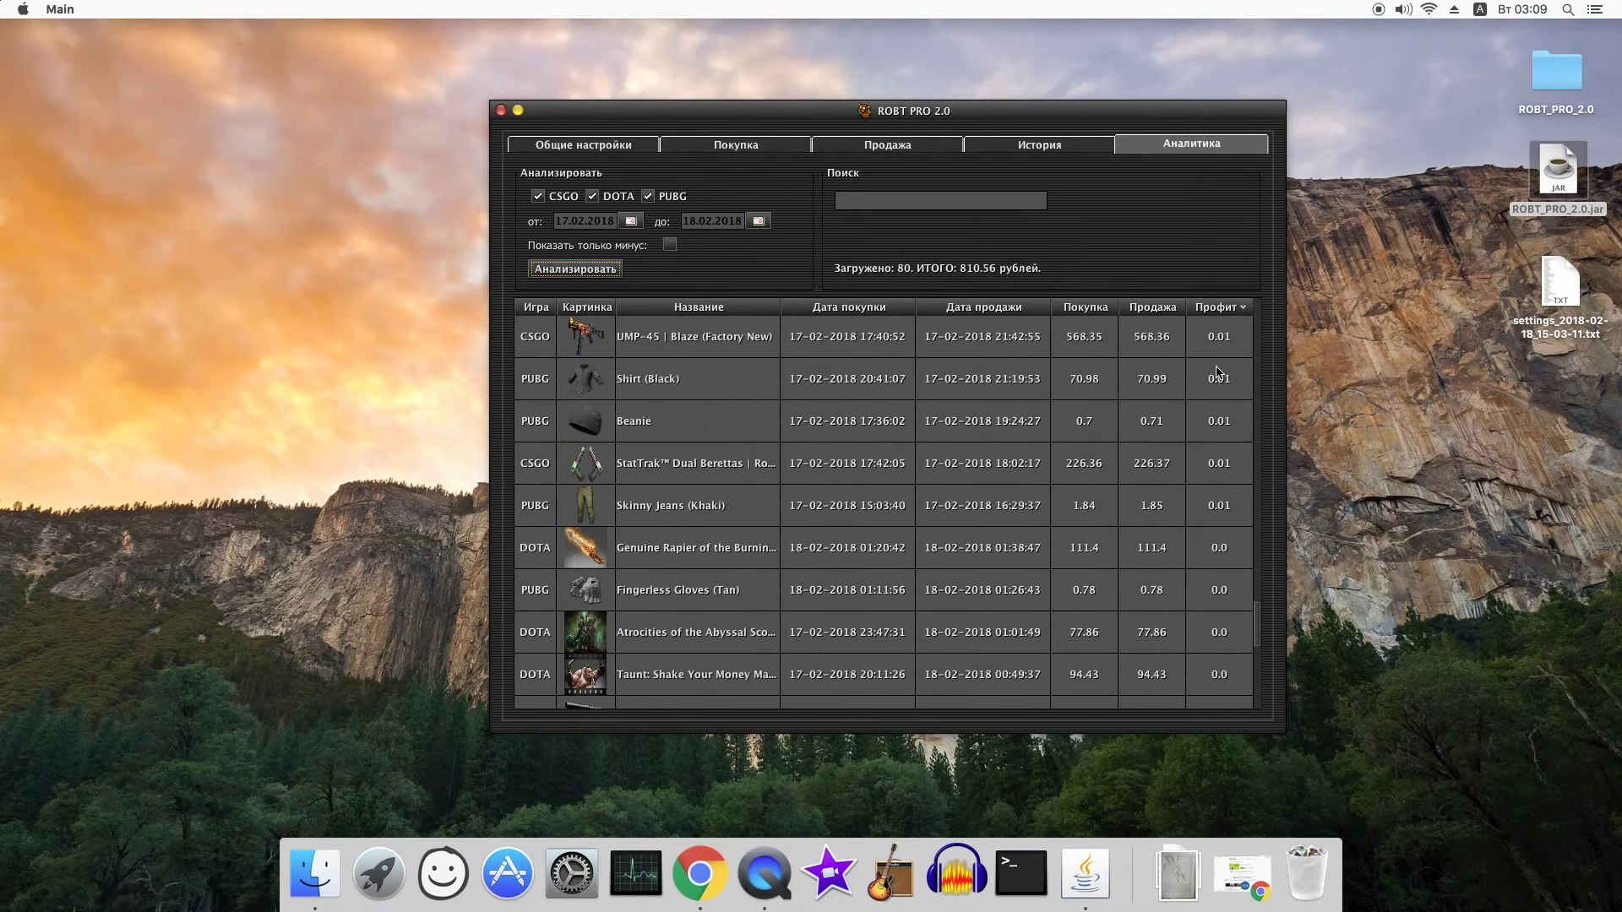
scroll(1219, 376, "up", 20)
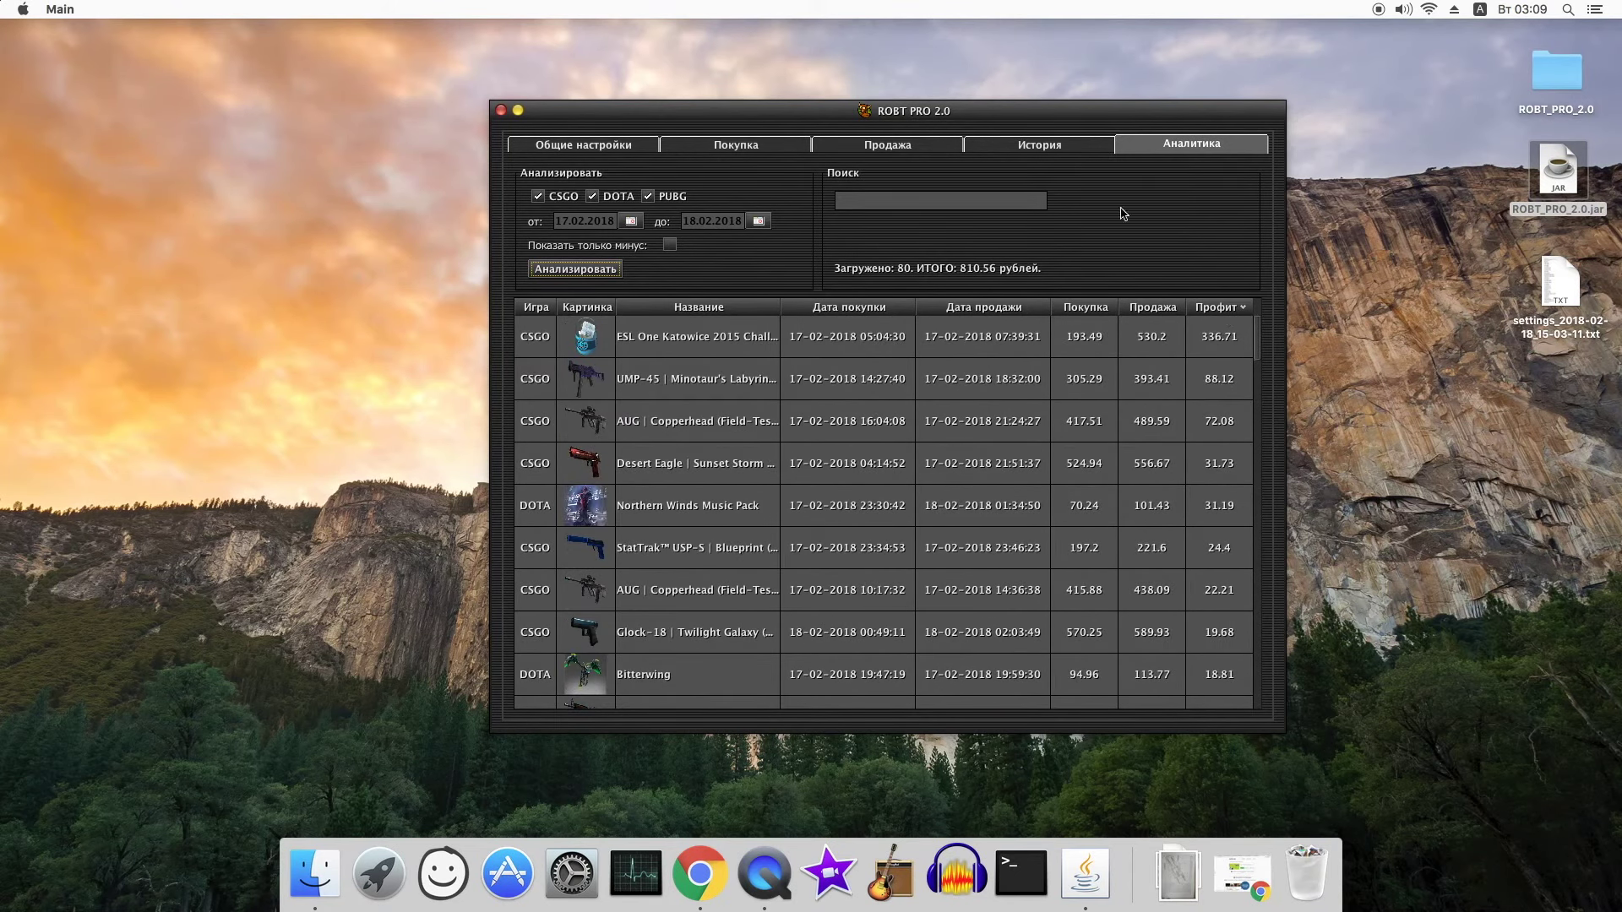
left_click(644, 149)
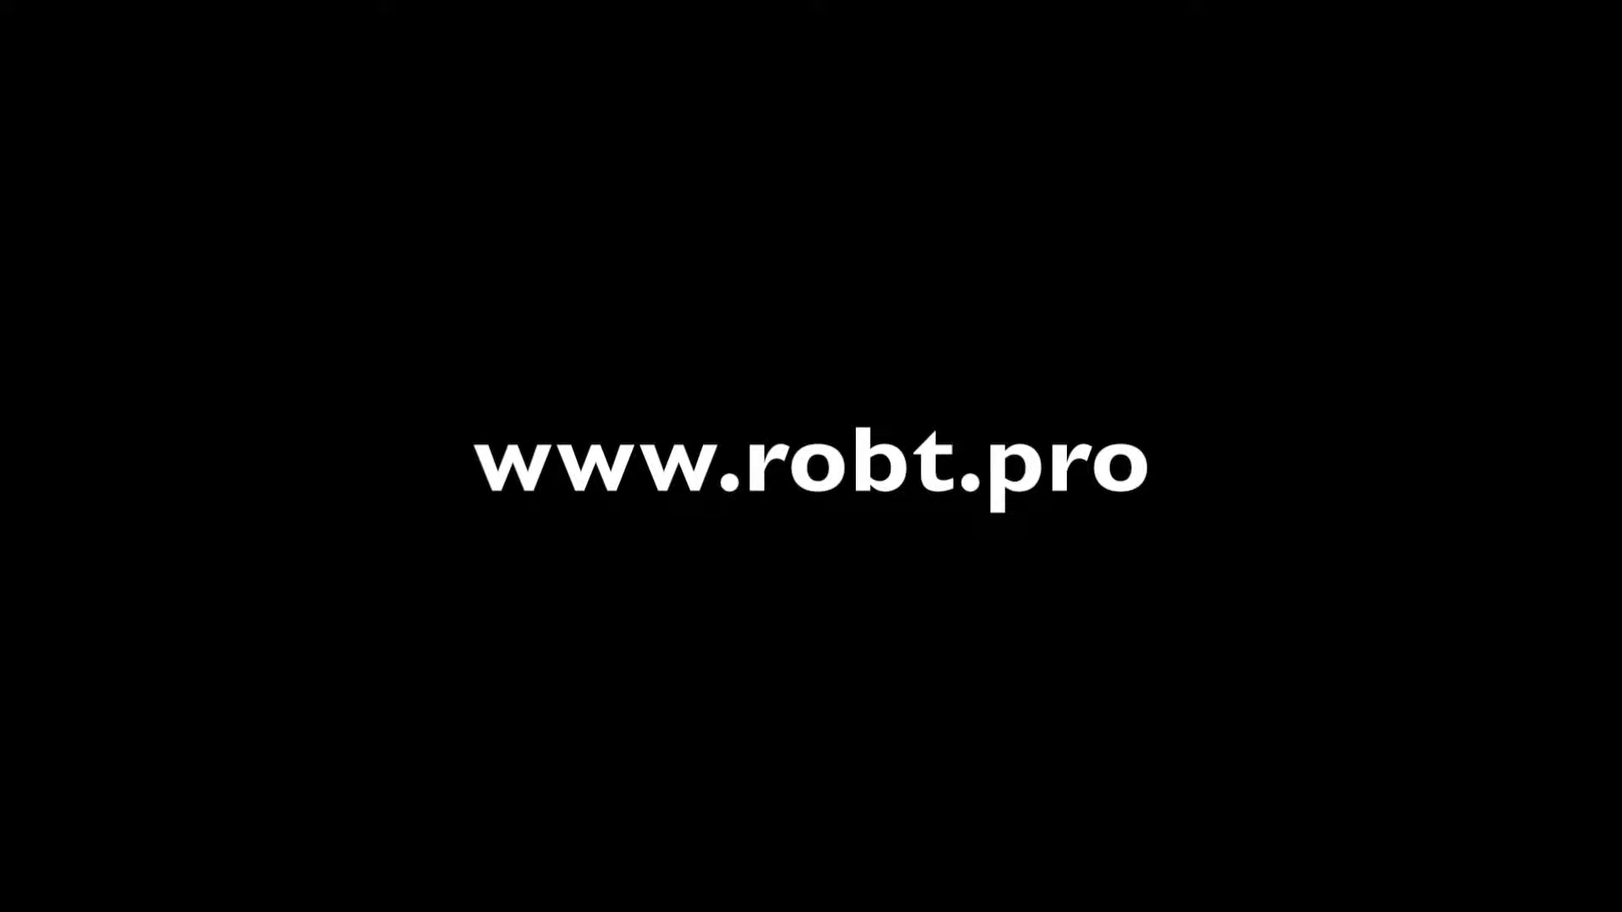